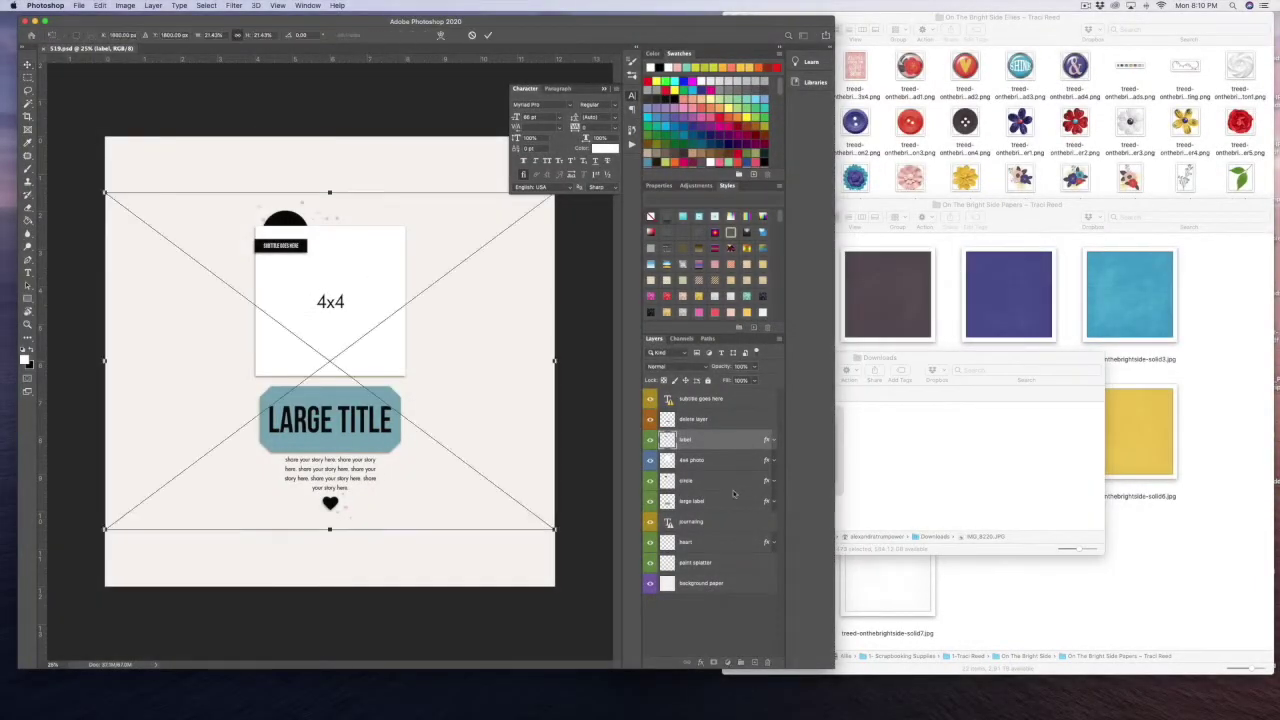
# Place the IMG_8220 photo, stack its layer directly above the 4x4 photo layer, and clip it to that frame
pyautogui.press('Return')
pyautogui.moveTo(732, 440)
pyautogui.mouseDown()
pyautogui.moveTo(740, 415)
pyautogui.moveTo(740, 460)
pyautogui.mouseUp()
pyautogui.press('super+t')
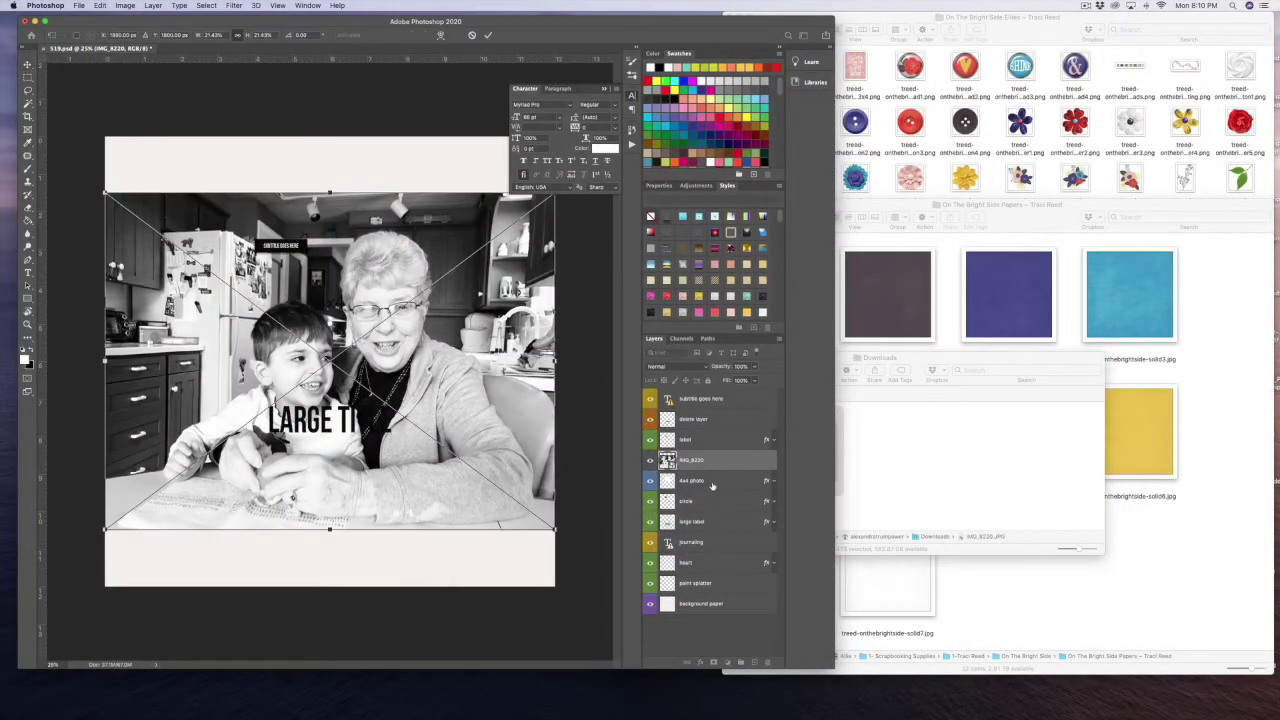
pyautogui.press('Return')
pyautogui.keyDown('alt'); pyautogui.click(731, 469); pyautogui.keyUp('alt')
# Scale down and reposition the clipped photo so that both faces fill the 4x4 frame
pyautogui.press('super+t')
pyautogui.moveTo(555, 529); pyautogui.dragTo(403, 416)
pyautogui.moveTo(273, 344); pyautogui.dragTo(337, 346)
pyautogui.moveTo(468, 418); pyautogui.dragTo(445, 401)
pyautogui.moveTo(360, 344); pyautogui.dragTo(376, 354)
pyautogui.press('Return')
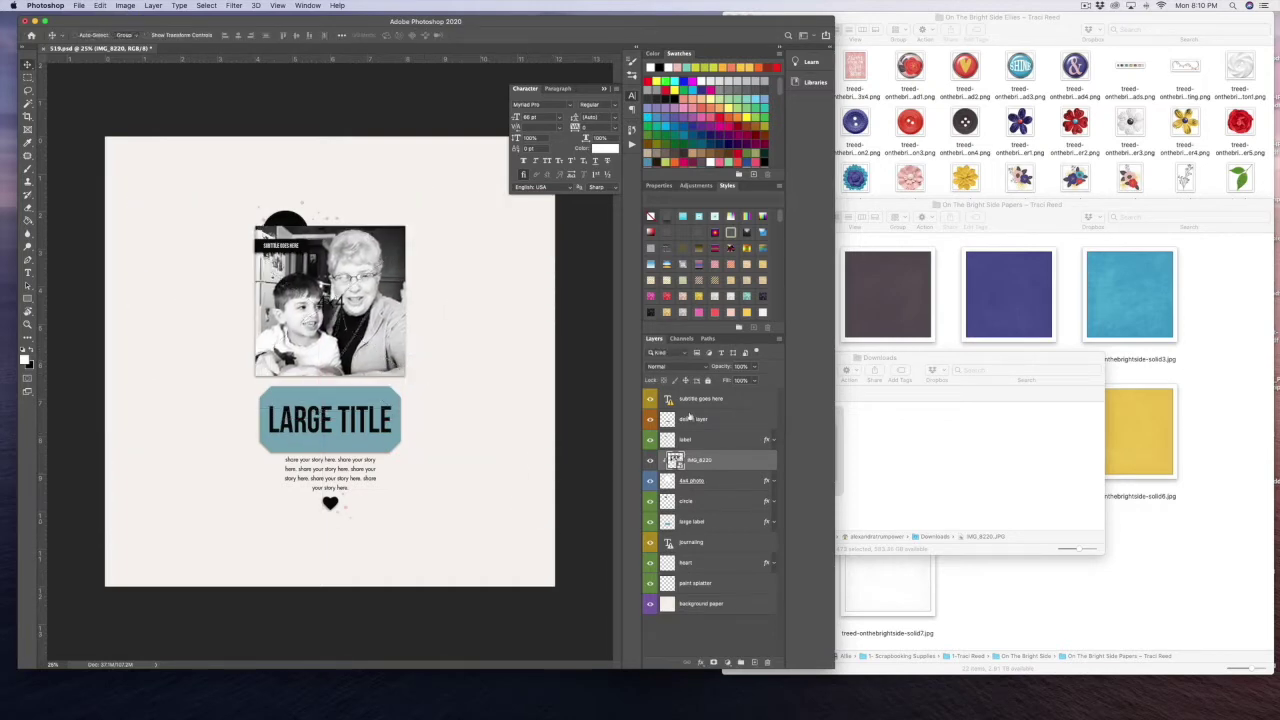
# Close the Downloads window, then place treed-onthebrightside-solid3.jpg above the background paper layer and clip it to that layer
pyautogui.click(862, 423)
pyautogui.press('super+w')
pyautogui.click(702, 604)
pyautogui.moveTo(1130, 296); pyautogui.dragTo(460, 280)
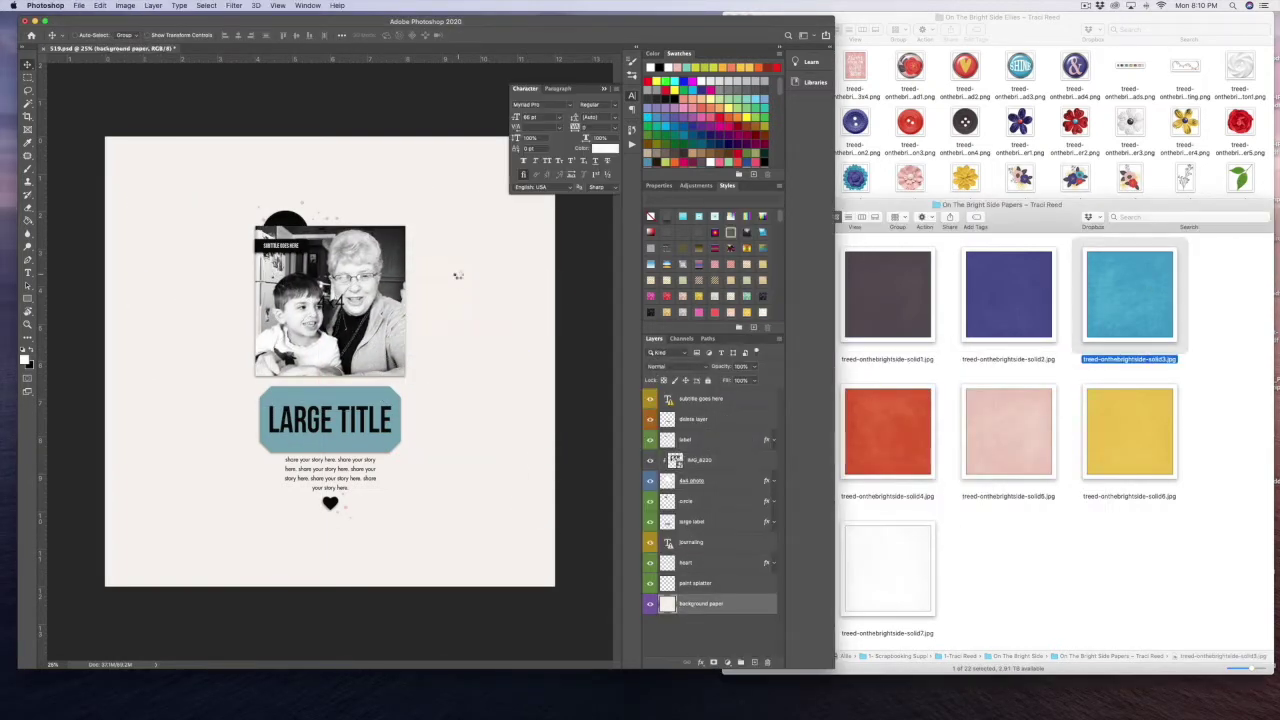
pyautogui.press('Return')
pyautogui.keyDown('alt'); pyautogui.click(759, 615); pyautogui.keyUp('alt')
# Place the yellow patterned paper treed-onthebrightside-pp1.jpg at full size above the blue paper
pyautogui.click(950, 296)
pyautogui.scroll(5, 950, 296)
pyautogui.scroll(5, 950, 295)
pyautogui.moveTo(888, 293); pyautogui.dragTo(468, 332)
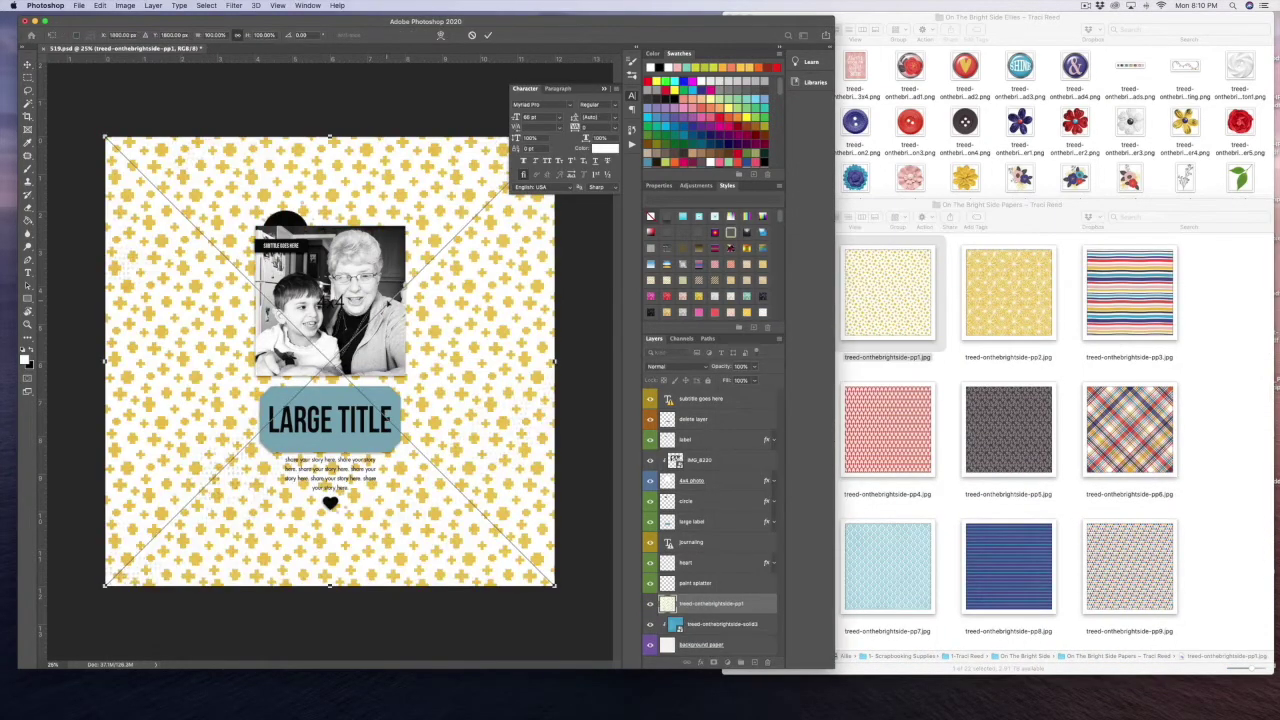
pyautogui.press('Return')
# Move and rotate the yellow patterned paper so only a slanted wedge covers the page's bottom edge
pyautogui.press('super+minus')
pyautogui.press('super+minus')
pyautogui.press('super+t')
pyautogui.moveTo(293, 257); pyautogui.dragTo(297, 467)
pyautogui.moveTo(210, 447); pyautogui.dragTo(414, 504)
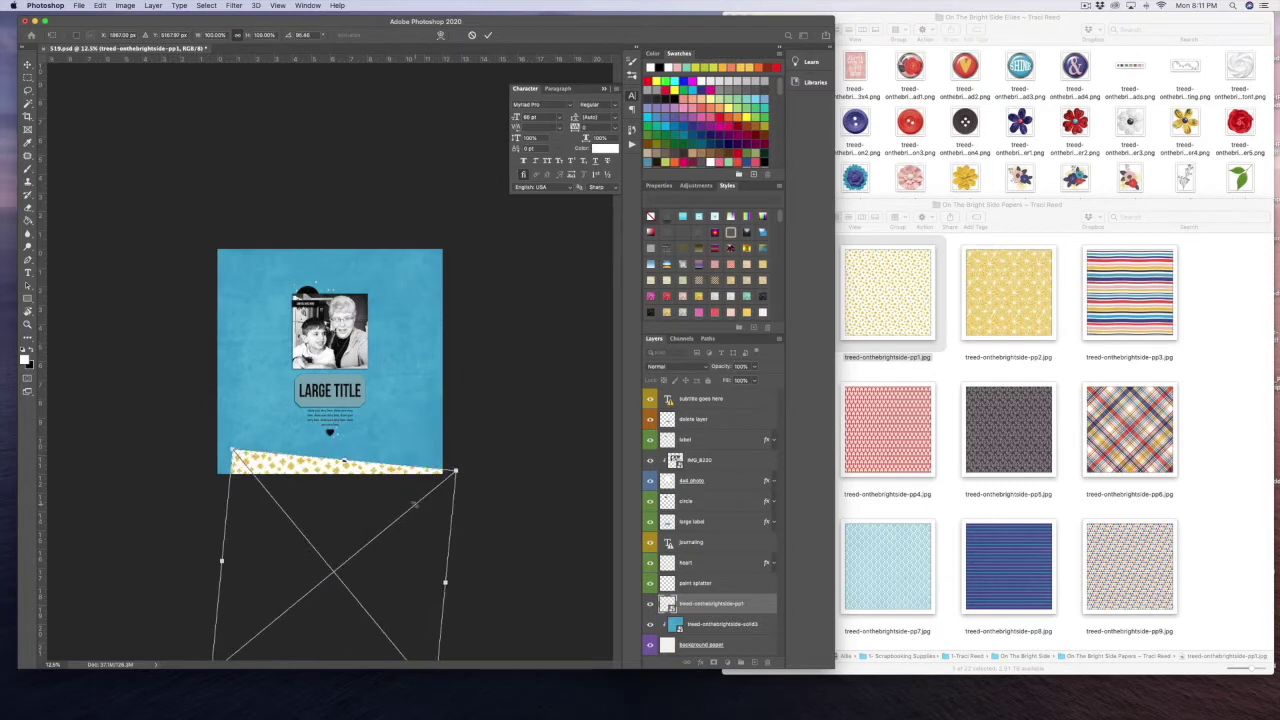
pyautogui.press('Return')
# Place the dotted paper treed-onthebrightside-pp10.jpg and stack its layer beneath the yellow patterned paper
pyautogui.click(1008, 565)
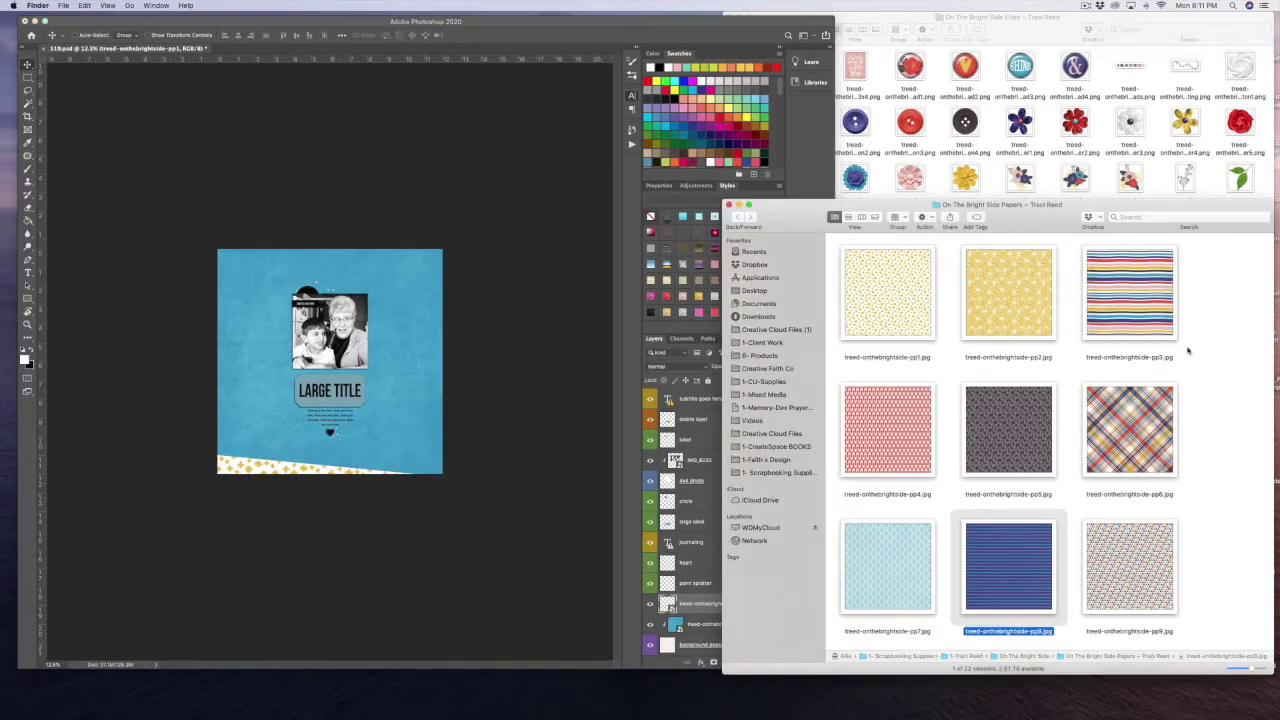
pyautogui.scroll(-5, 1188, 350)
pyautogui.moveTo(887, 447); pyautogui.dragTo(420, 402)
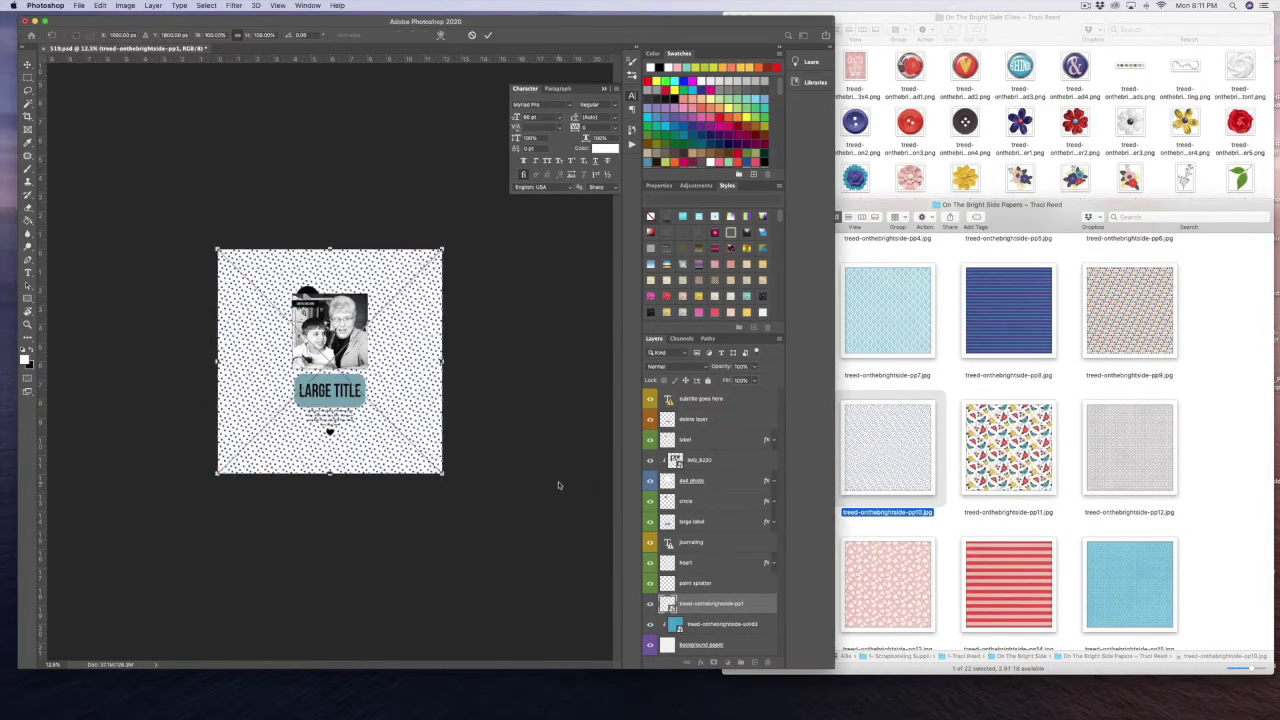
pyautogui.press('Return')
pyautogui.scroll(-1, 732, 590)
pyautogui.moveTo(732, 584); pyautogui.dragTo(734, 609)
# Move and rotate the dotted paper so it forms a slanted strip just above the yellow patterned wedge
pyautogui.moveTo(358, 275); pyautogui.dragTo(345, 483)
pyautogui.press('super+t')
pyautogui.moveTo(440, 425); pyautogui.dragTo(456, 452)
pyautogui.moveTo(321, 531); pyautogui.dragTo(308, 528)
pyautogui.press('Return')
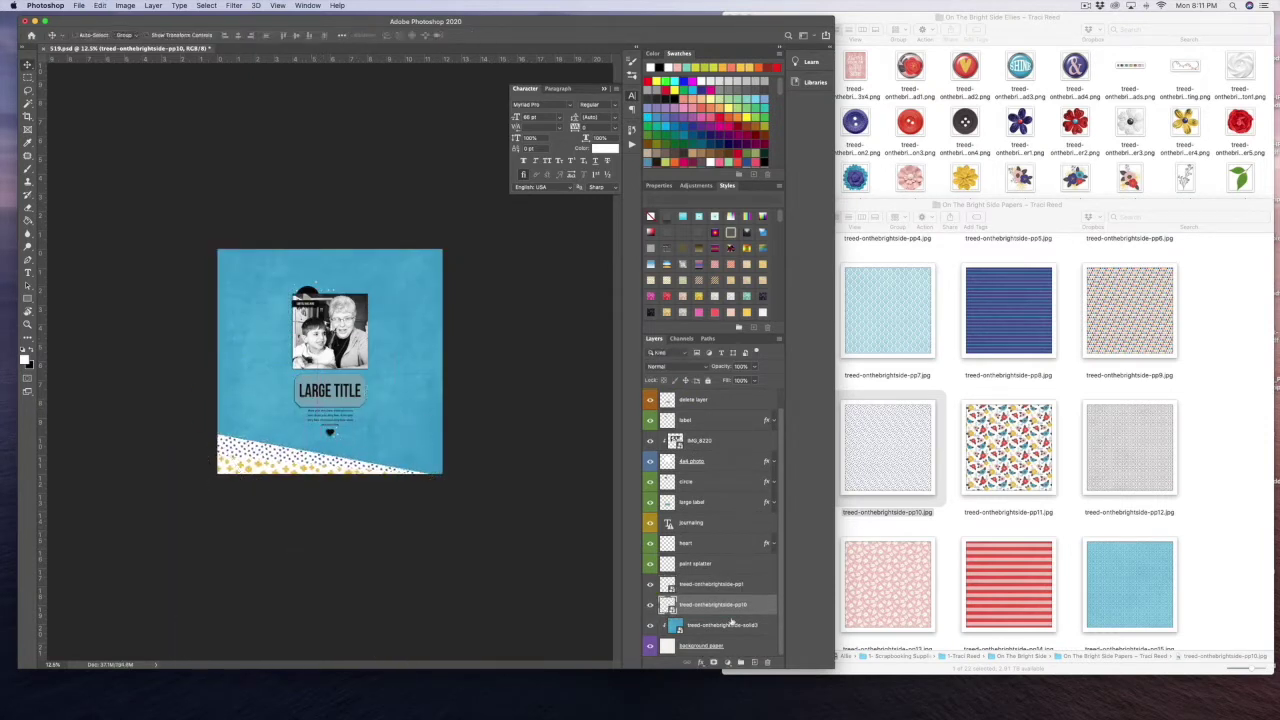
# Apply the Paper Shadow style to both the pp1 and pp10 paper layers
pyautogui.keyDown('shift'); pyautogui.click(728, 585); pyautogui.keyUp('shift')
pyautogui.scroll(-5, 717, 288)
pyautogui.click(699, 279)
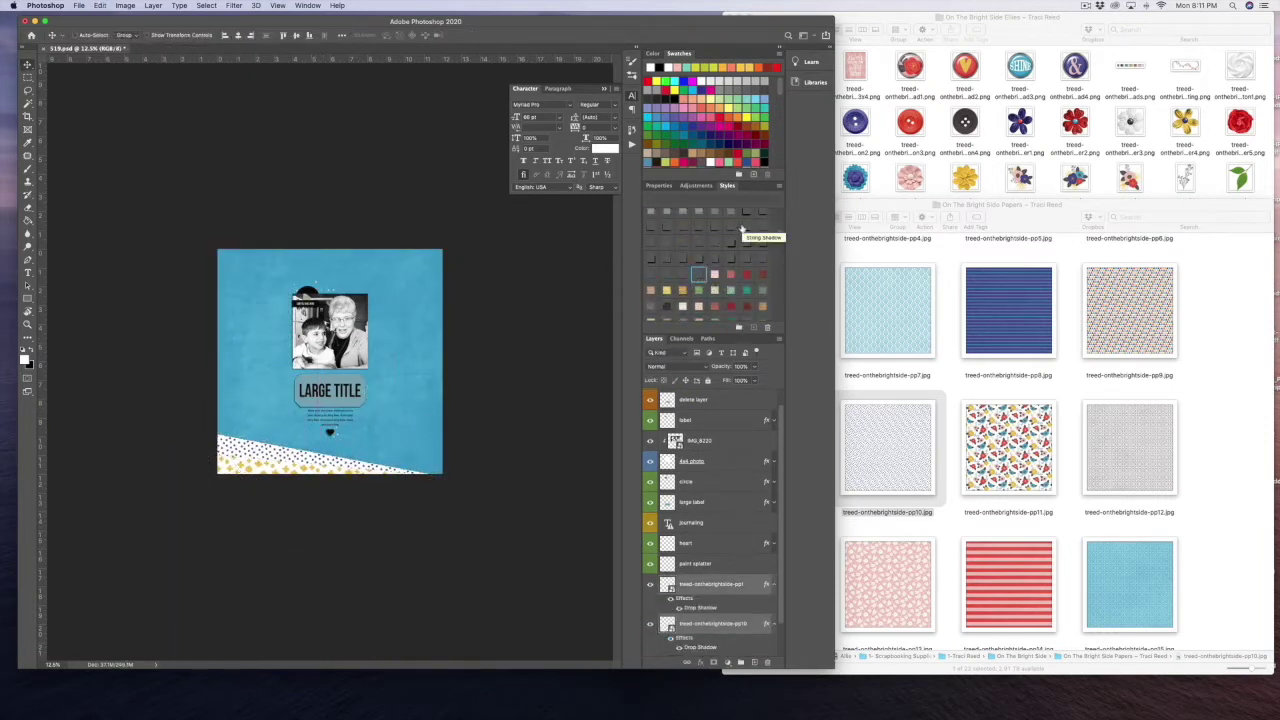
pyautogui.press('super+equal')
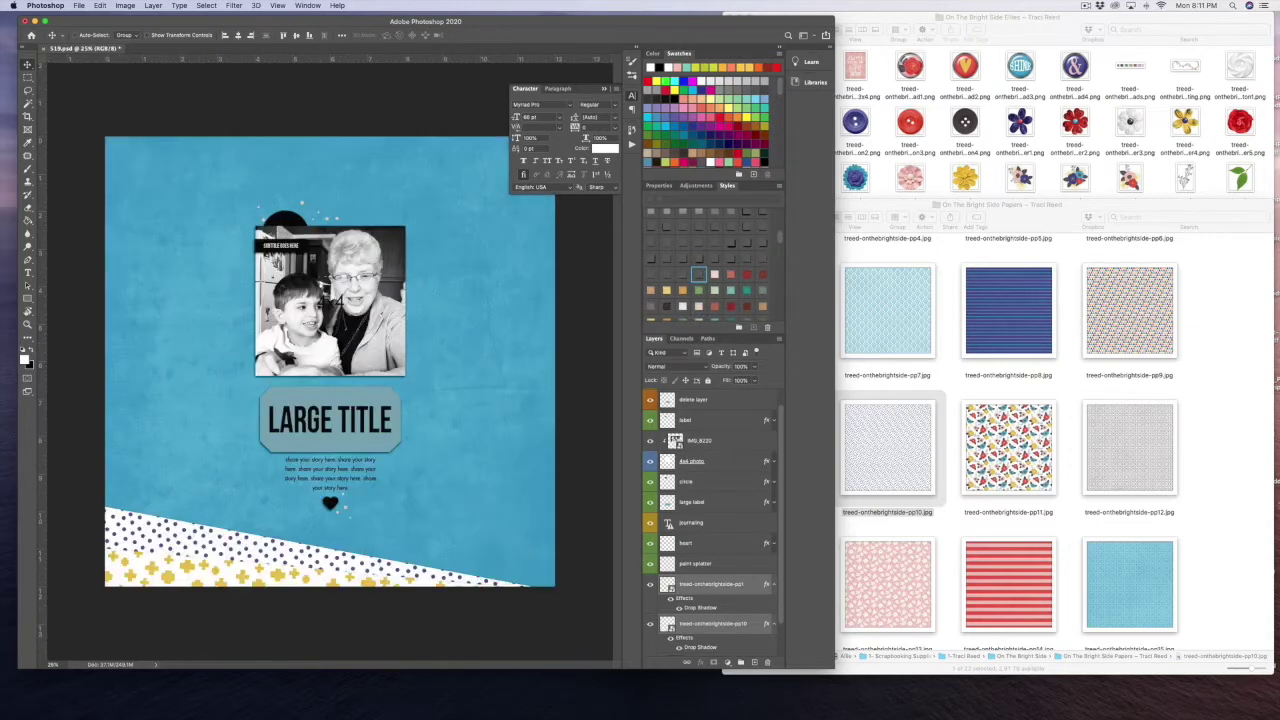
# Place the red paper treed-onthebrightside-solid4.jpg, stack it between the two patterned papers, and move it to the page's bottom
pyautogui.click(1072, 523)
pyautogui.scroll(-10, 1072, 523)
pyautogui.moveTo(932, 480); pyautogui.dragTo(442, 480)
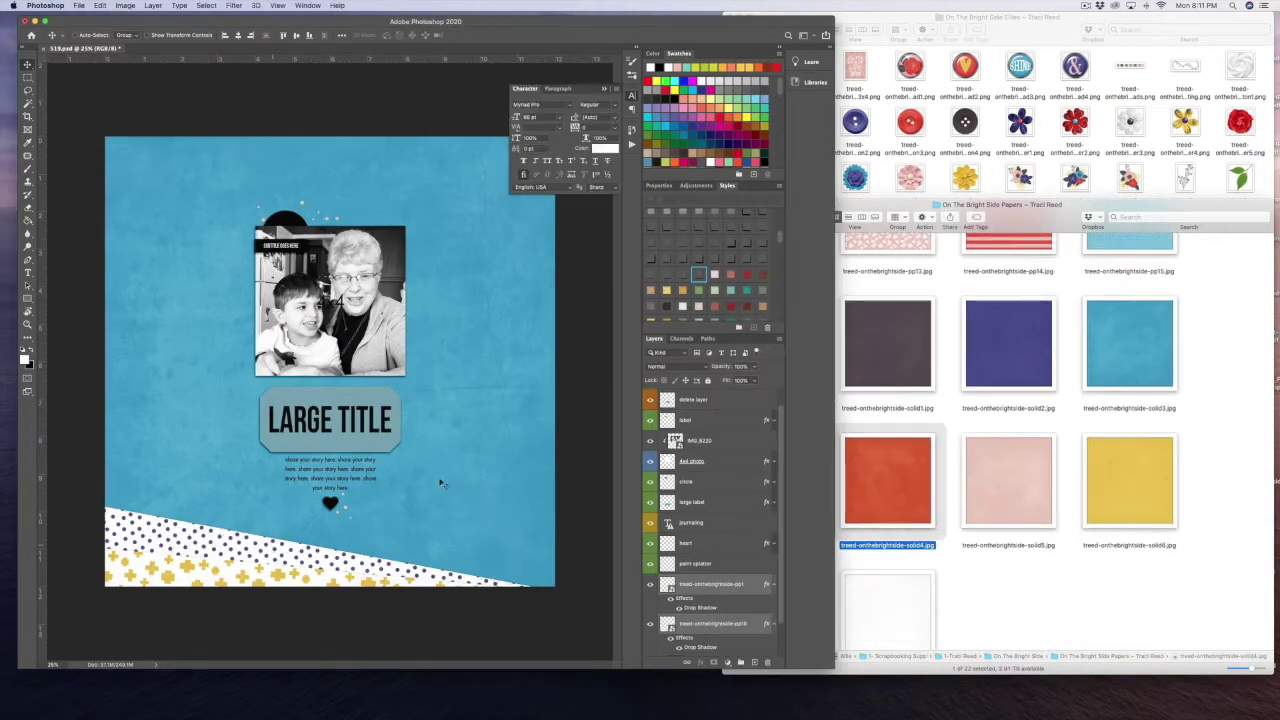
pyautogui.moveTo(249, 173); pyautogui.dragTo(185, 382)
pyautogui.press('Return')
pyautogui.moveTo(710, 584); pyautogui.dragTo(710, 633)
pyautogui.moveTo(426, 357); pyautogui.dragTo(451, 553)
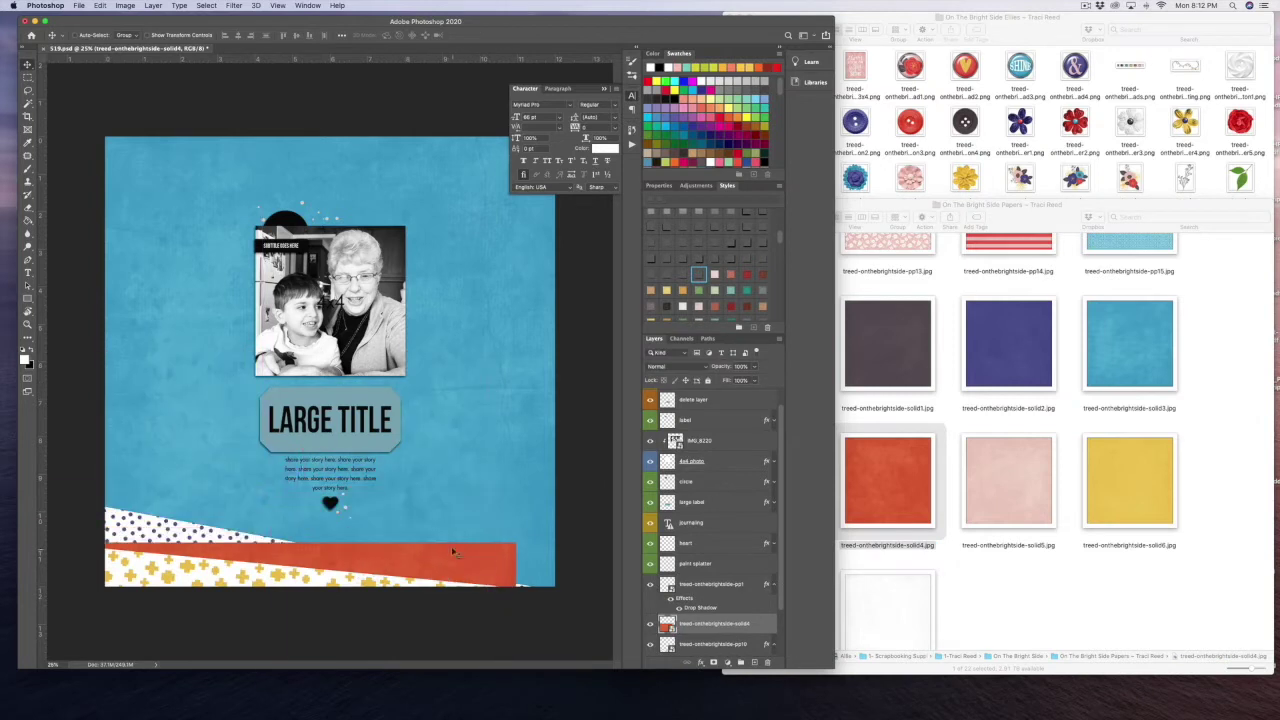
# Rotate and position the red paper as a thin slanted strip between the patterned papers, with the Paper Shadow style
pyautogui.press('super+t')
pyautogui.moveTo(520, 530); pyautogui.dragTo(559, 578)
pyautogui.moveTo(396, 603); pyautogui.dragTo(359, 618)
pyautogui.moveTo(537, 600); pyautogui.dragTo(529, 589)
pyautogui.moveTo(391, 626); pyautogui.dragTo(392, 621)
pyautogui.press('Return')
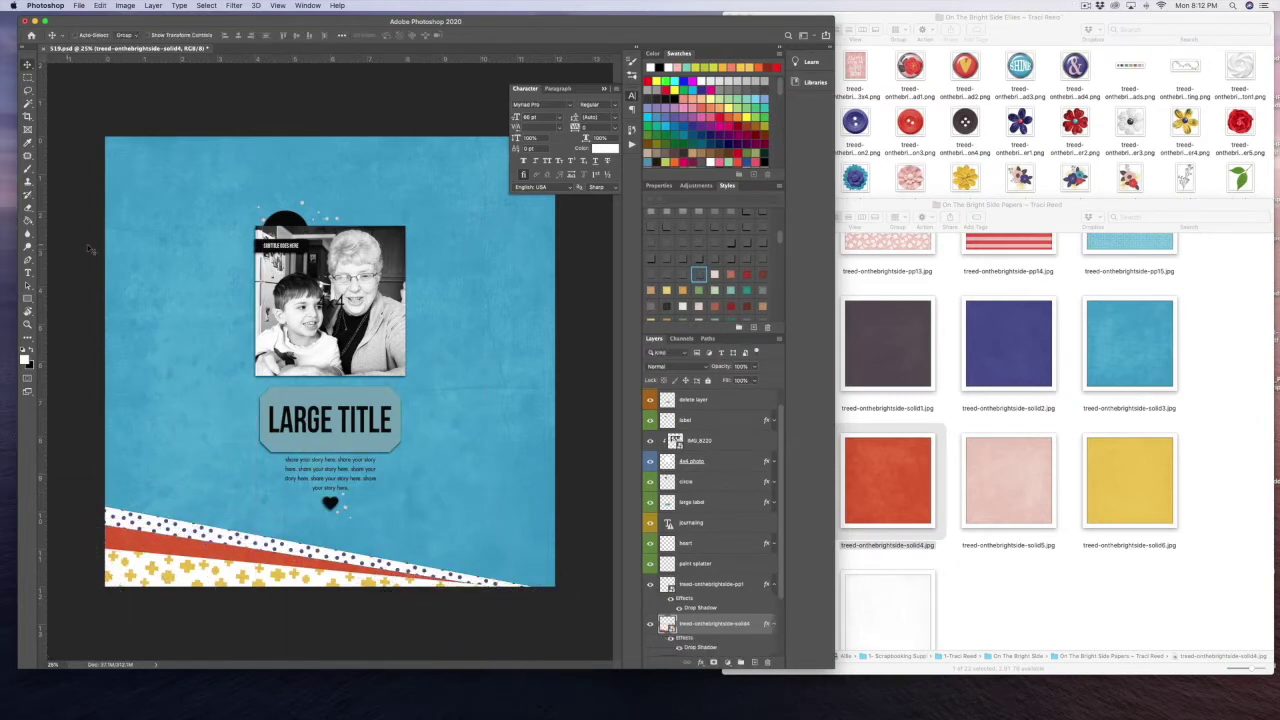
# Replace the black circle at the photo's upper-left corner with the rubberbit1 heart badge, stacked above the delete layer with a shadow style
pyautogui.click(1070, 128)
pyautogui.moveTo(1075, 290); pyautogui.dragTo(580, 370)
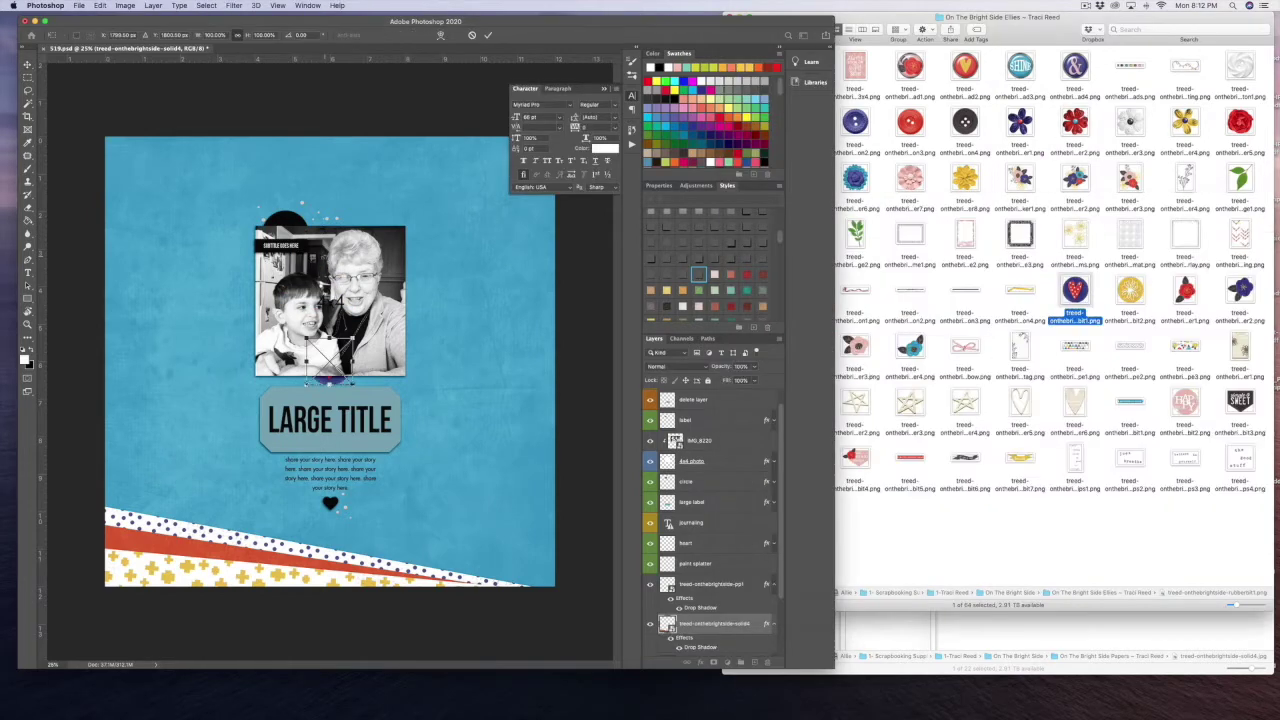
pyautogui.press('Return')
pyautogui.moveTo(694, 622); pyautogui.dragTo(734, 471)
pyautogui.moveTo(330, 378); pyautogui.dragTo(270, 233)
pyautogui.moveTo(720, 481); pyautogui.dragTo(701, 406)
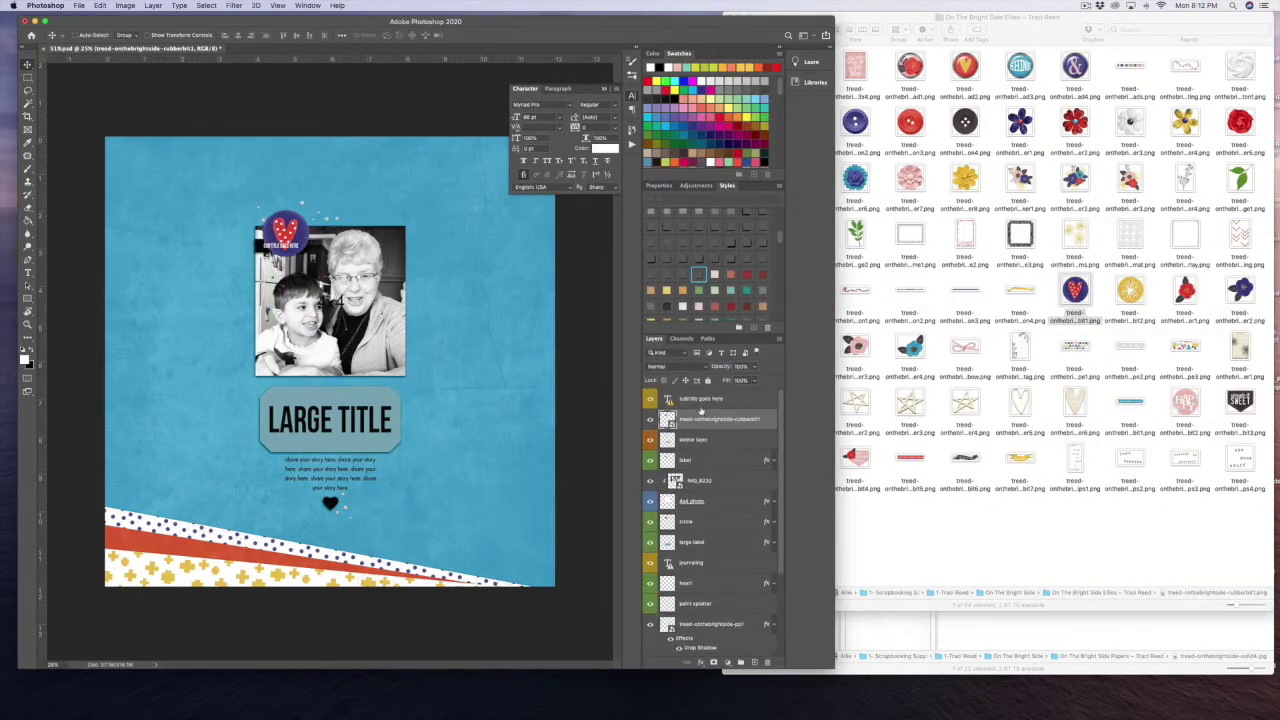
pyautogui.moveTo(286, 232); pyautogui.dragTo(288, 224)
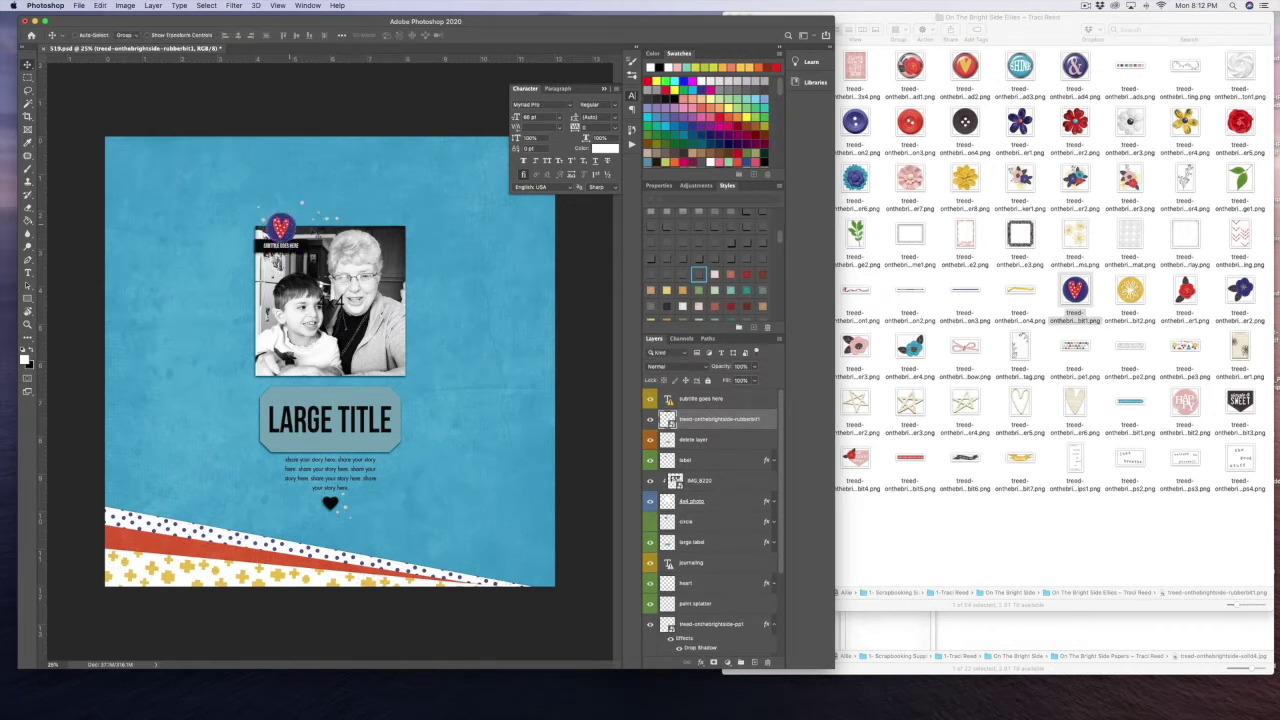
pyautogui.click(683, 259)
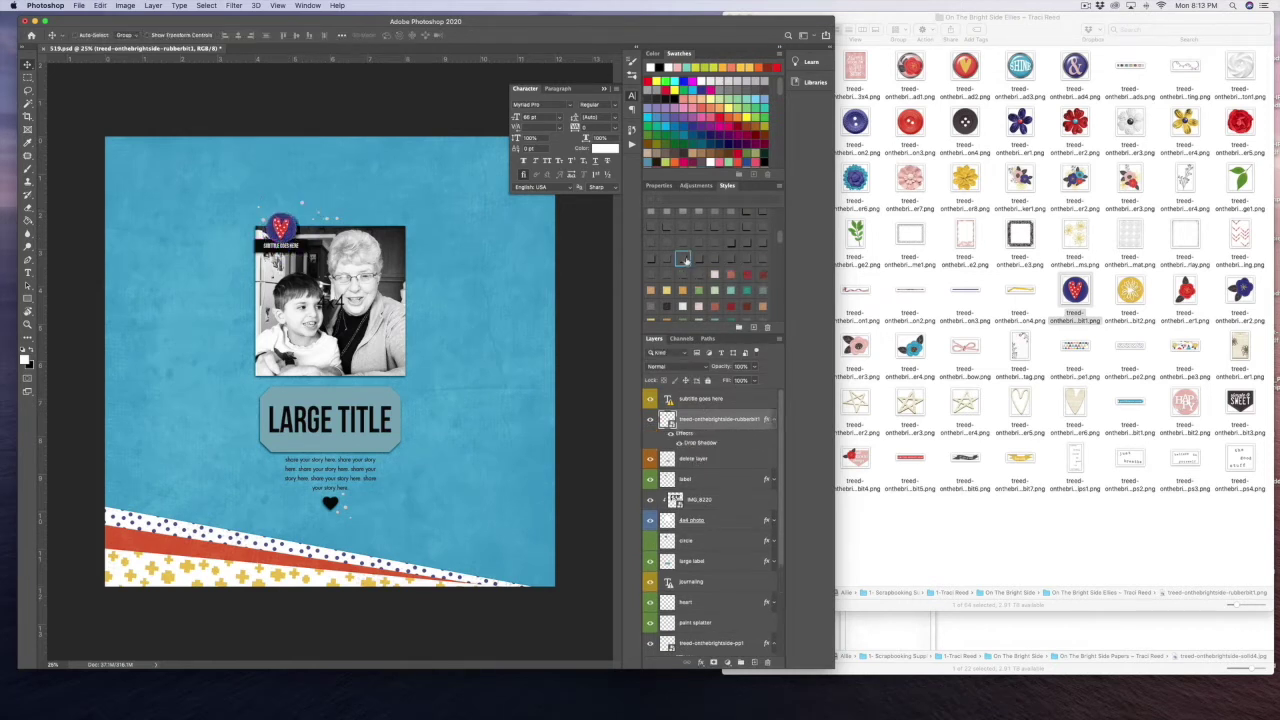
# Place the tape2 element on the photo, stack it above the IMG_8220 layer, and clip it to the photo frame
pyautogui.click(983, 312)
pyautogui.moveTo(1140, 342); pyautogui.dragTo(230, 246)
pyautogui.press('Return')
pyautogui.moveTo(704, 421); pyautogui.dragTo(738, 410)
pyautogui.keyDown('alt'); pyautogui.click(743, 429); pyautogui.keyUp('alt')
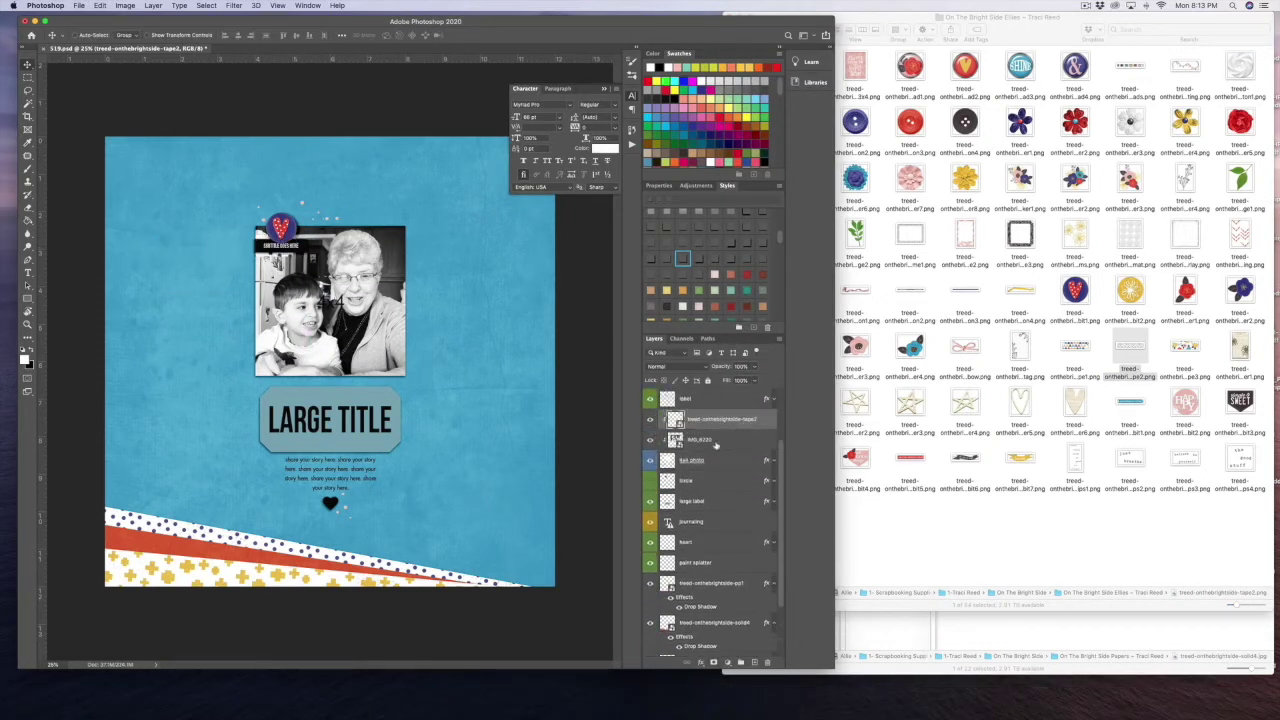
# Hide the label and delete layer template layers
pyautogui.scroll(4, 714, 445)
pyautogui.click(650, 479)
pyautogui.click(652, 460)
# Place the tape1 strip at the photo's upper-left corner, clip it to the frame, and add a shadow style to both tapes
pyautogui.click(1042, 349)
pyautogui.moveTo(1075, 350); pyautogui.dragTo(342, 317)
pyautogui.moveTo(330, 360); pyautogui.dragTo(263, 259)
pyautogui.press('Return')
pyautogui.press('super+alt+g')
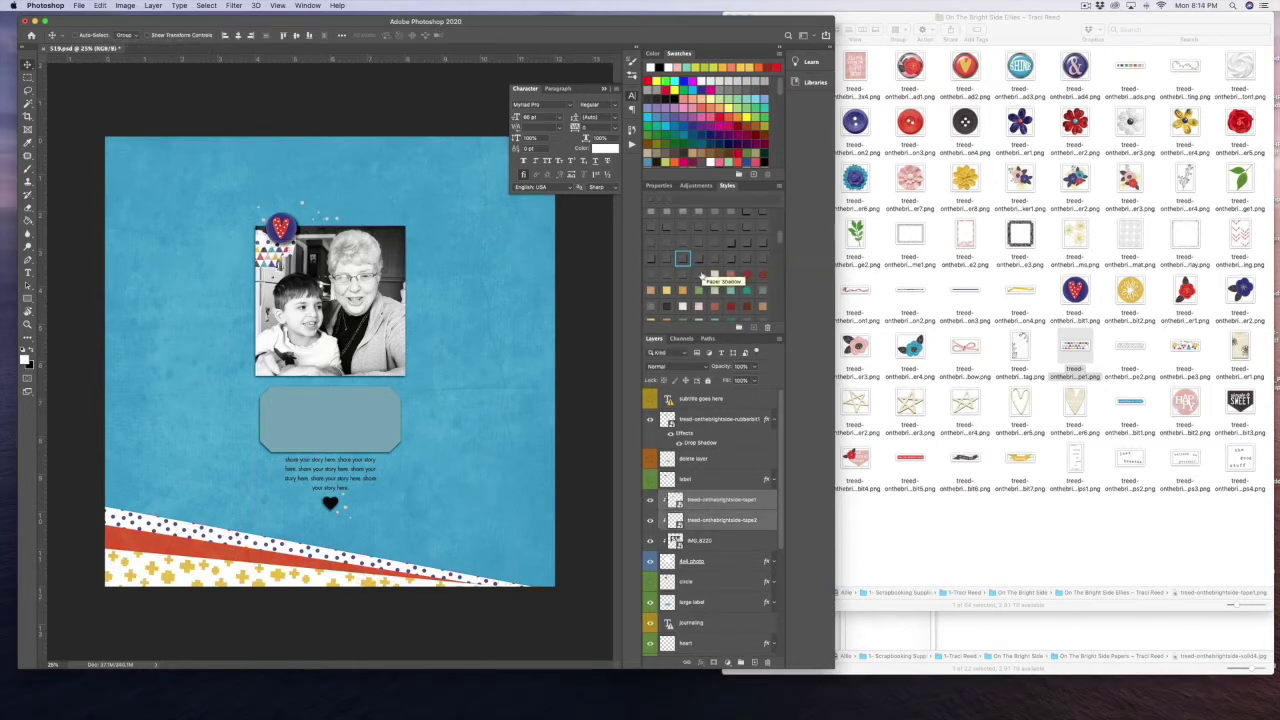
pyautogui.click(654, 276)
# Place the "the good stuff" word strips over the photo's lower-right corner with the Paper Shadow style
pyautogui.click(966, 507)
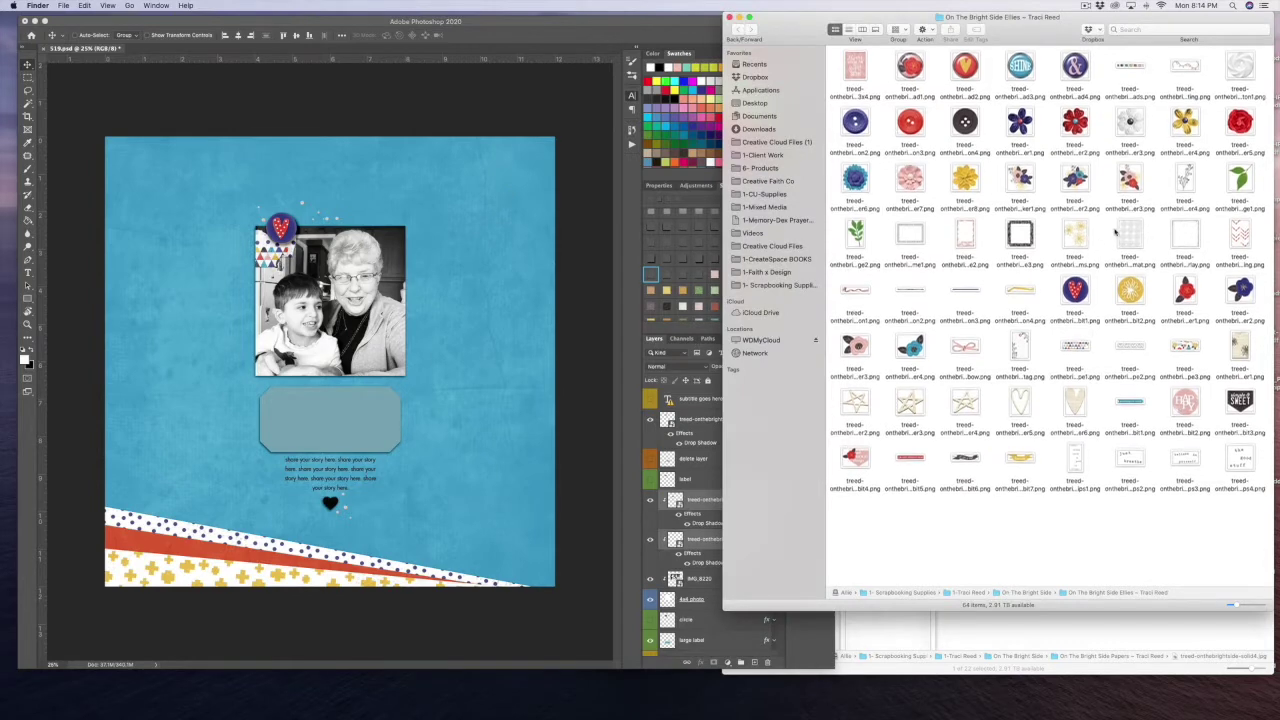
pyautogui.moveTo(1240, 462); pyautogui.dragTo(413, 357)
pyautogui.press('Return')
# Place the wooden veneer6 heart, add a drop shadow style, and shrink it onto the small black heart below the journaling
pyautogui.click(881, 537)
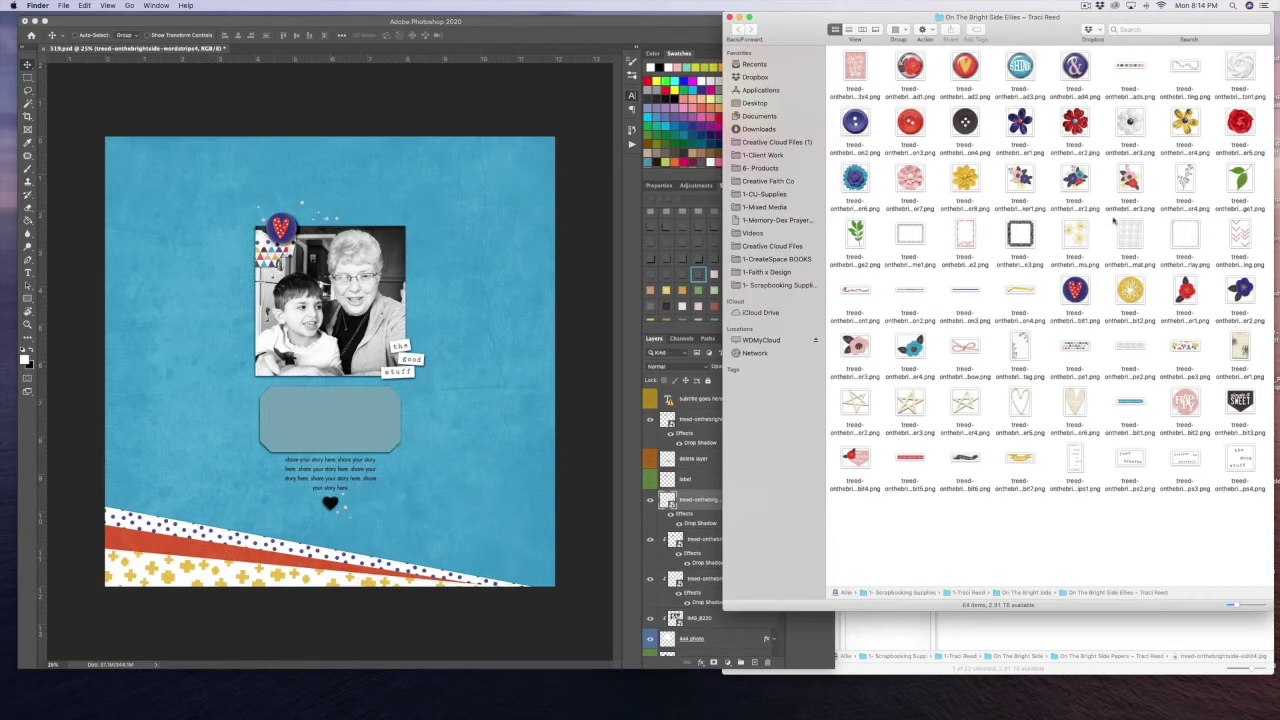
pyautogui.moveTo(1062, 415); pyautogui.dragTo(330, 360)
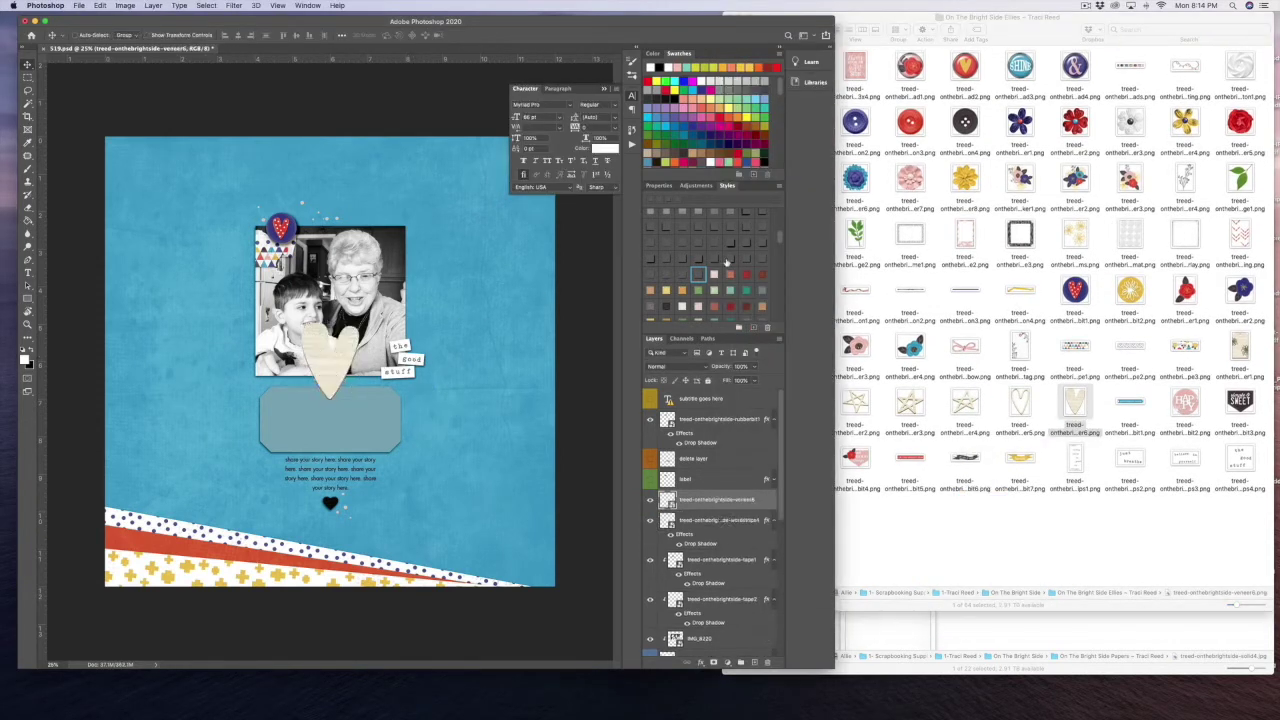
pyautogui.click(683, 259)
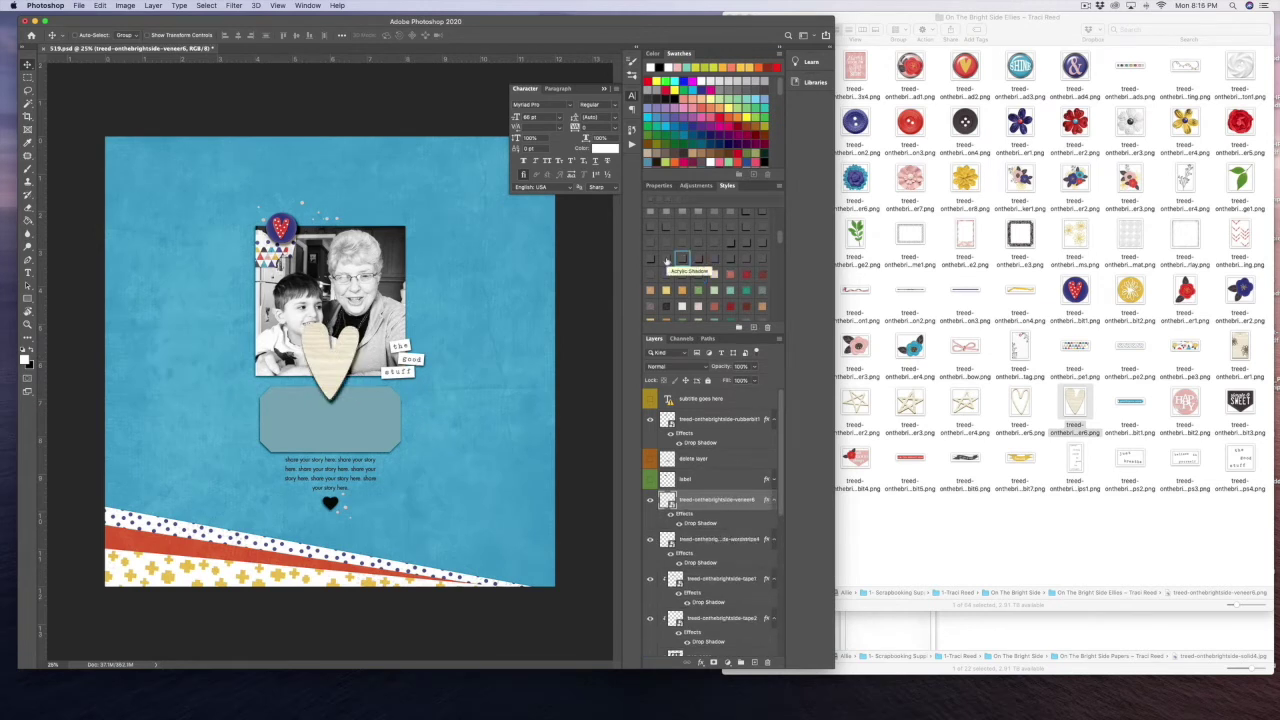
pyautogui.press('super+t')
pyautogui.moveTo(362, 323); pyautogui.dragTo(310, 515)
pyautogui.press('Return')
pyautogui.click(1060, 517)
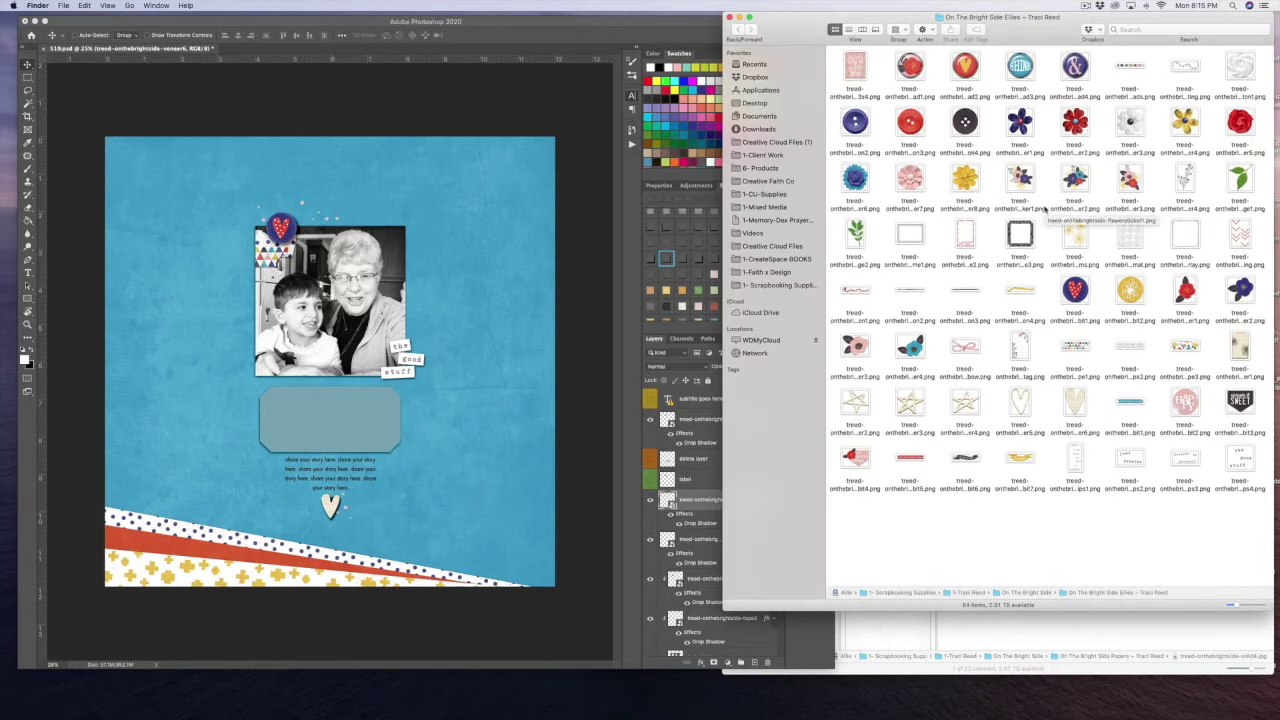
pyautogui.moveTo(1240, 235); pyautogui.dragTo(385, 205)
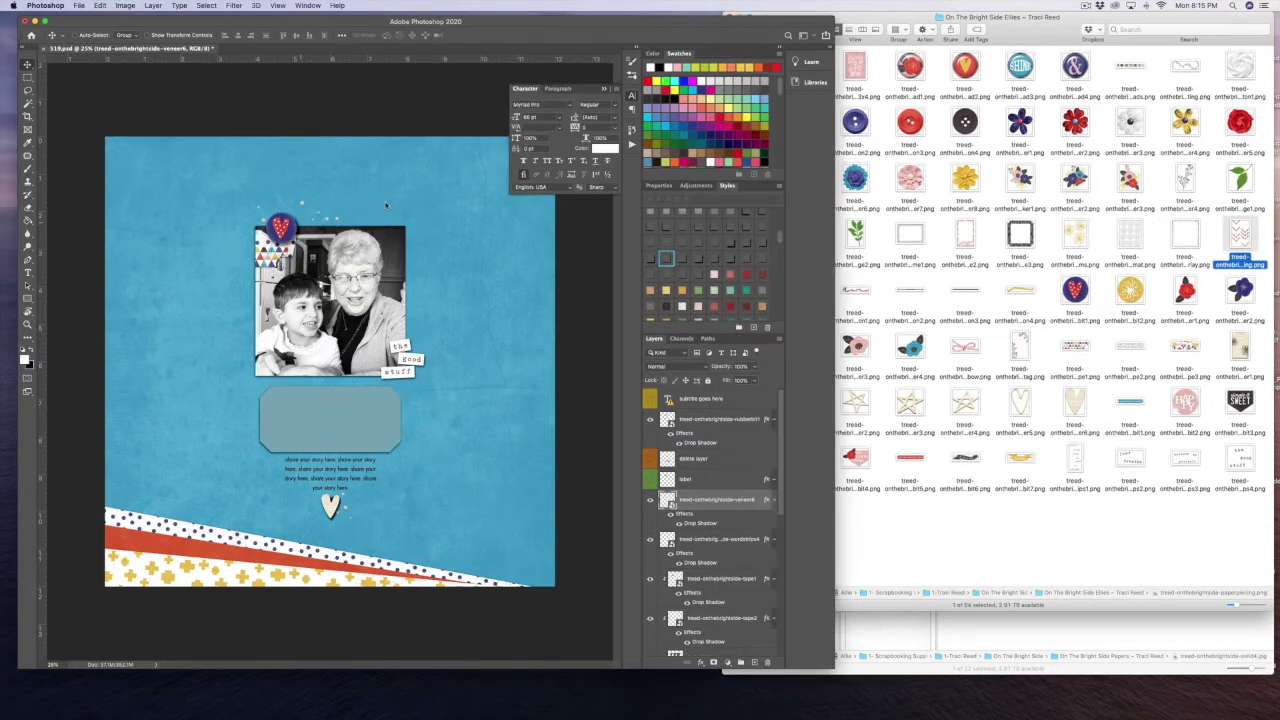
pyautogui.press('Escape')
pyautogui.click(922, 546)
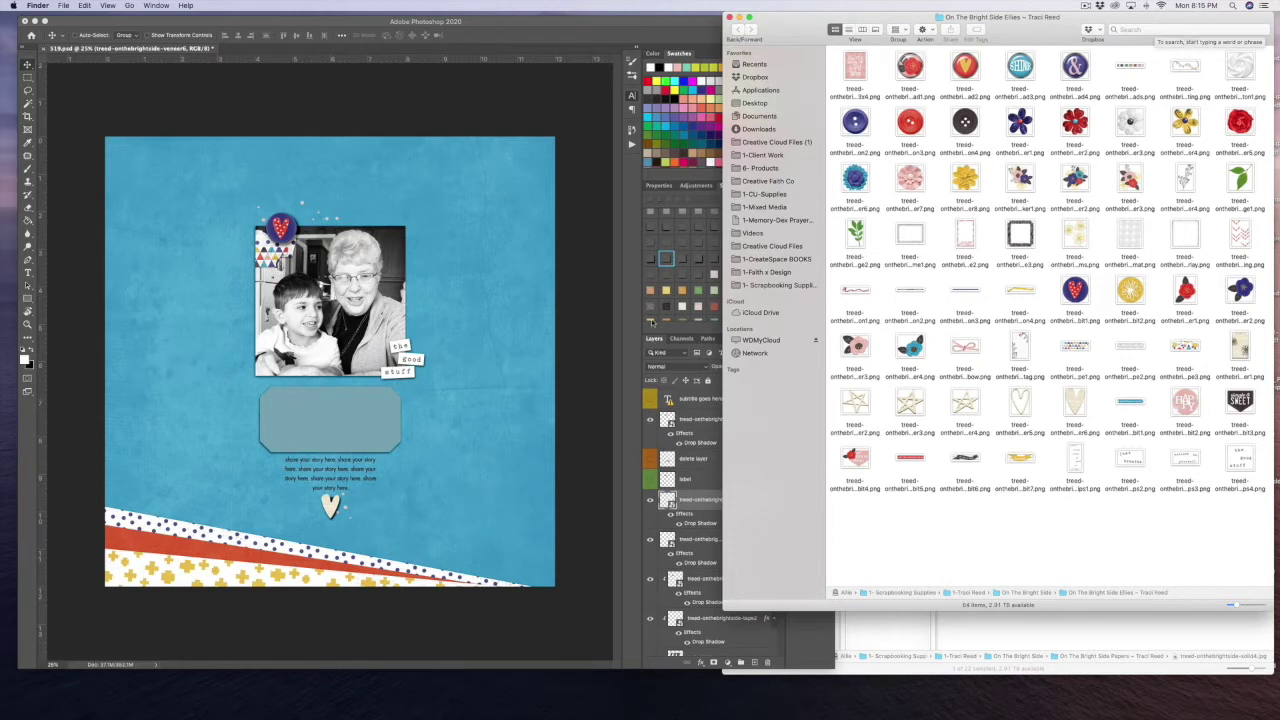
# Hide the heart and paint splatter layers, and add a new layer above paint splatter for painting with the Brush tool
pyautogui.click(651, 322)
pyautogui.scroll(-5, 700, 535)
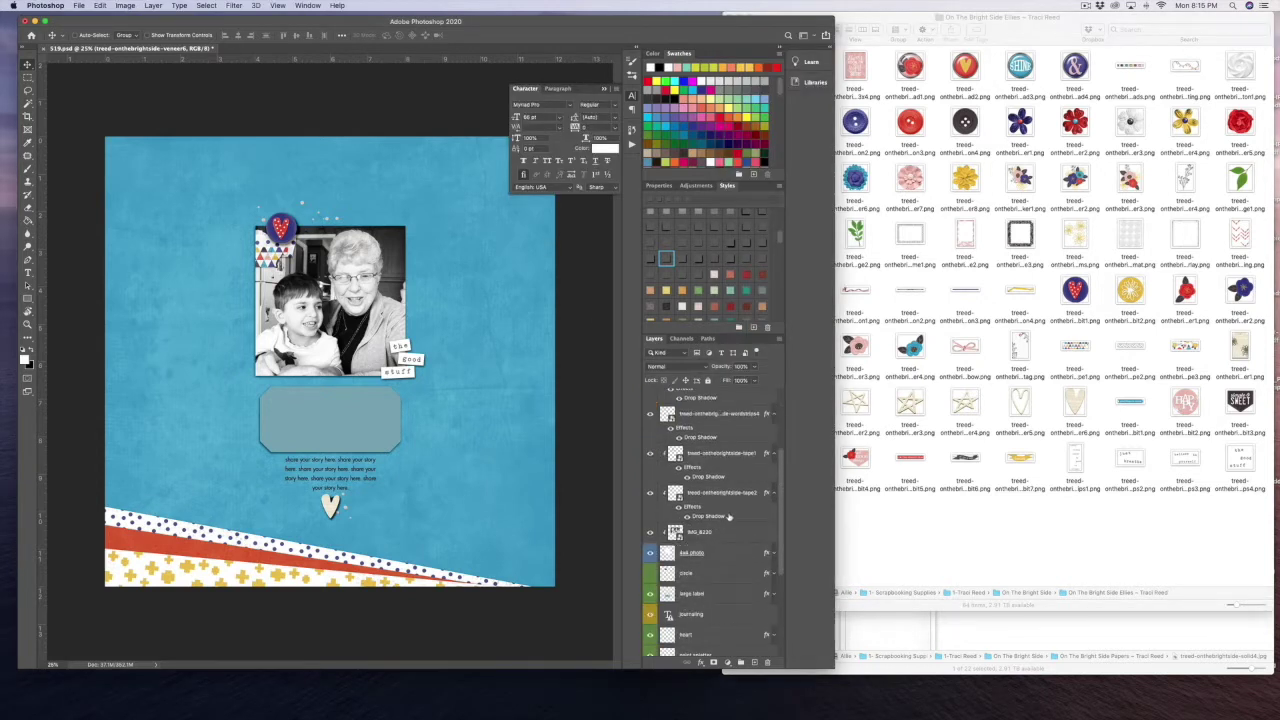
pyautogui.scroll(-3, 650, 615)
pyautogui.click(655, 583)
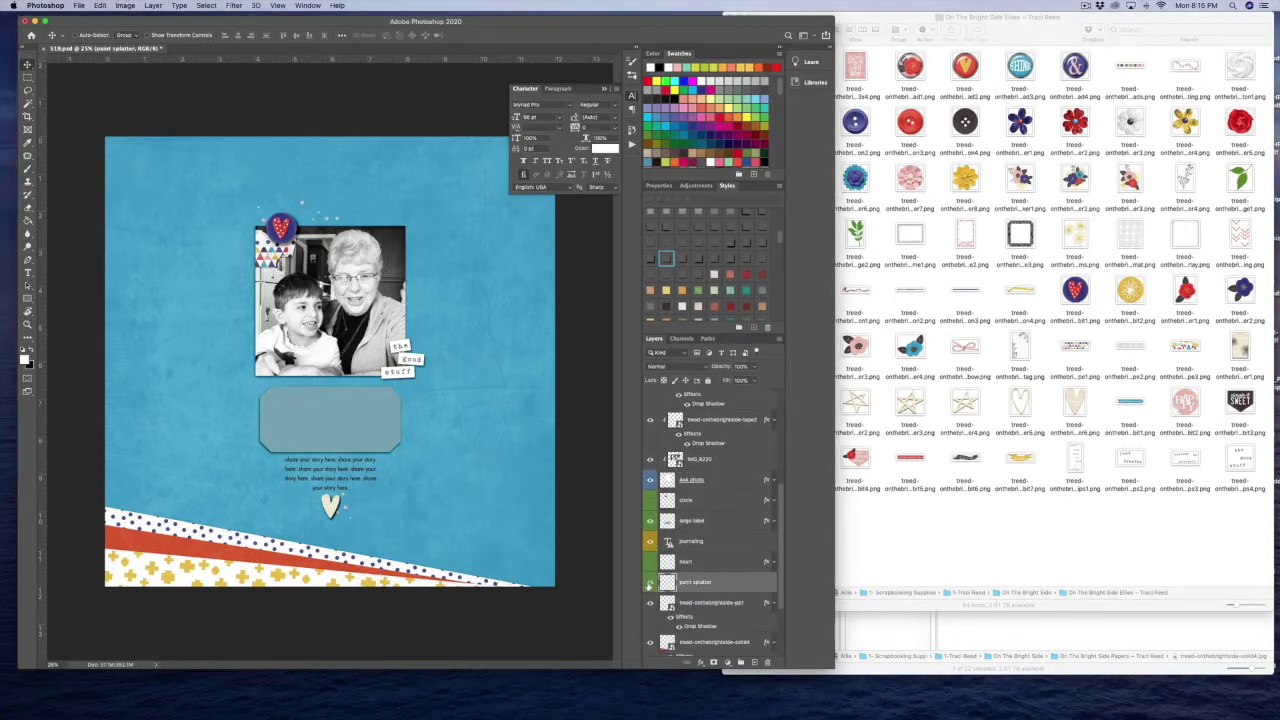
pyautogui.click(755, 662)
pyautogui.click(27, 168)
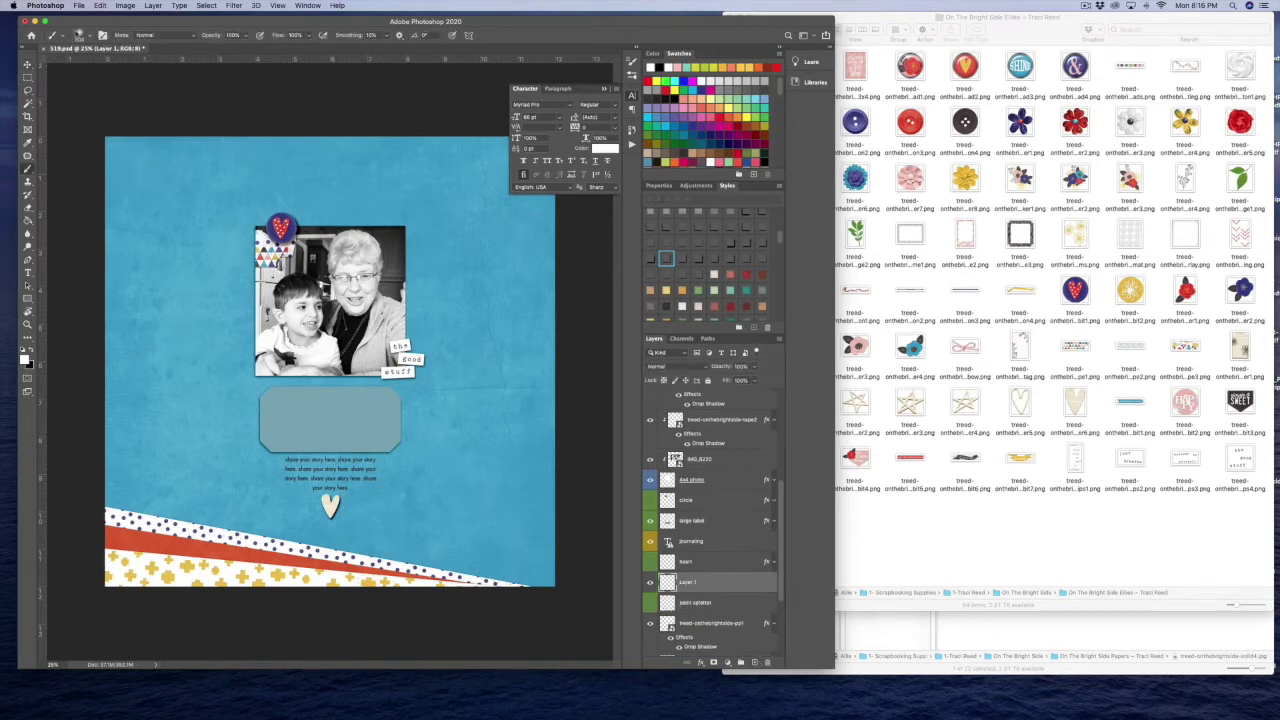
# Look through the brush preset collections for a brush to use on the new layer
pyautogui.click(80, 35)
pyautogui.scroll(-5, 127, 397)
pyautogui.click(108, 523)
pyautogui.scroll(-5, 128, 454)
pyautogui.click(105, 495)
pyautogui.scroll(-5, 108, 480)
pyautogui.click(105, 419)
pyautogui.click(149, 474)
pyautogui.click(110, 486)
pyautogui.scroll(-10, 122, 471)
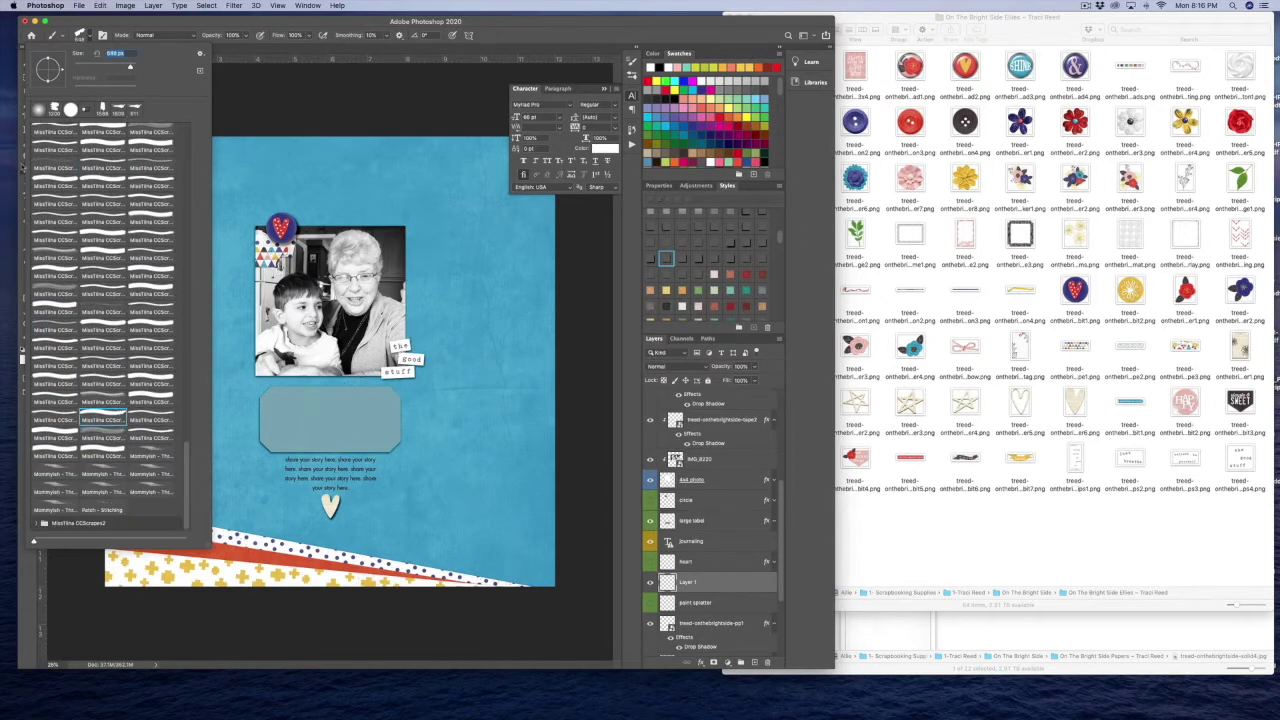
pyautogui.scroll(15, 98, 210)
pyautogui.click(75, 232)
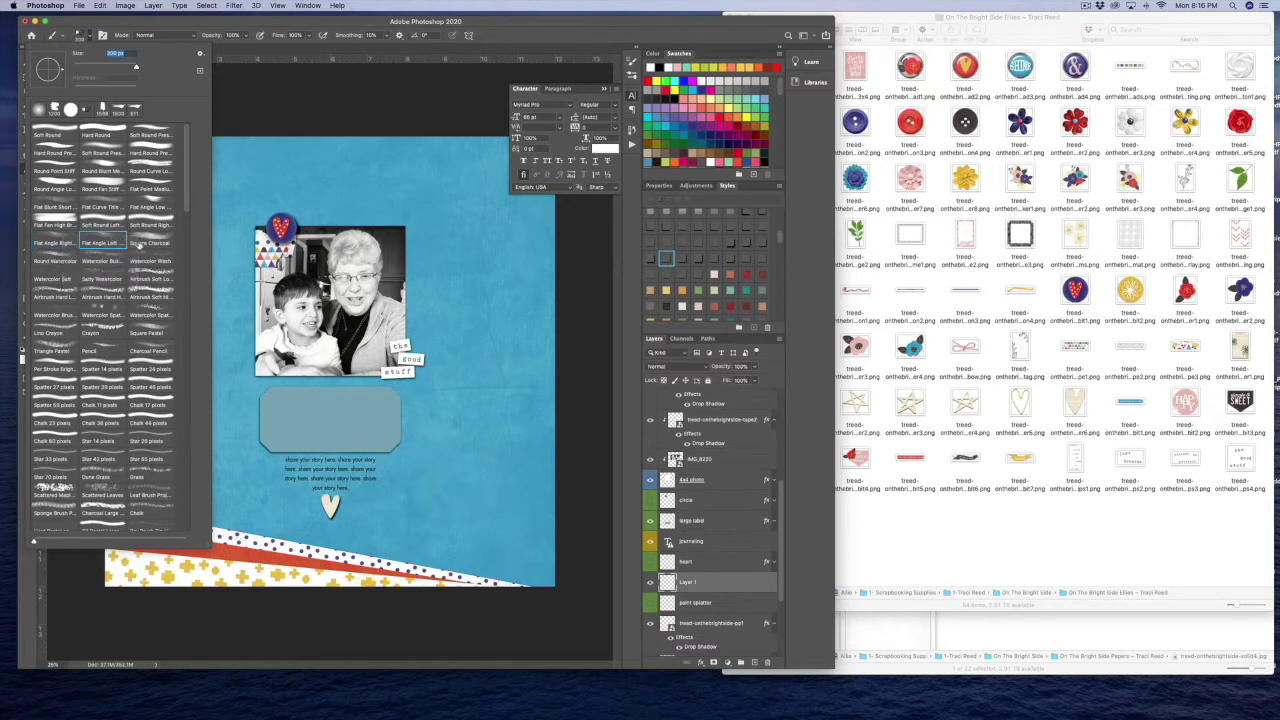
pyautogui.click(150, 170)
pyautogui.rightClick(57, 197)
pyautogui.click(44, 205)
# Sample the yellow of the patterned paper at the page's bottom as the foreground colour and return to the Brush tool
pyautogui.click(28, 144)
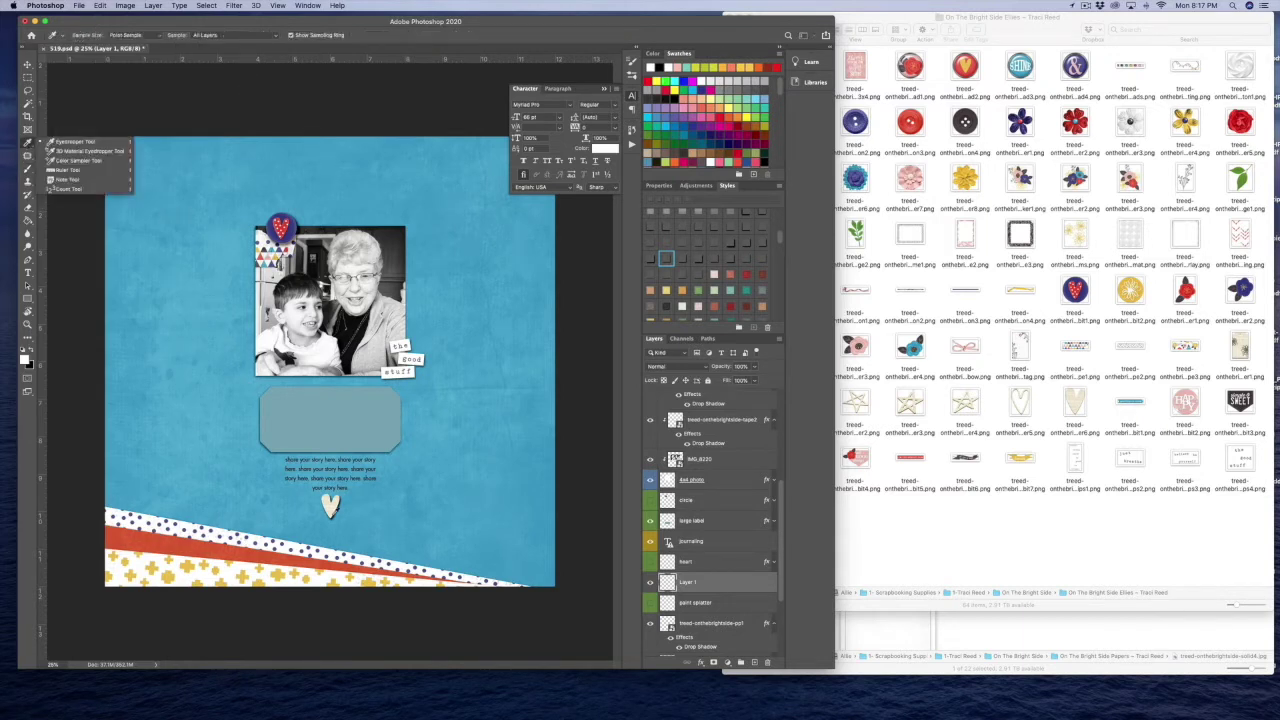
pyautogui.click(221, 582)
pyautogui.click(28, 169)
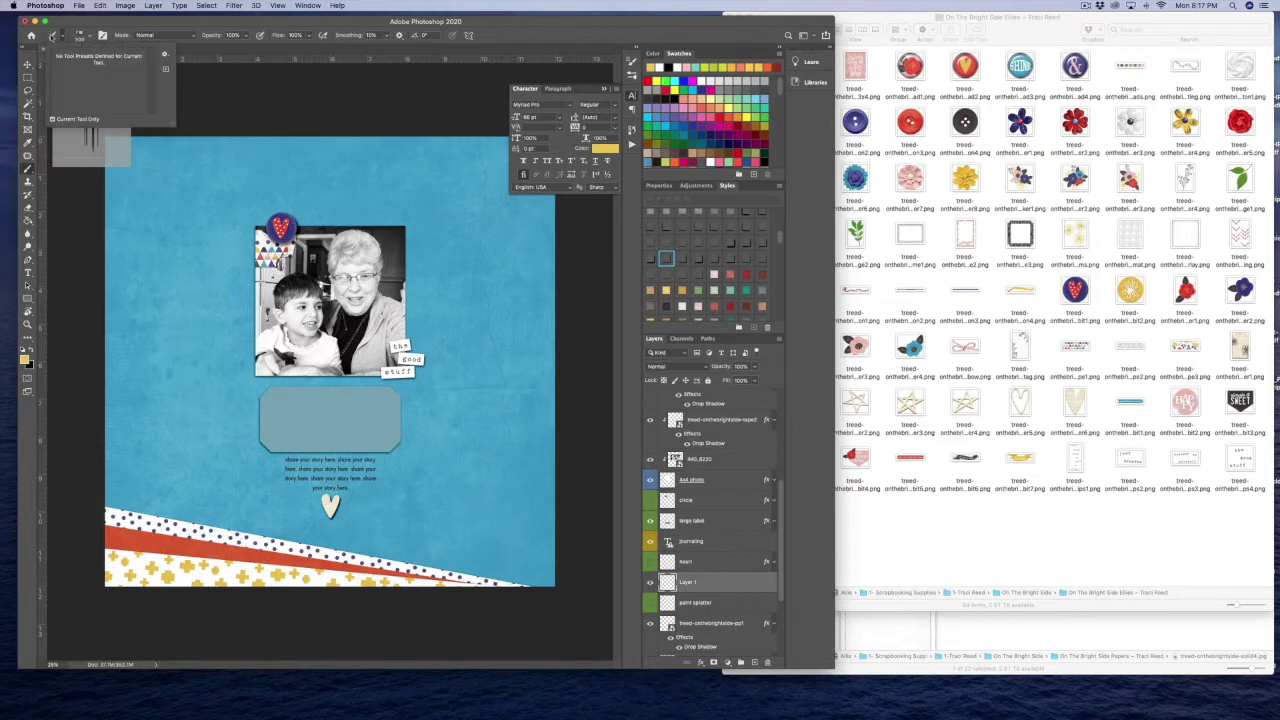
# Switch to Finder, go up to the designer's kit collection and open the Keep Chasing Rainbows kit folder
pyautogui.click(1133, 490)
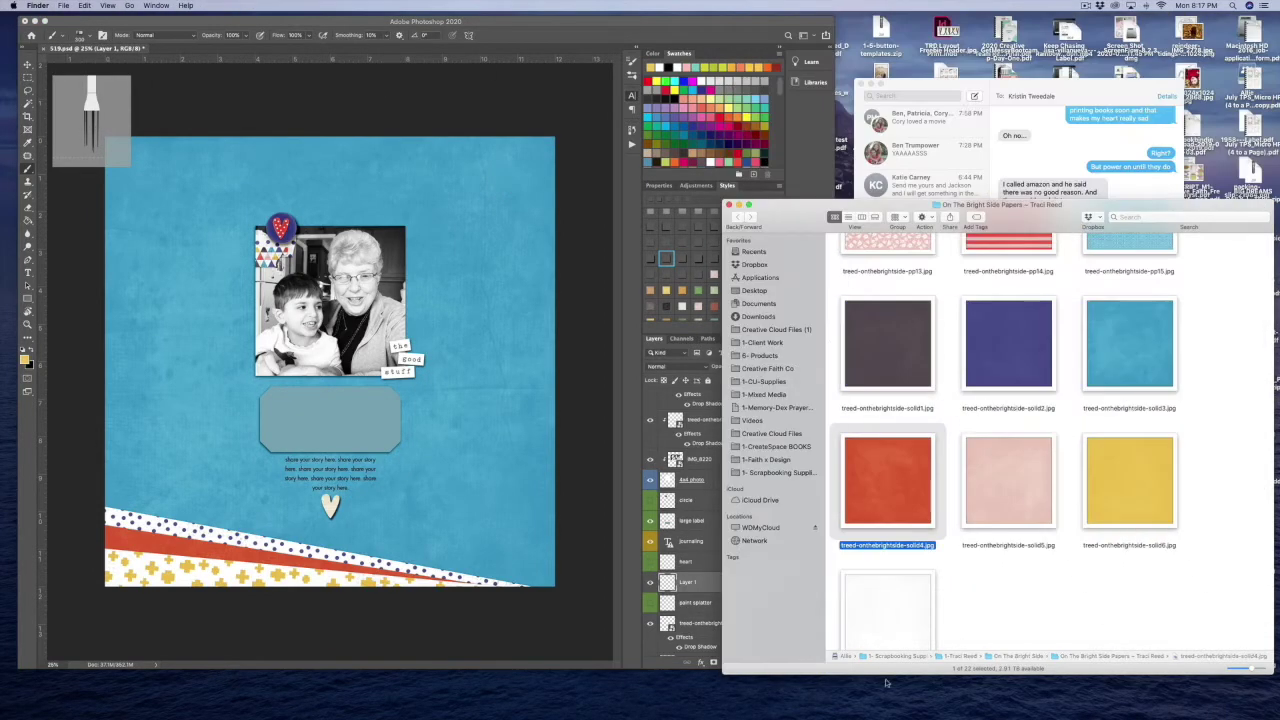
pyautogui.press('super+Up')
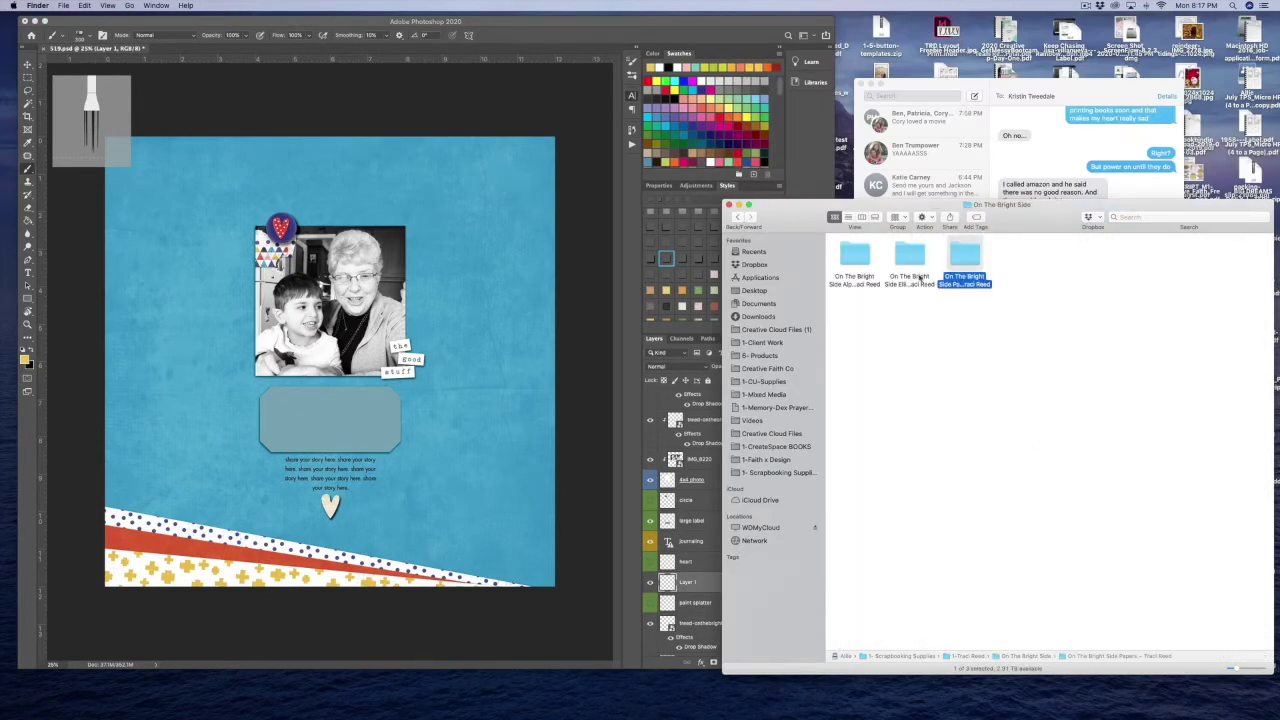
pyautogui.doubleClick(964, 657)
pyautogui.click(1078, 371)
pyautogui.click(1129, 316)
pyautogui.doubleClick(1075, 315)
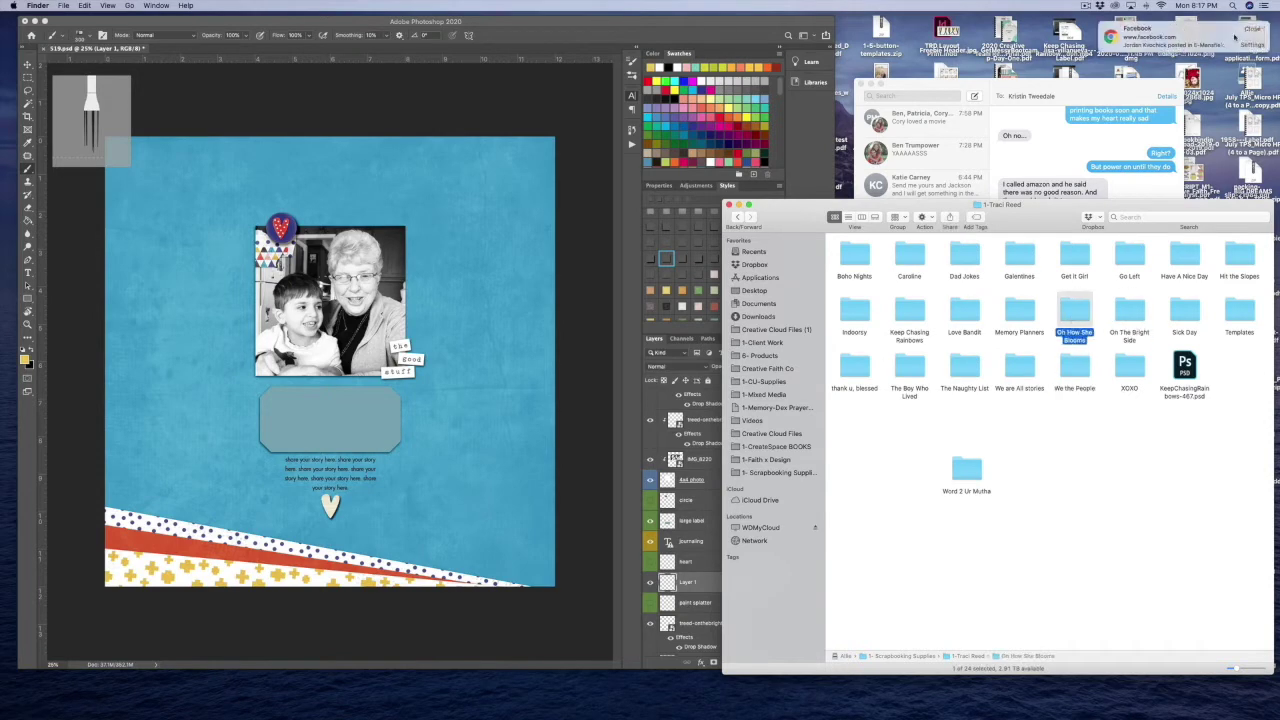
pyautogui.press('super+Up')
pyautogui.doubleClick(906, 258)
pyautogui.moveTo(1024, 210); pyautogui.dragTo(1044, 17)
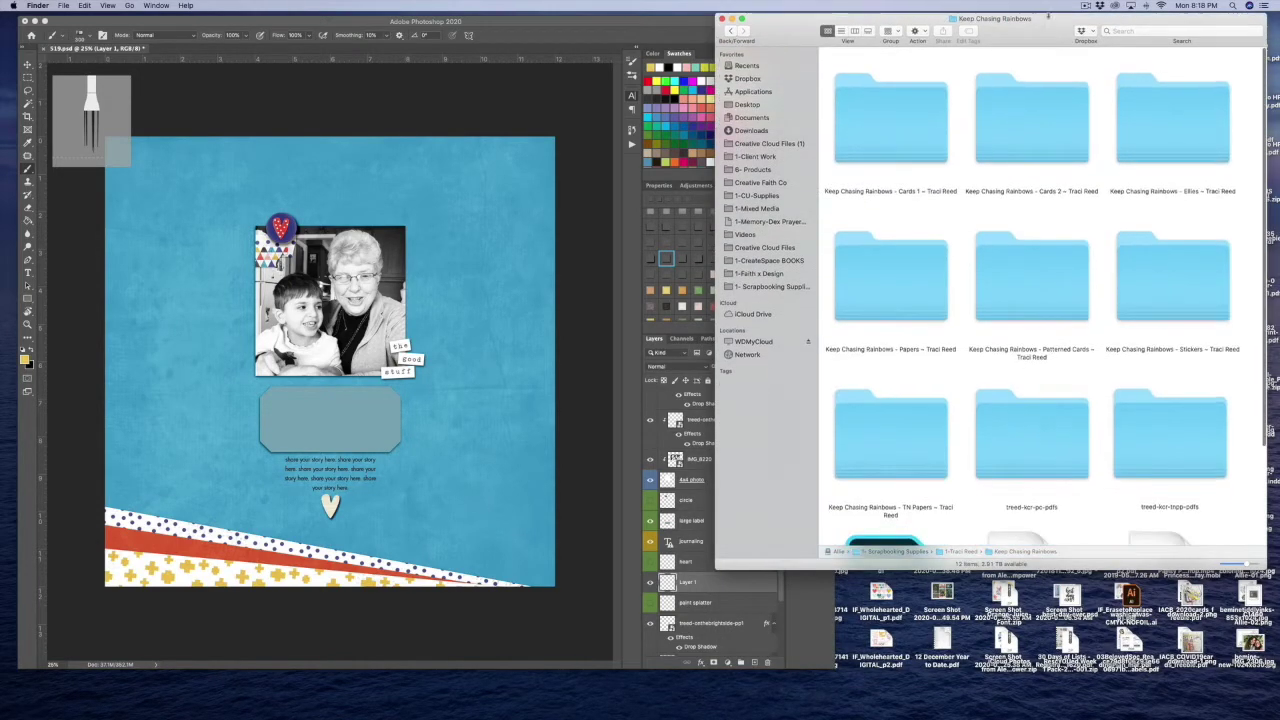
# Look through the Keep Chasing Rainbows embellishments folder for paint splatter artwork
pyautogui.click(1168, 147)
pyautogui.doubleClick(1168, 147)
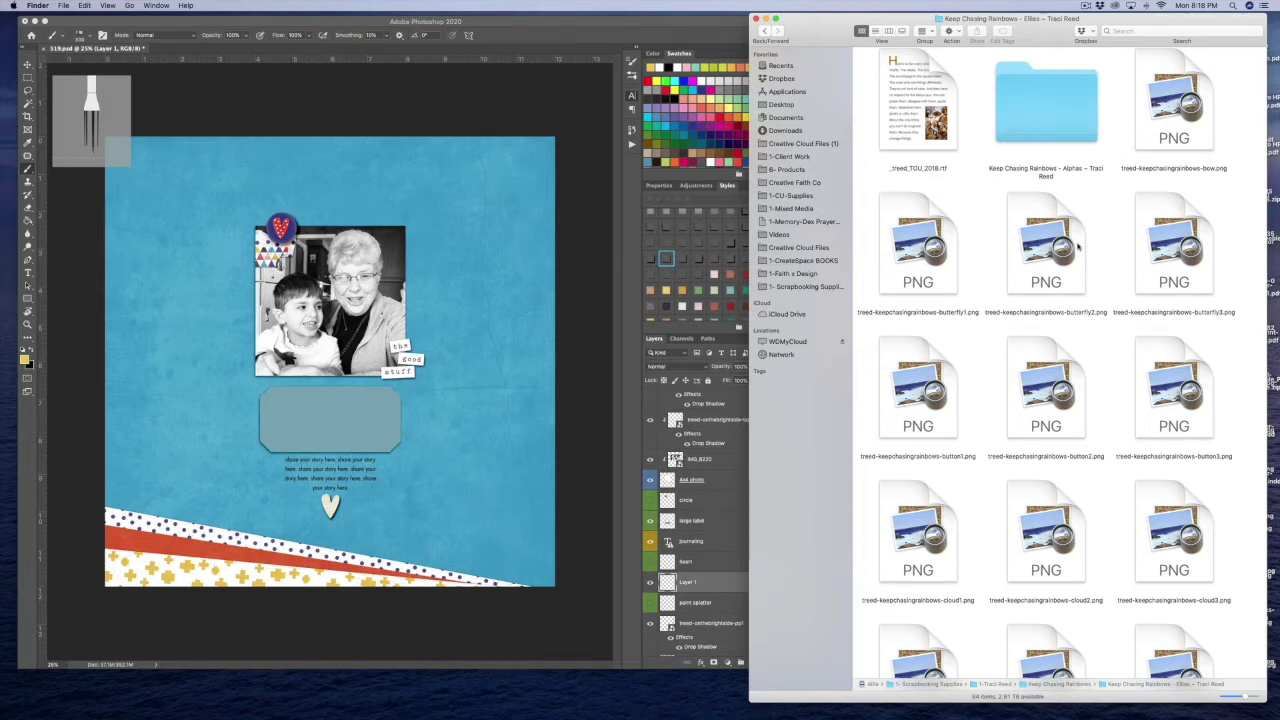
pyautogui.scroll(-10, 1078, 245)
pyautogui.scroll(-15, 1050, 428)
pyautogui.scroll(-3, 951, 420)
pyautogui.scroll(15, 1020, 380)
pyautogui.scroll(15, 1075, 320)
# Check the Have A Nice Day and Caroline kit folders for paint splatter artwork
pyautogui.press('super+Up')
pyautogui.click(879, 68)
pyautogui.click(1047, 68)
pyautogui.click(1157, 67)
pyautogui.hscroll(1, 1205, 65)
pyautogui.doubleClick(1185, 68)
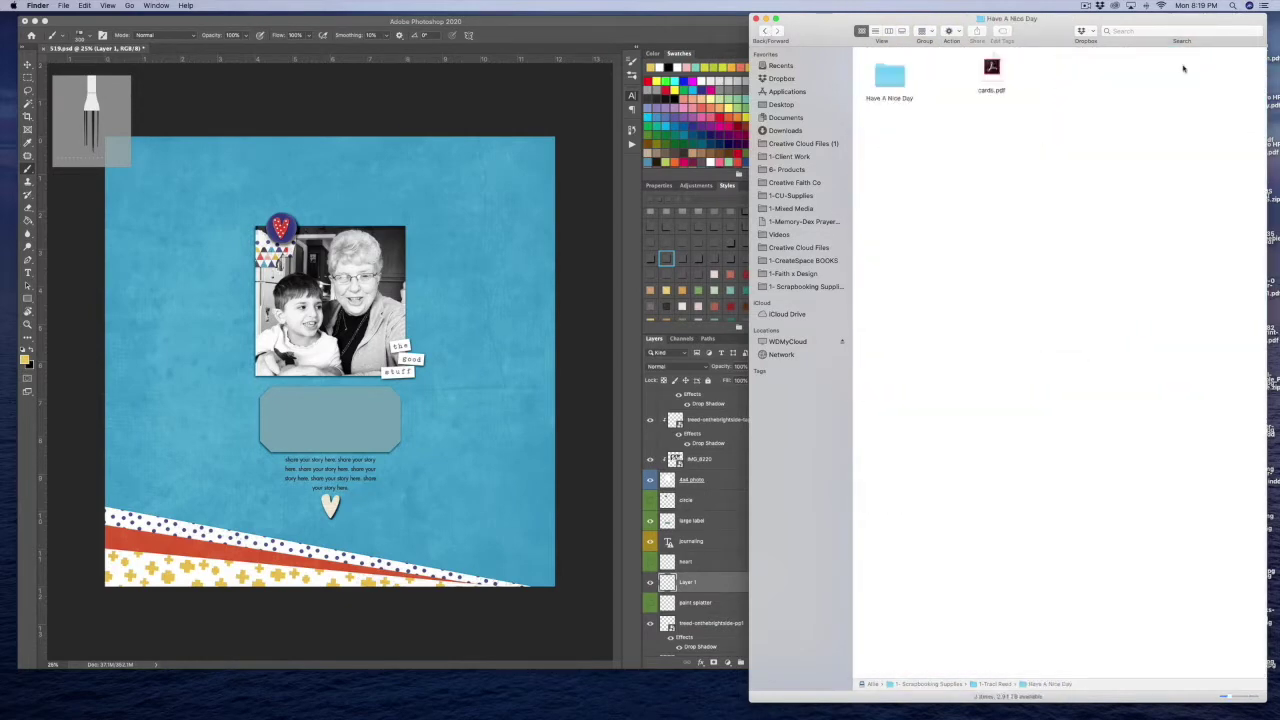
pyautogui.press('super+Up')
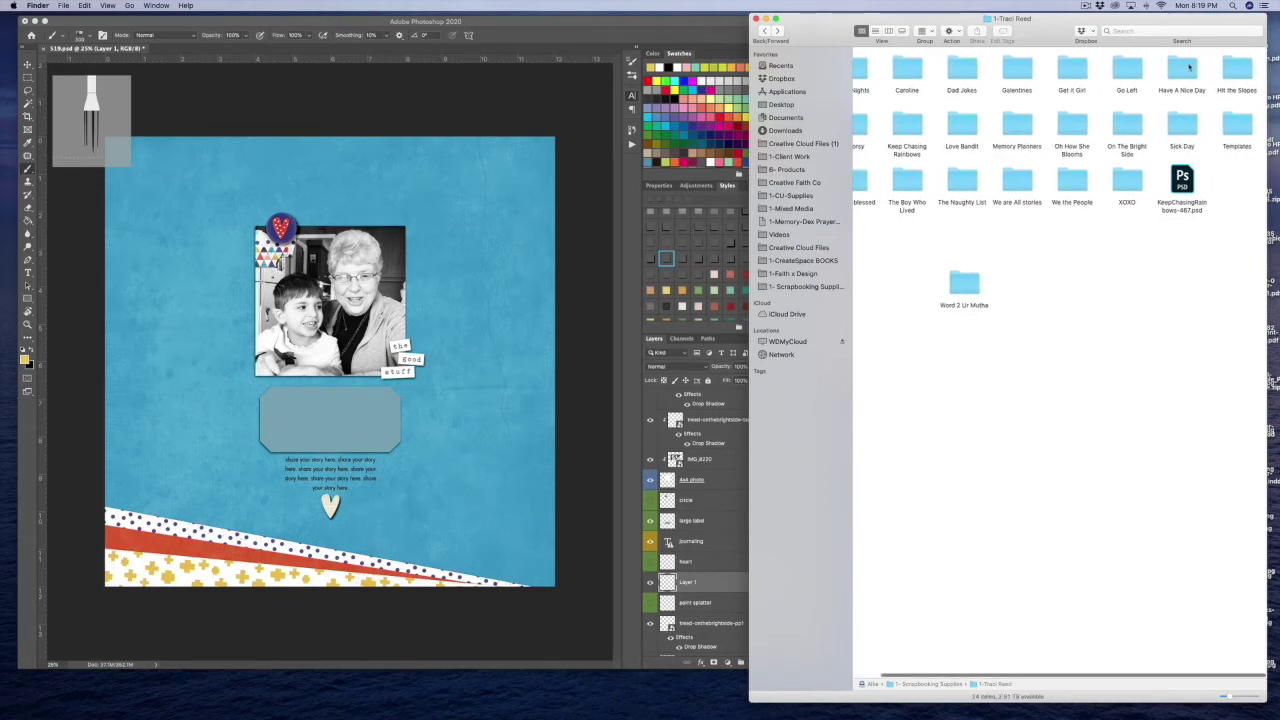
pyautogui.click(937, 70)
pyautogui.doubleClick(937, 70)
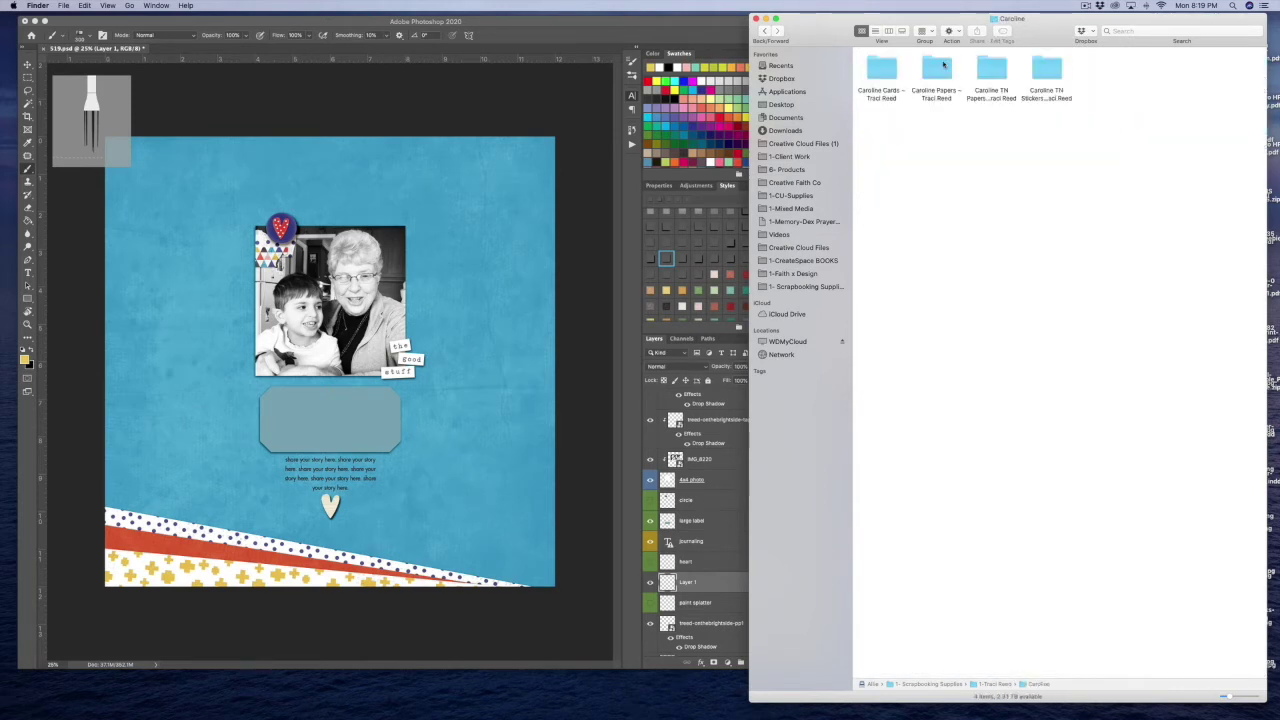
pyautogui.click(983, 72)
pyautogui.click(762, 32)
# Select the Move tool in Photoshop and open the sbasic_indoorsy-artsy folder of the Indoorsy kit in Finder
pyautogui.doubleClick(876, 128)
pyautogui.click(143, 98)
pyautogui.click(28, 65)
pyautogui.click(934, 138)
pyautogui.hscroll(5, 1074, 142)
pyautogui.click(1237, 140)
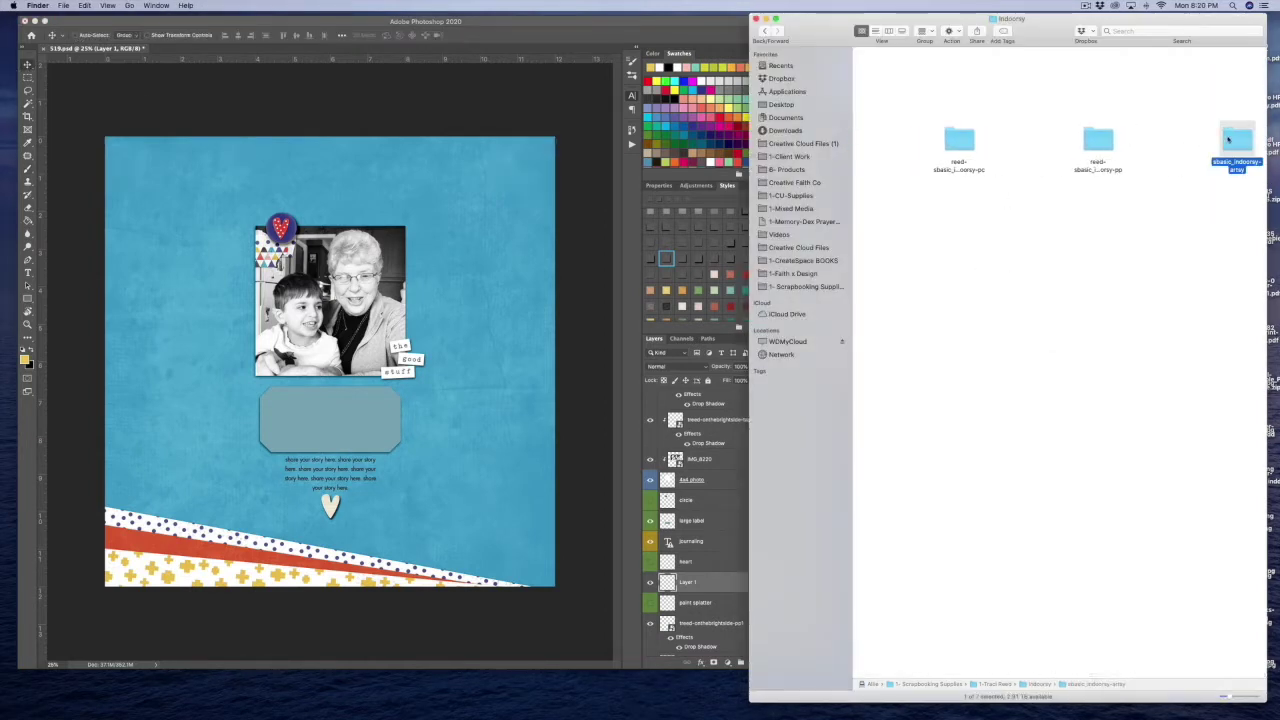
pyautogui.doubleClick(1238, 140)
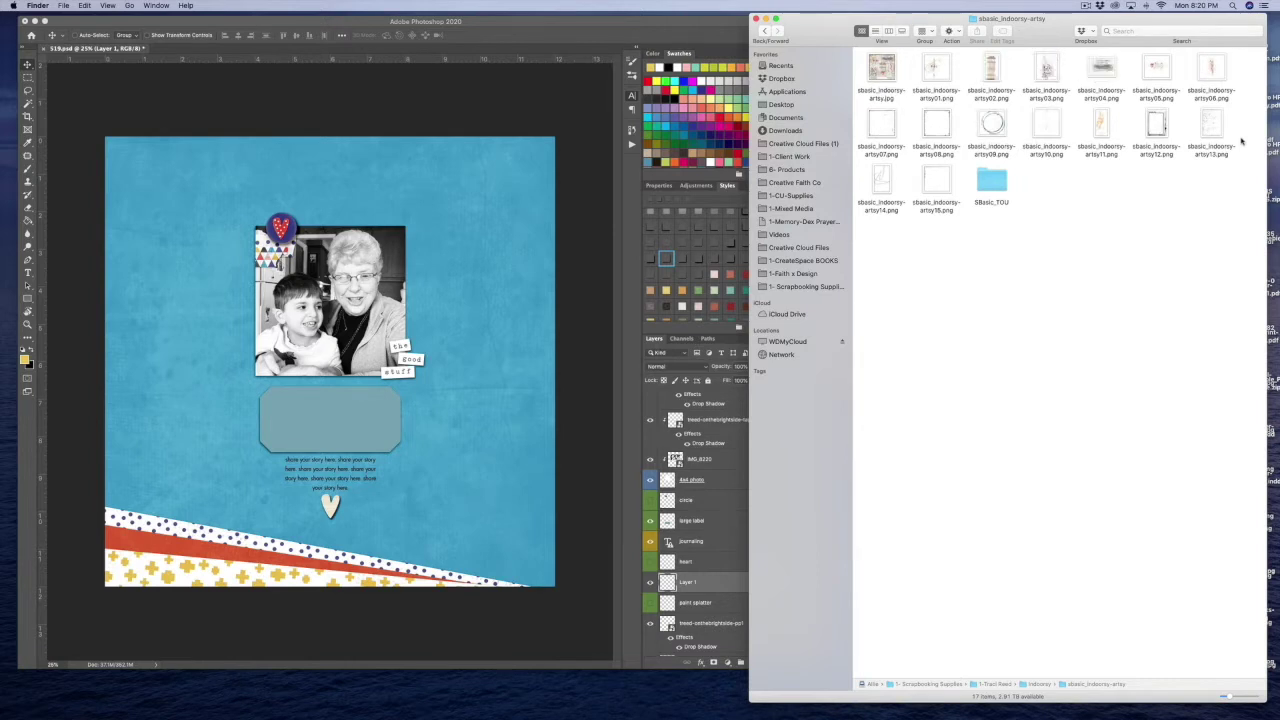
# Place sbasic_indoorsy-artsy05.png on the page, resize it and position it behind the photo's upper edge
pyautogui.click(1150, 70)
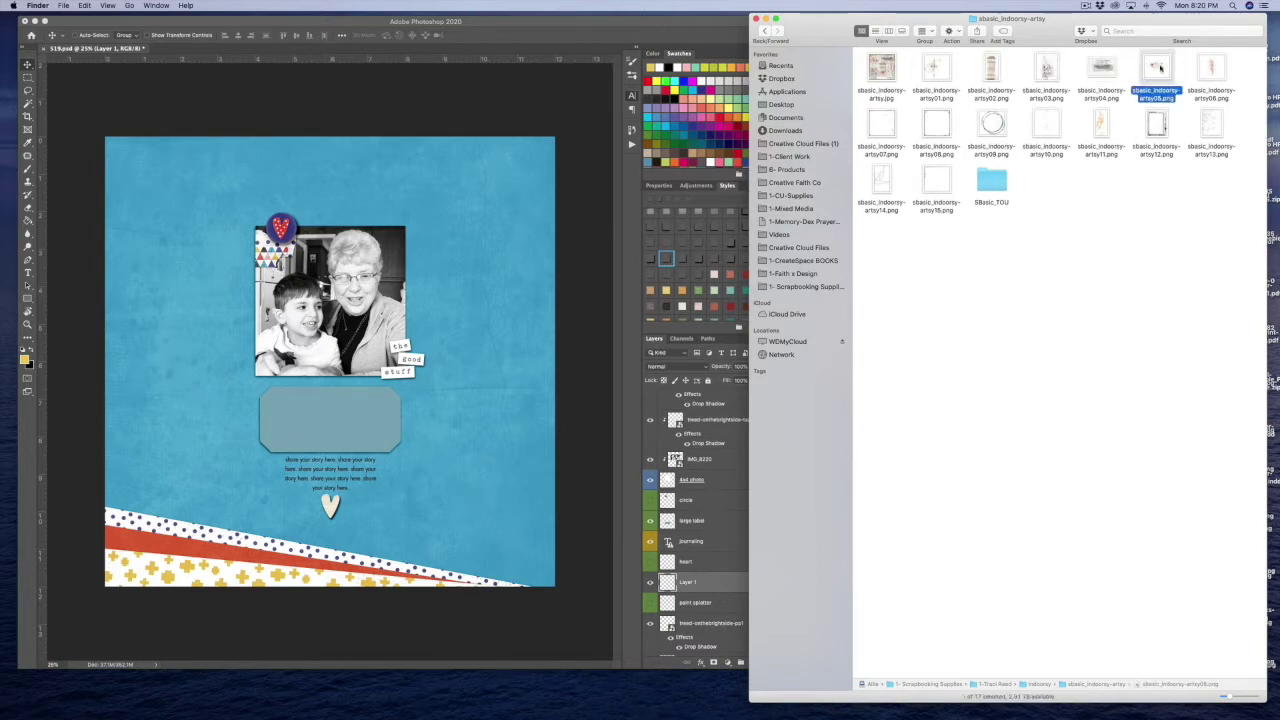
pyautogui.moveTo(1160, 68); pyautogui.dragTo(337, 213)
pyautogui.moveTo(106, 169); pyautogui.dragTo(350, 317)
pyautogui.moveTo(454, 455); pyautogui.dragTo(331, 255)
pyautogui.press('Return')
# Place sbasic_indoorsy-artsy10.png, then scale and rotate the splatter so it sits around the journaling and the wooden heart
pyautogui.click(1096, 292)
pyautogui.click(1103, 125)
pyautogui.moveTo(1046, 126); pyautogui.dragTo(440, 260)
pyautogui.moveTo(487, 205); pyautogui.dragTo(388, 305)
pyautogui.moveTo(345, 365); pyautogui.dragTo(403, 403)
pyautogui.moveTo(446, 345); pyautogui.dragTo(378, 413)
pyautogui.moveTo(293, 441); pyautogui.dragTo(342, 407)
pyautogui.moveTo(462, 312); pyautogui.dragTo(527, 359)
pyautogui.moveTo(353, 465); pyautogui.dragTo(339, 468)
pyautogui.press('Return')
# Erase part of the artsy10 splatter behind the journaling text with the Eraser tool
pyautogui.press('super+plus')
pyautogui.press('super+plus')
pyautogui.press('super+plus')
pyautogui.scroll(-8, 266, 443)
pyautogui.scroll(1, 543, 380)
pyautogui.press('e')
pyautogui.moveTo(305, 336)
pyautogui.mouseDown()
pyautogui.moveTo(341, 300)
pyautogui.moveTo(340, 249)
pyautogui.mouseUp()
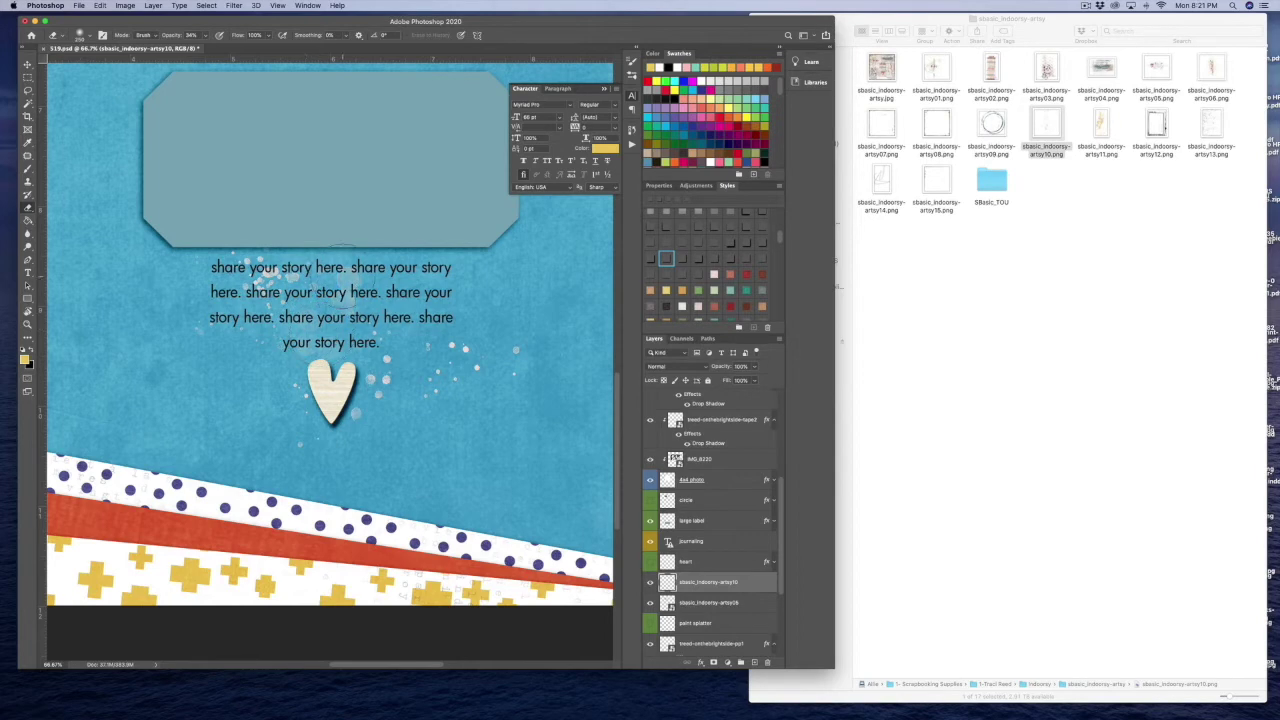
pyautogui.press('super+minus')
pyautogui.press('super+minus')
pyautogui.press('super+minus')
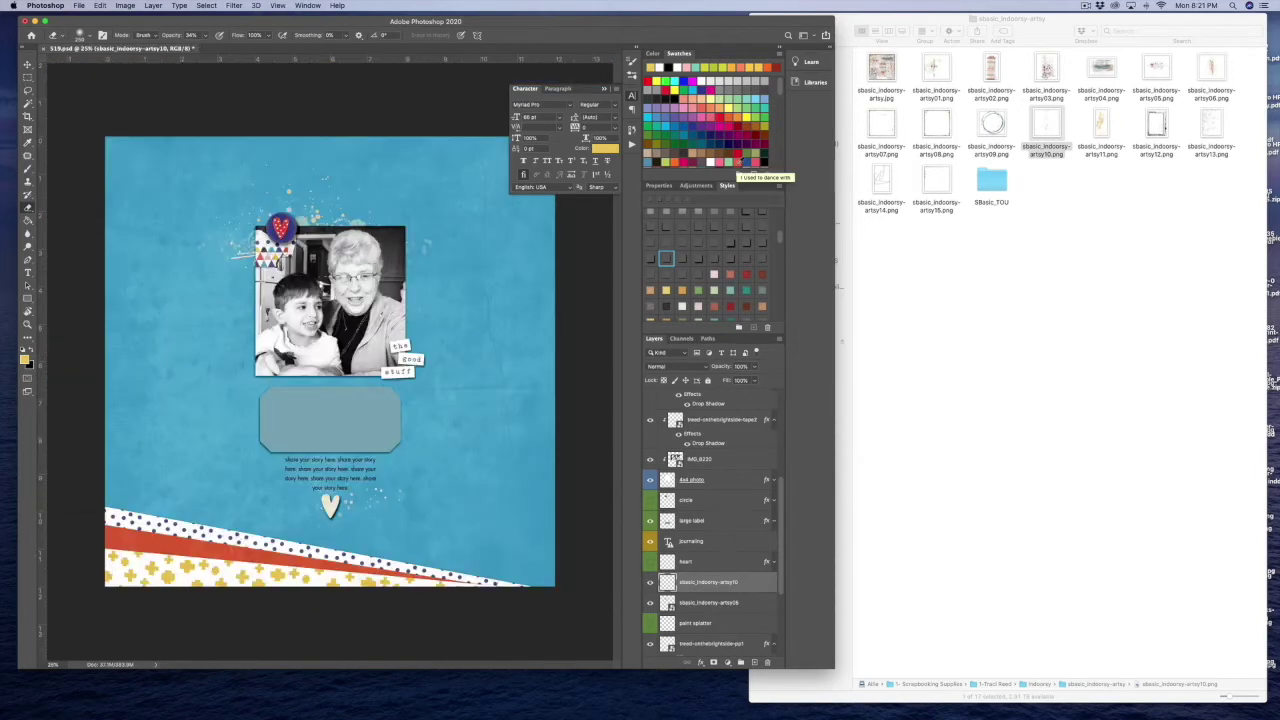
# Place the On The Bright Side frame2 behind the photo's lower edge, give it a drop shadow style, and hide the large label layer
pyautogui.click(965, 380)
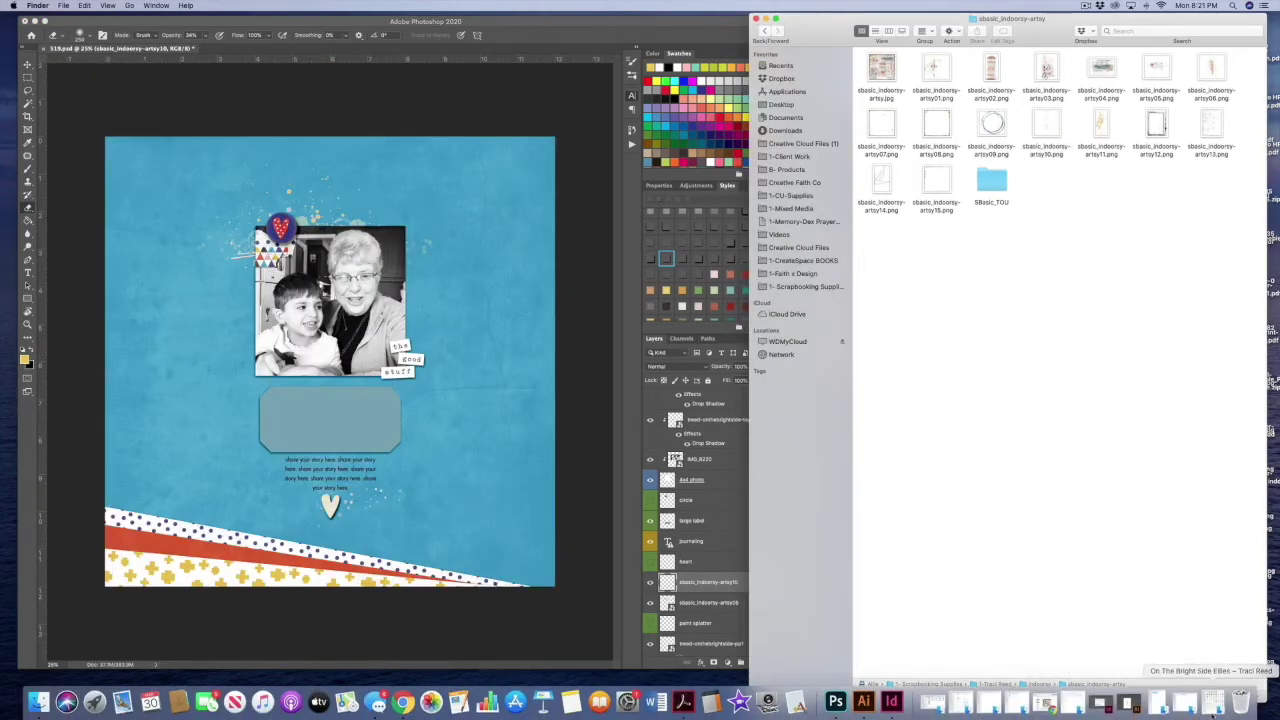
pyautogui.click(1212, 710)
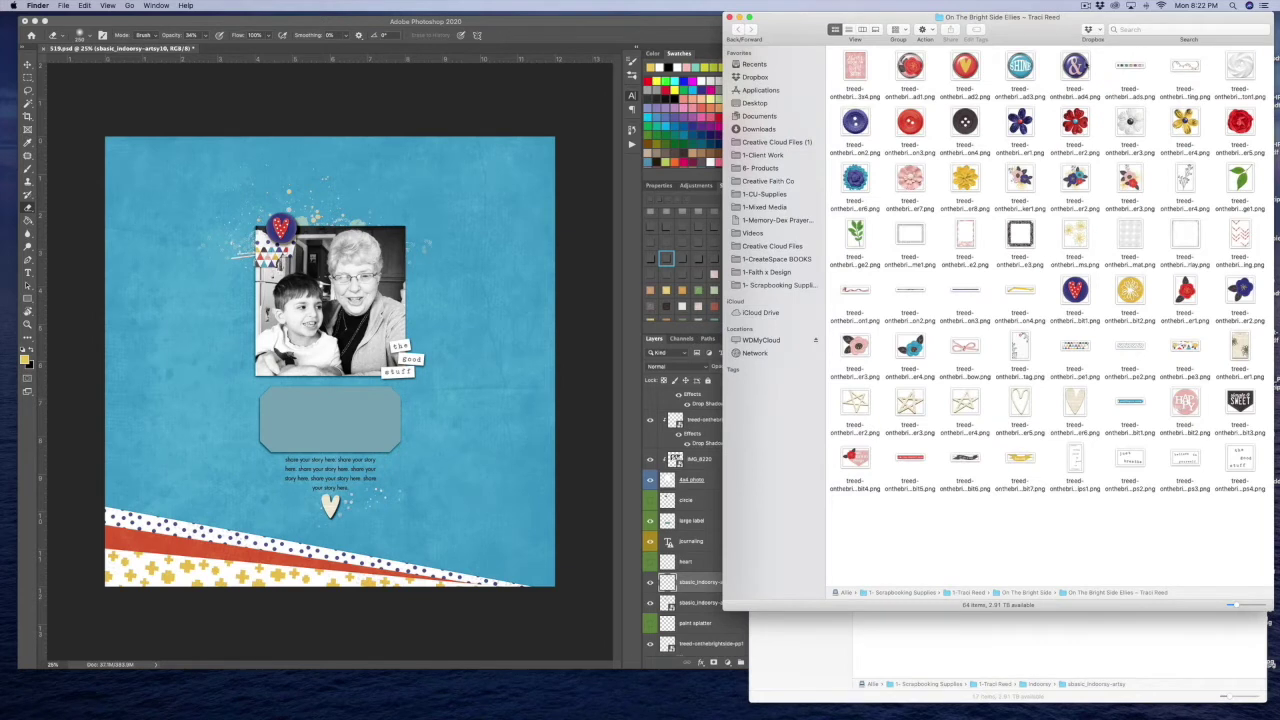
pyautogui.moveTo(965, 237); pyautogui.dragTo(330, 415)
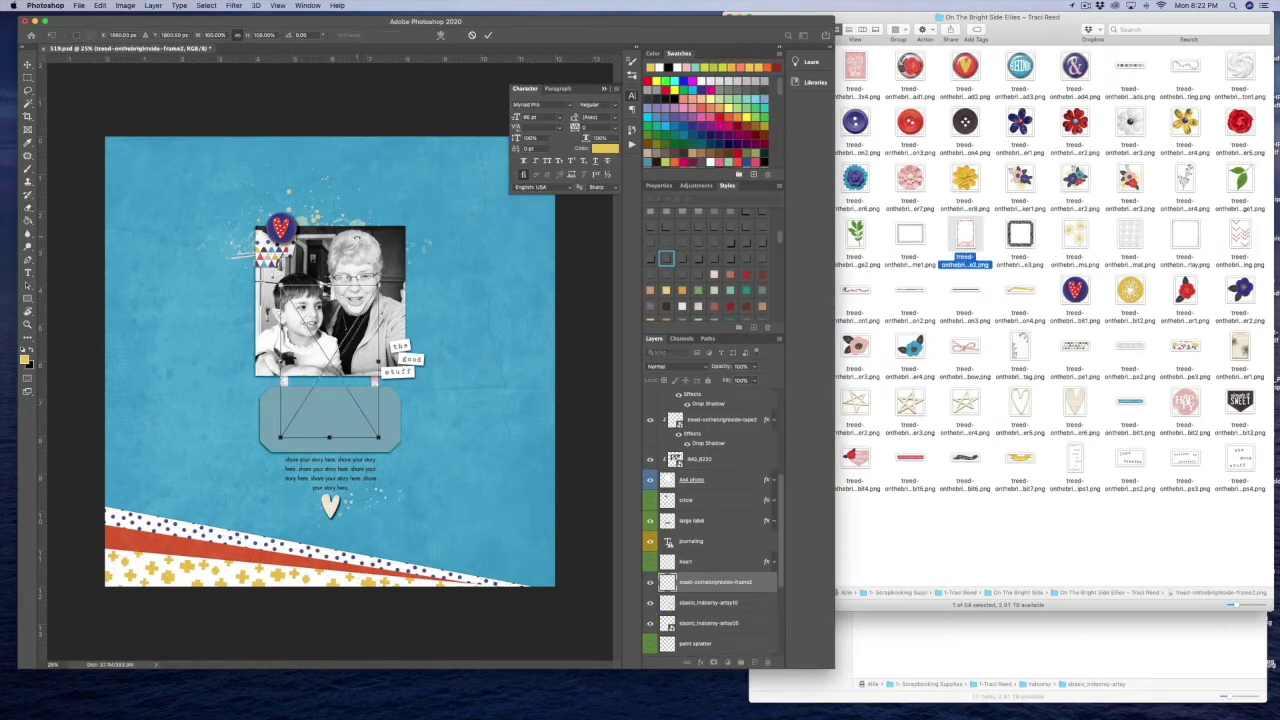
pyautogui.press('v')
pyautogui.moveTo(372, 374); pyautogui.dragTo(390, 326)
pyautogui.click(698, 275)
pyautogui.scroll(-2, 700, 500)
pyautogui.click(650, 489)
pyautogui.click(960, 213)
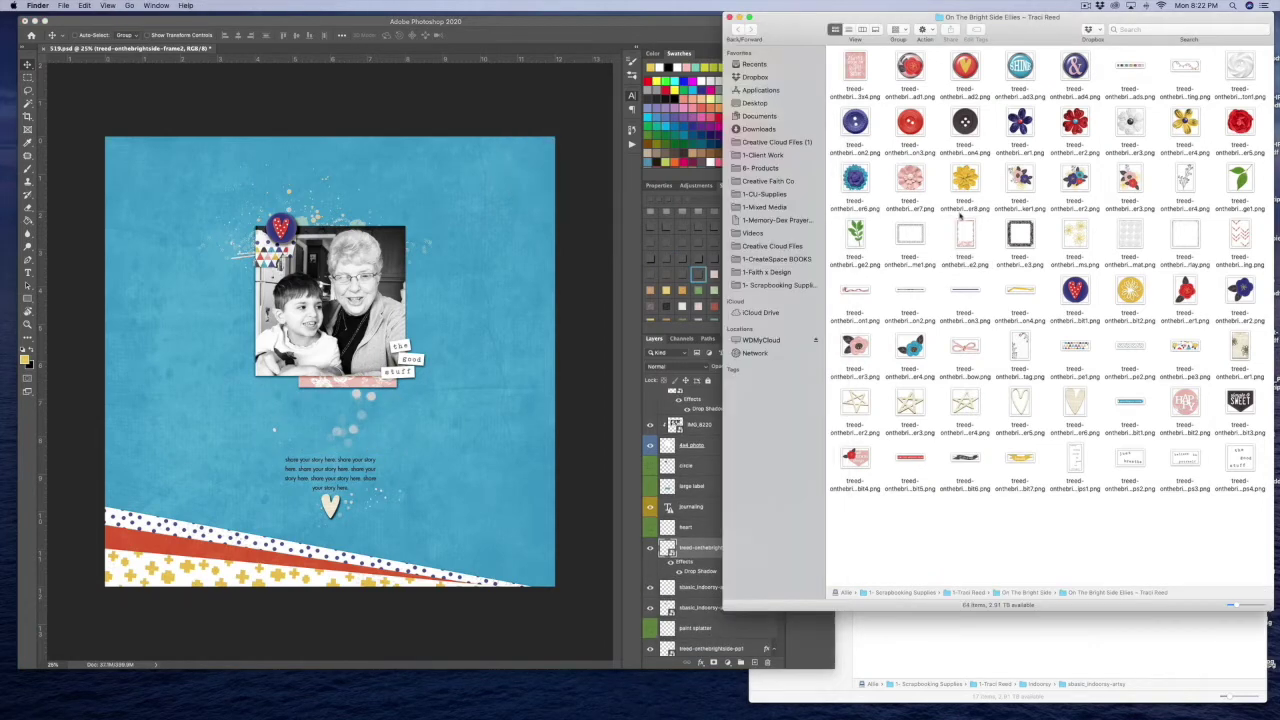
pyautogui.click(1187, 246)
pyautogui.click(1240, 244)
pyautogui.click(886, 308)
# Draw a yellow rectangle about 1000 by 1560 px behind the photo, on a layer above the pp1 paper, extending below the pink frame
pyautogui.click(693, 546)
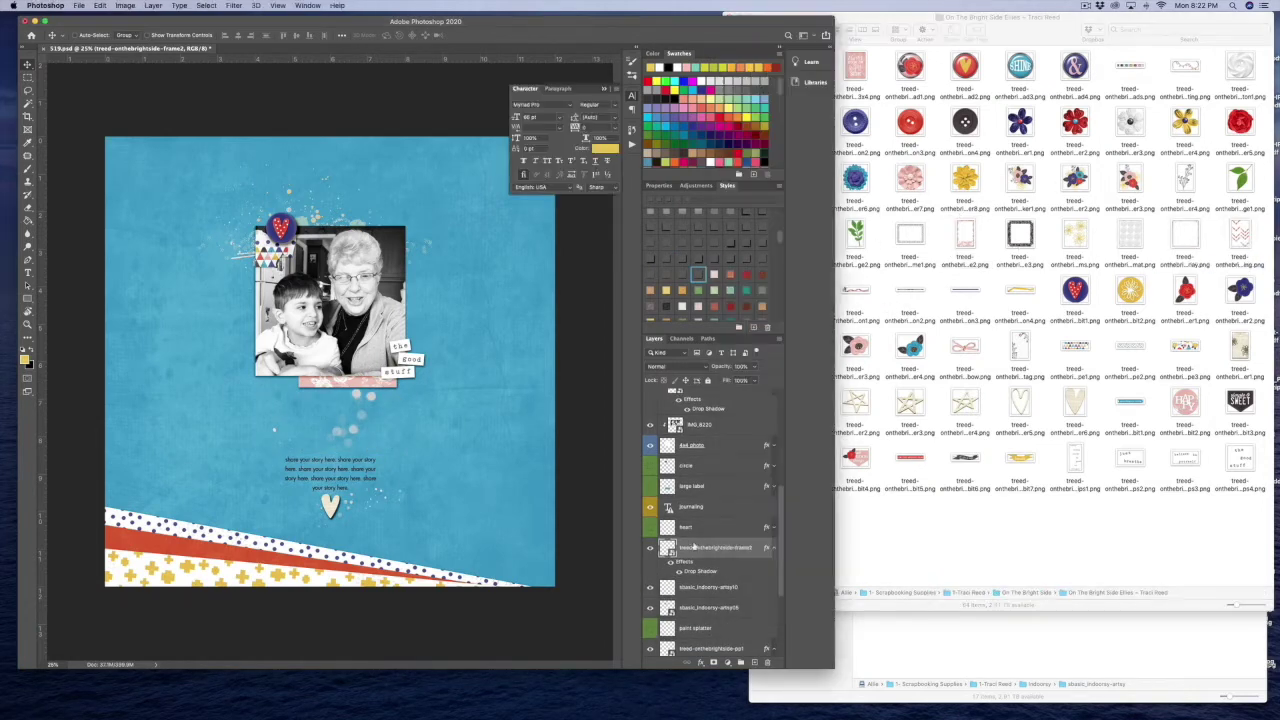
pyautogui.scroll(-5, 702, 528)
pyautogui.click(705, 507)
pyautogui.click(752, 662)
pyautogui.press('u')
pyautogui.moveTo(372, 391); pyautogui.dragTo(408, 397)
pyautogui.press('super+t')
pyautogui.moveTo(338, 307); pyautogui.dragTo(338, 277)
pyautogui.moveTo(439, 275); pyautogui.dragTo(386, 414)
pyautogui.moveTo(367, 420); pyautogui.dragTo(374, 397)
pyautogui.moveTo(406, 314); pyautogui.dragTo(411, 314)
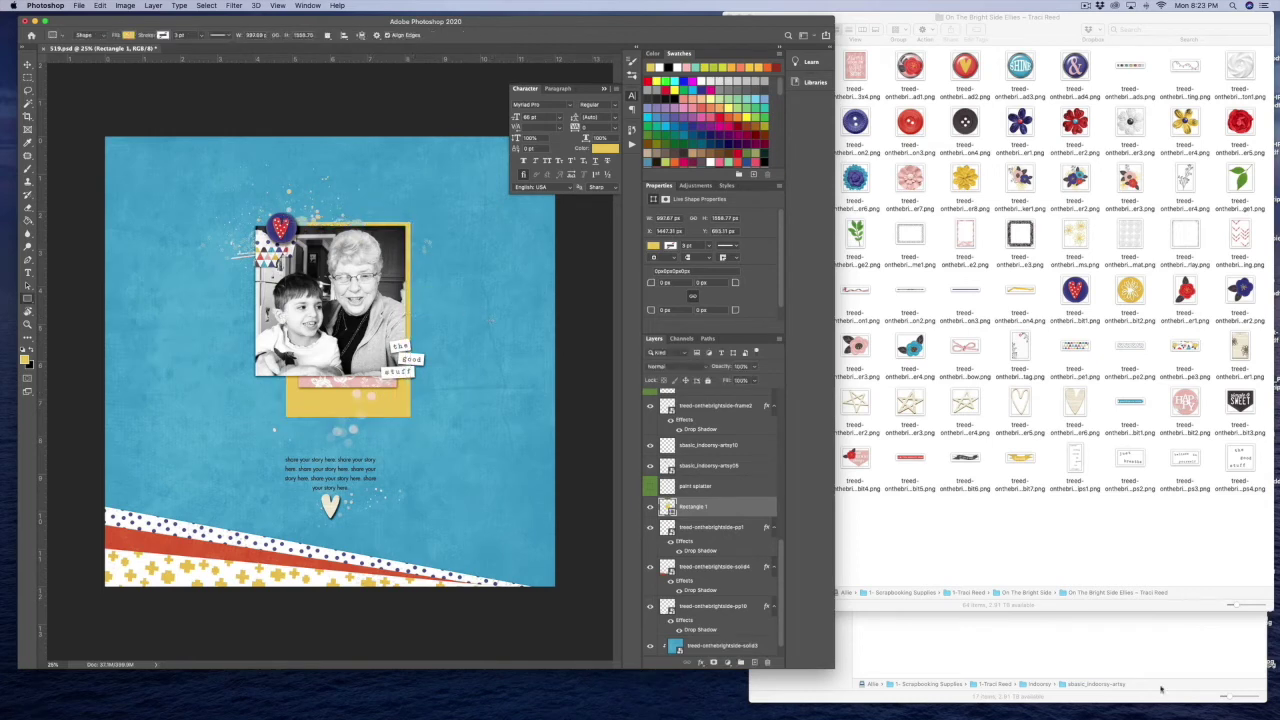
# Place frame1 behind the photo with a drop shadow style, and layer frame3 above it at the photo's lower right
pyautogui.click(1091, 564)
pyautogui.moveTo(899, 236); pyautogui.dragTo(331, 321)
pyautogui.press('Return')
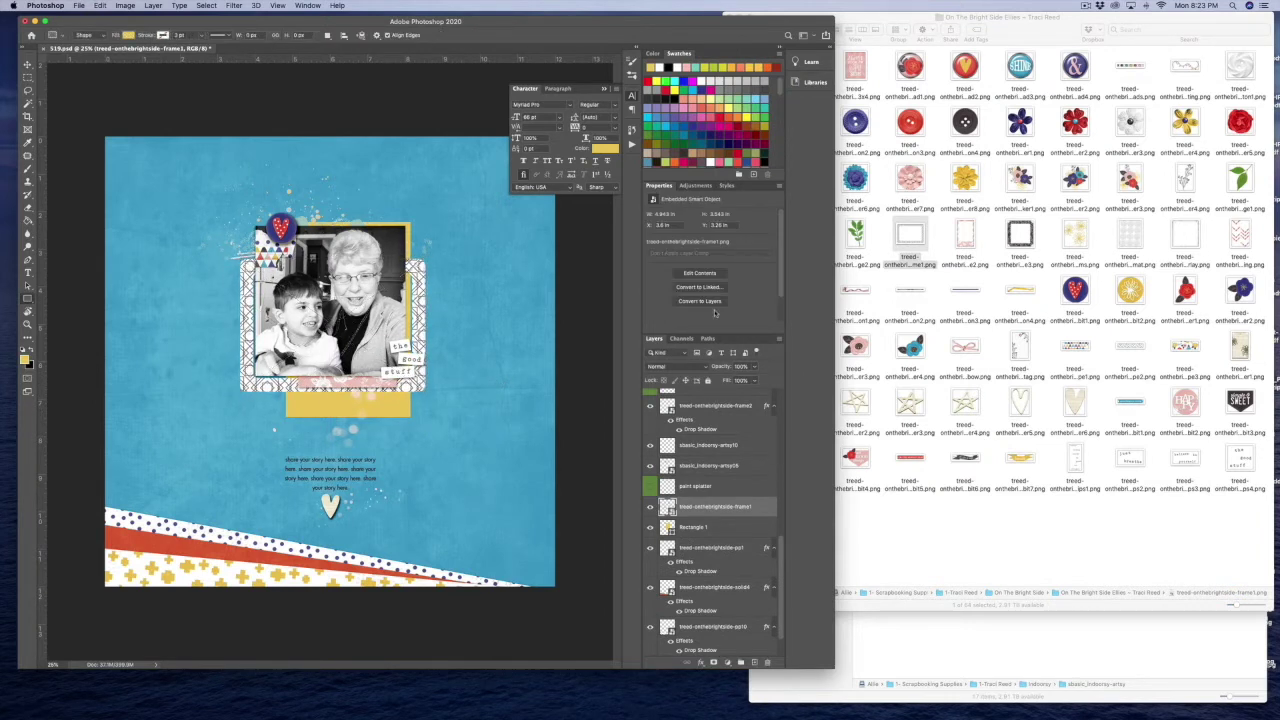
pyautogui.click(727, 186)
pyautogui.click(698, 274)
pyautogui.moveTo(1020, 234); pyautogui.dragTo(347, 396)
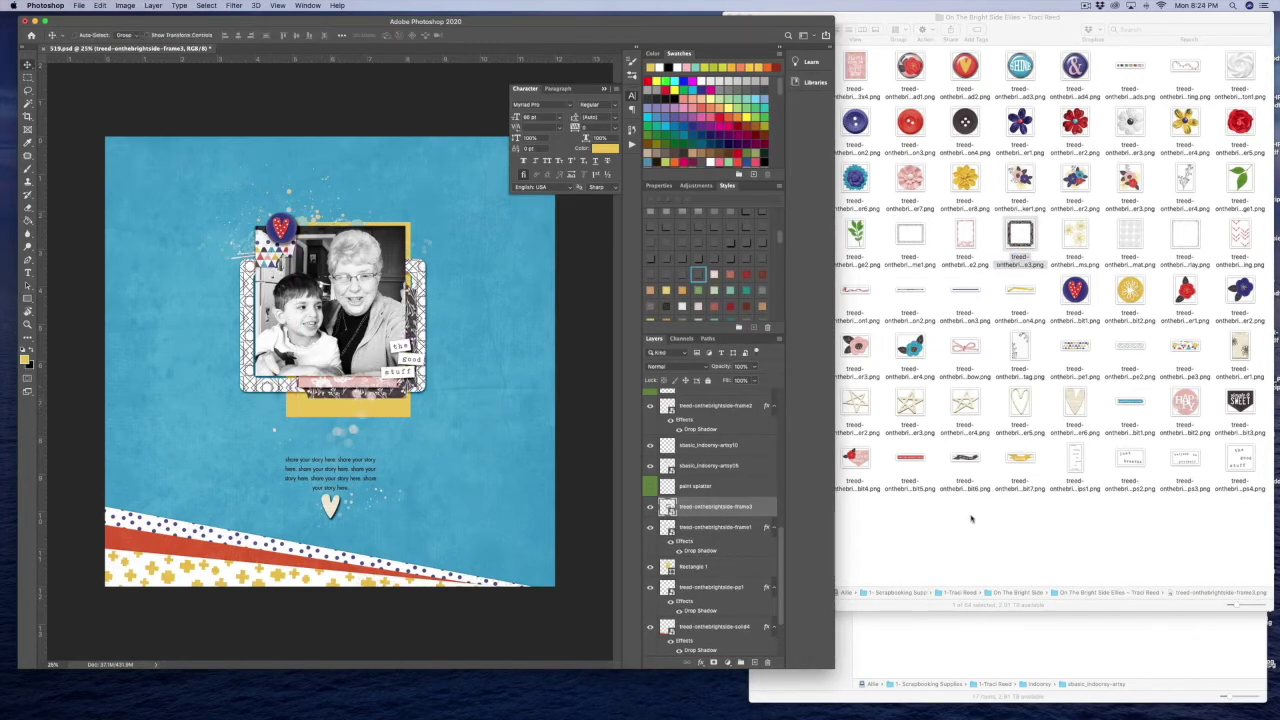
# Add a drop shadow style to the yellow rectangle, then duplicate it and make the copy wider and shorter around the photo
pyautogui.click(694, 566)
pyautogui.click(697, 275)
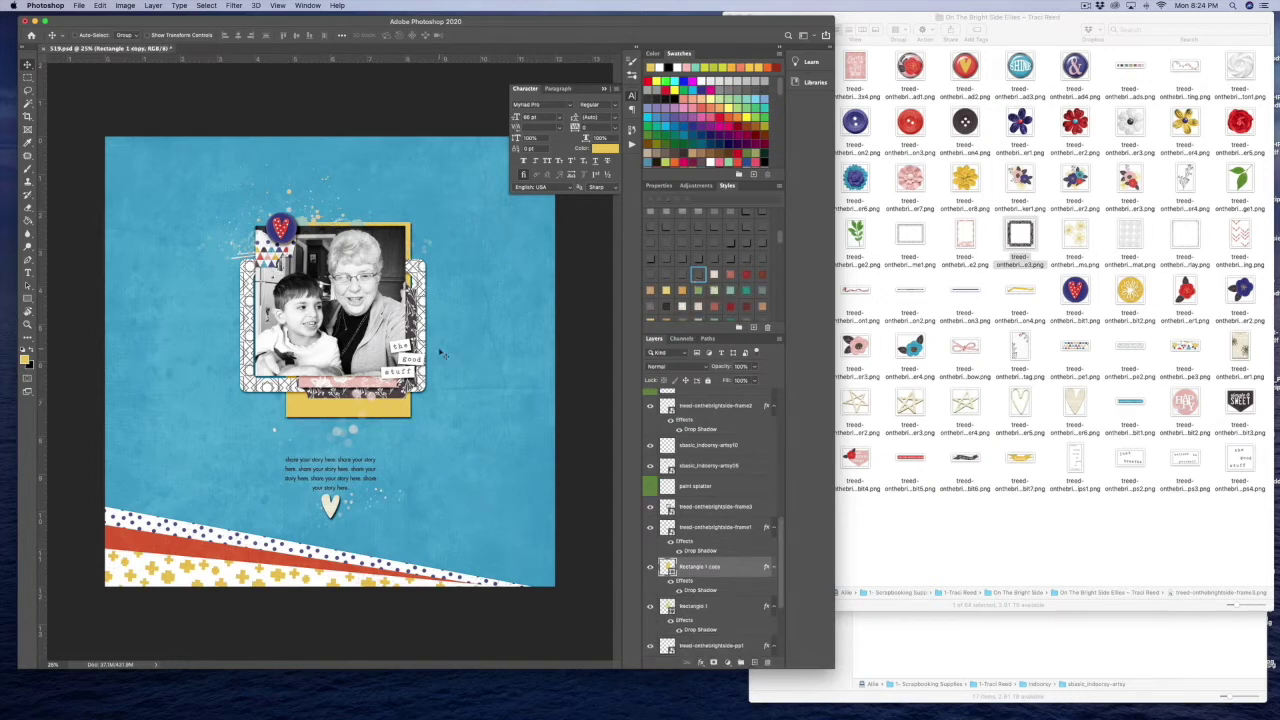
pyautogui.moveTo(392, 407); pyautogui.dragTo(352, 408)
pyautogui.press('super+t')
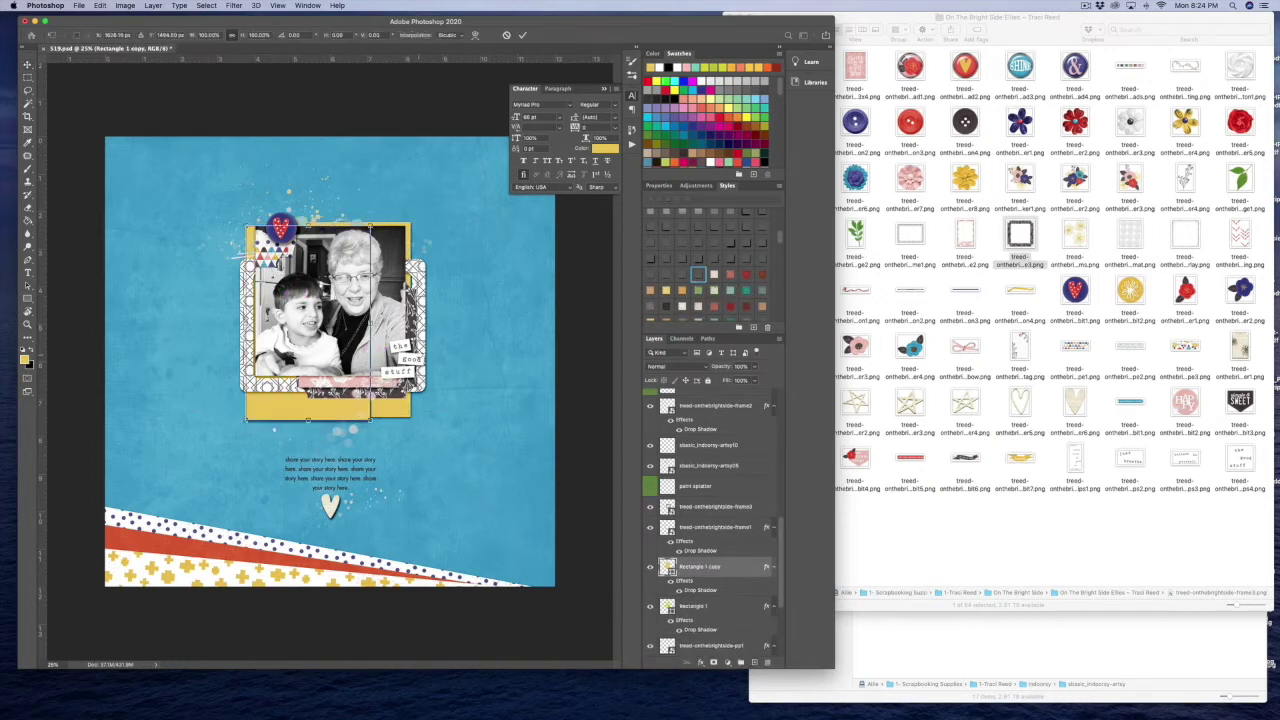
pyautogui.moveTo(374, 322); pyautogui.dragTo(416, 322)
pyautogui.moveTo(331, 420); pyautogui.dragTo(333, 408)
pyautogui.press('Return')
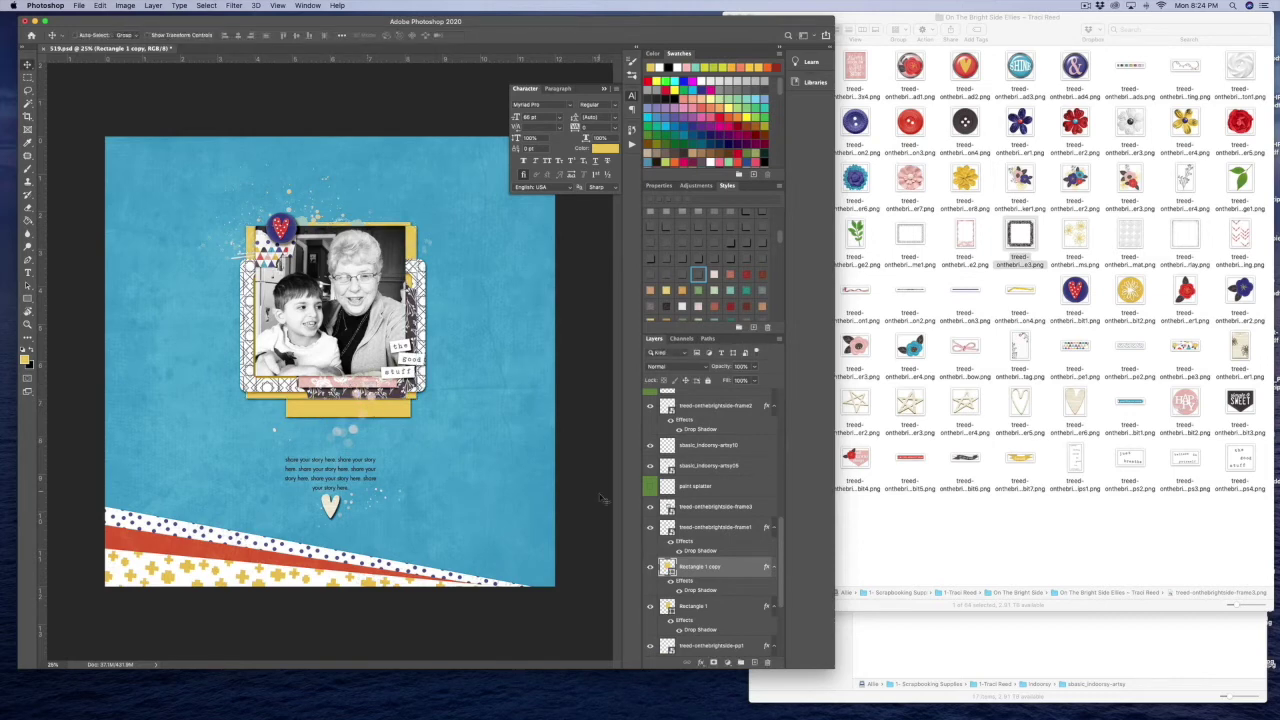
# Open the On The Bright Side Papers folder in Finder
pyautogui.click(849, 174)
pyautogui.press('super+grave')
pyautogui.press('super+grave')
pyautogui.doubleClick(1030, 593)
pyautogui.click(957, 68)
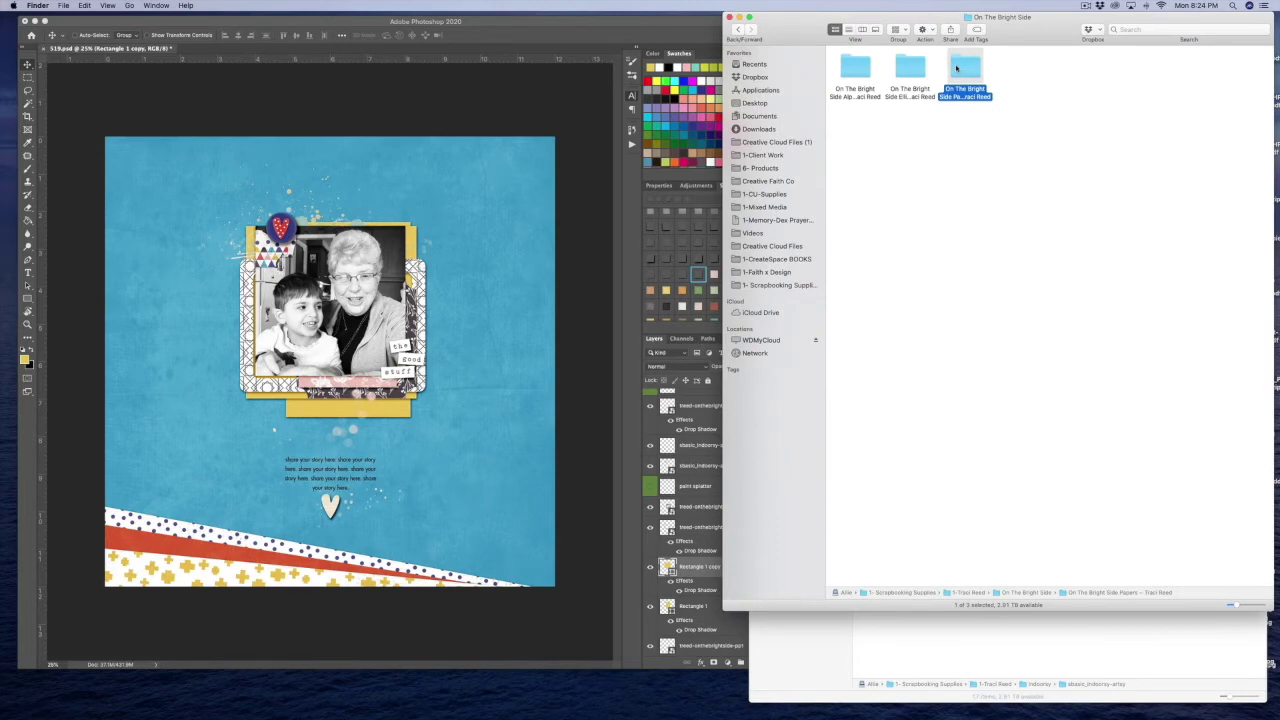
pyautogui.doubleClick(956, 68)
pyautogui.scroll(3, 1050, 300)
# Try the striped pp3 paper, scaled down over the photo area and clipped to the Rectangle 1 copy layer
pyautogui.moveTo(1130, 105); pyautogui.dragTo(330, 360)
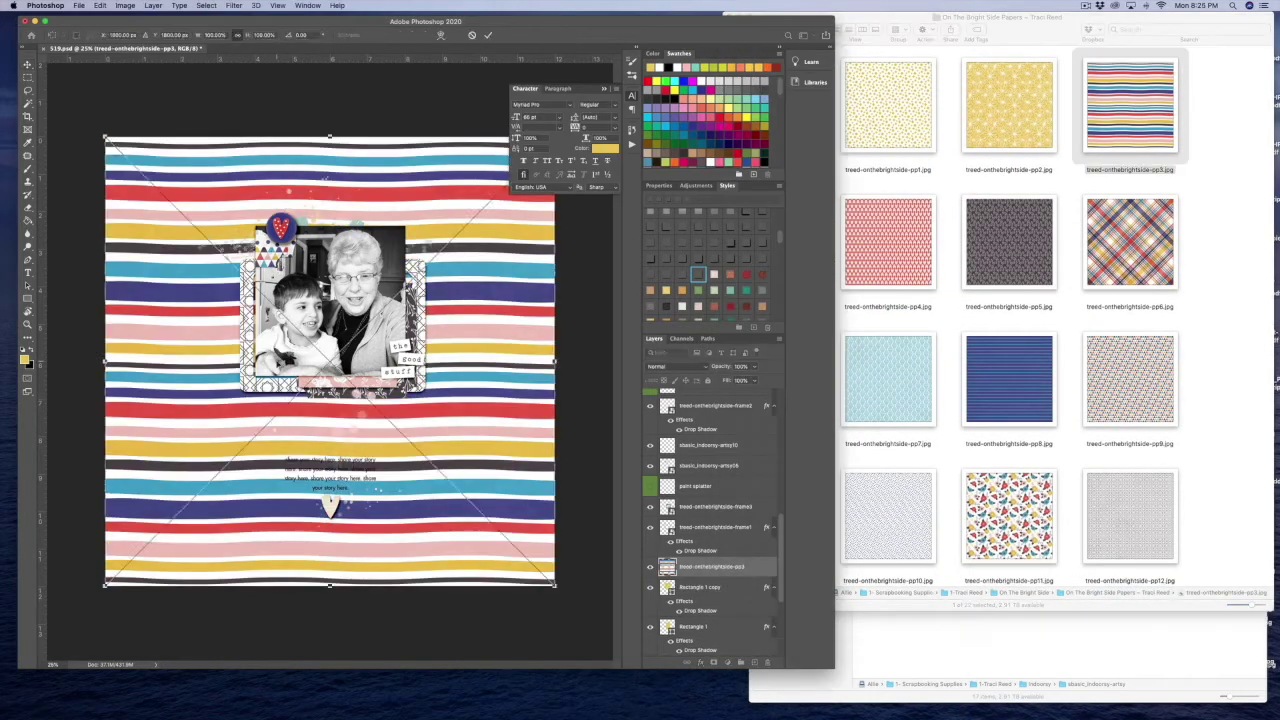
pyautogui.moveTo(105, 585); pyautogui.dragTo(215, 472)
pyautogui.moveTo(555, 475); pyautogui.dragTo(456, 423)
pyautogui.moveTo(480, 137); pyautogui.dragTo(450, 176)
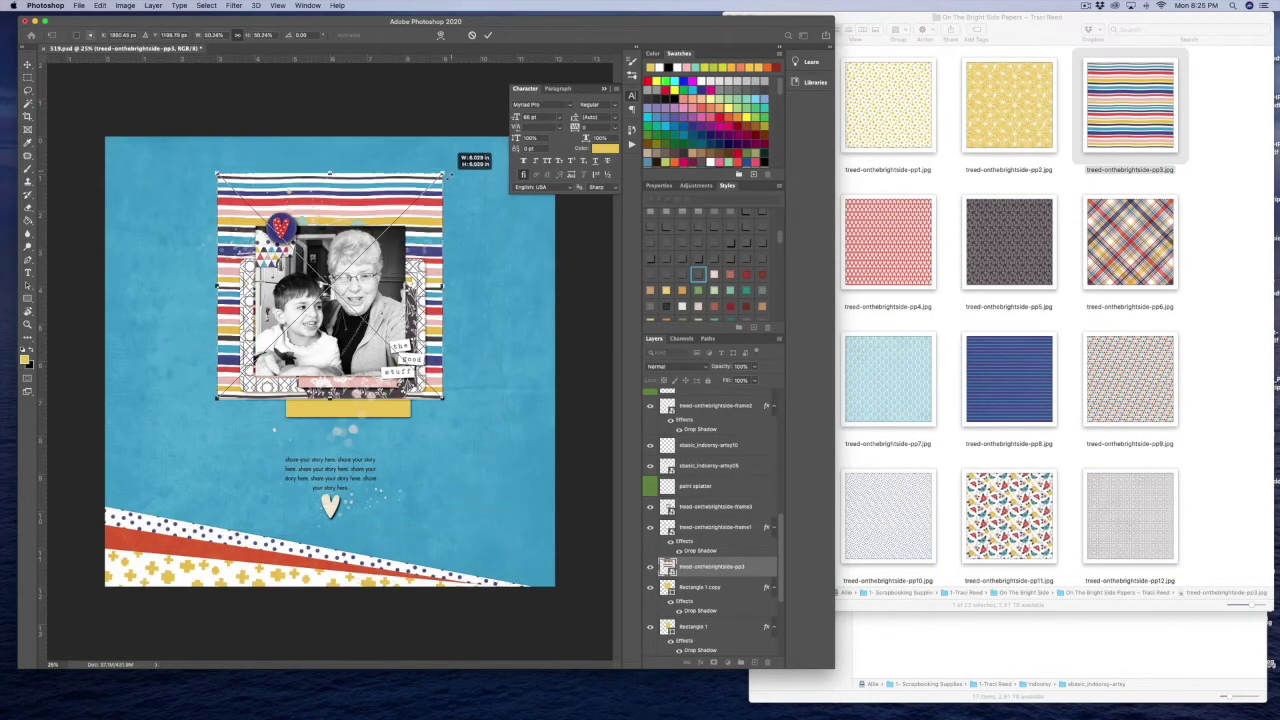
pyautogui.press('Return')
pyautogui.keyDown('alt'); pyautogui.click(726, 576); pyautogui.keyUp('alt')
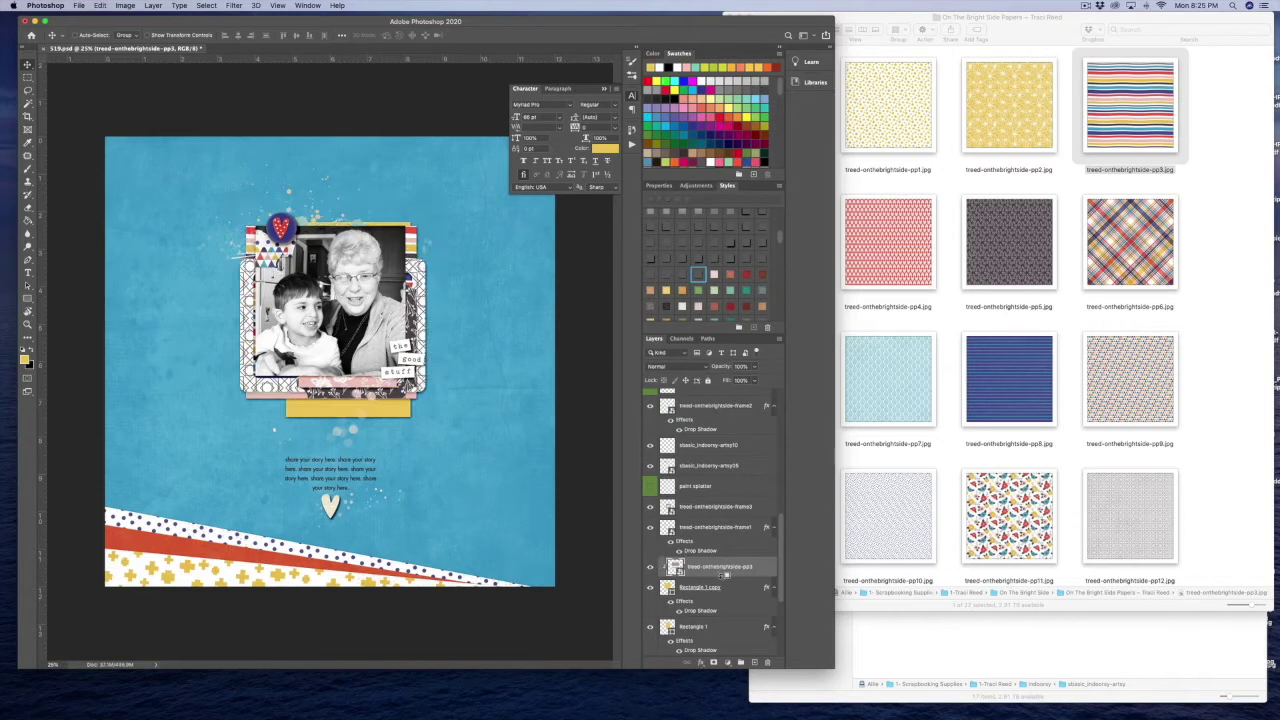
# Try rotating the clipped striped paper, then delete its layer
pyautogui.press('super+t')
pyautogui.moveTo(238, 188); pyautogui.dragTo(418, 420)
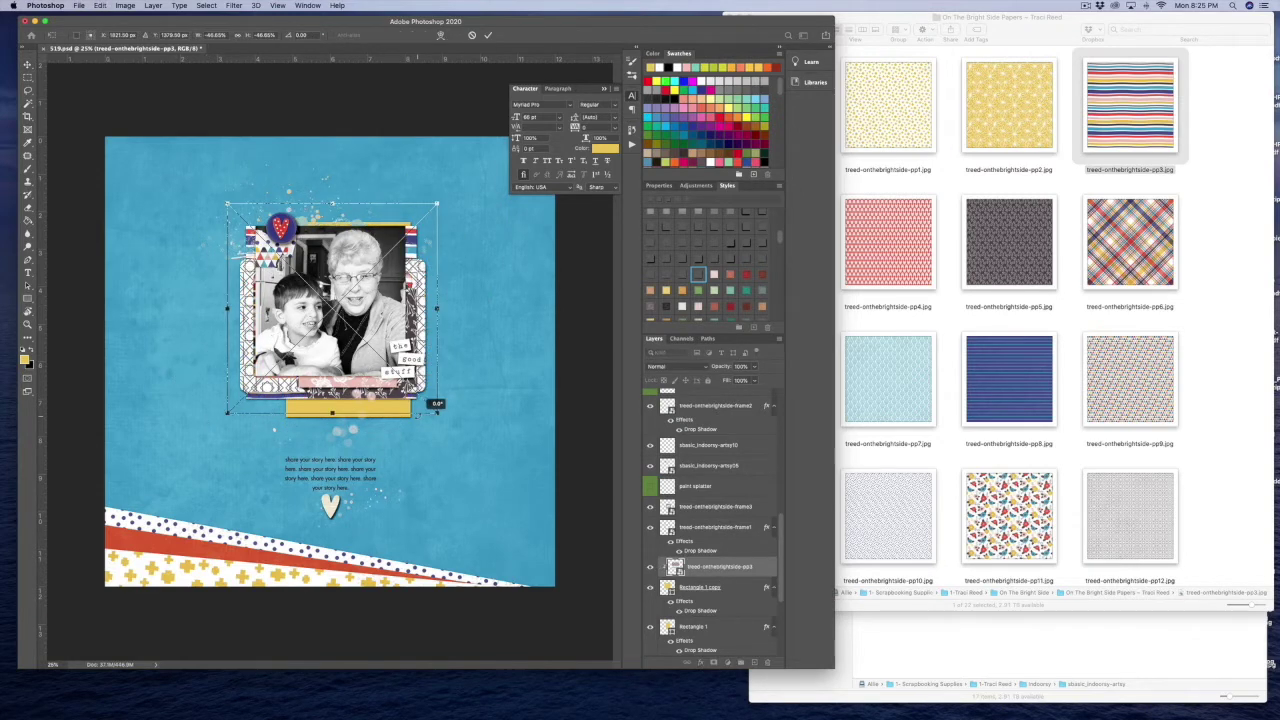
pyautogui.moveTo(417, 227); pyautogui.dragTo(415, 243)
pyautogui.press('Return')
pyautogui.press('Delete')
# Place the triangle-patterned pp9 paper, scale it down, and move it in the layer stack so it is clipped to Rectangle 1
pyautogui.click(1248, 348)
pyautogui.moveTo(1130, 381); pyautogui.dragTo(451, 310)
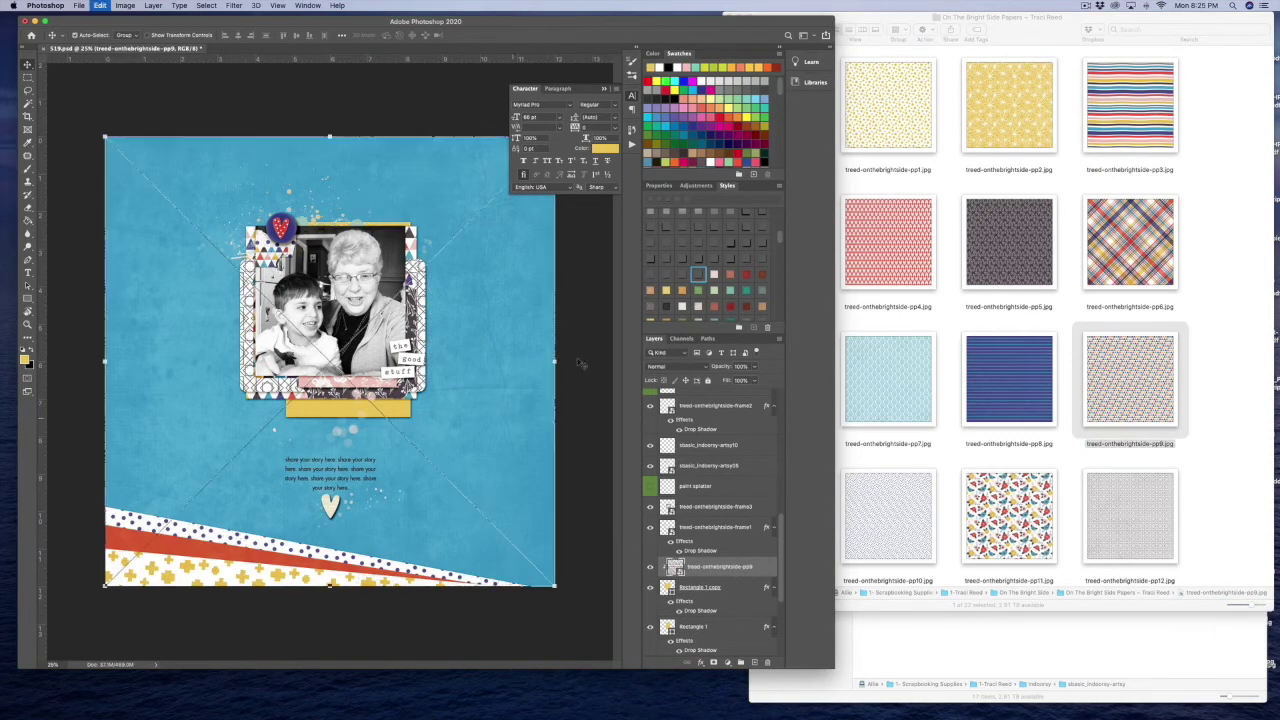
pyautogui.moveTo(140, 170); pyautogui.dragTo(175, 207)
pyautogui.moveTo(555, 587); pyautogui.dragTo(420, 449)
pyautogui.moveTo(174, 449); pyautogui.dragTo(249, 403)
pyautogui.press('Return')
pyautogui.moveTo(738, 566); pyautogui.dragTo(750, 619)
pyautogui.click(703, 571)
# Try to place the pp10 paper and clip it to the Rectangle 1 copy layer
pyautogui.scroll(-5, 880, 320)
pyautogui.click(858, 304)
pyautogui.moveTo(858, 304); pyautogui.dragTo(520, 400)
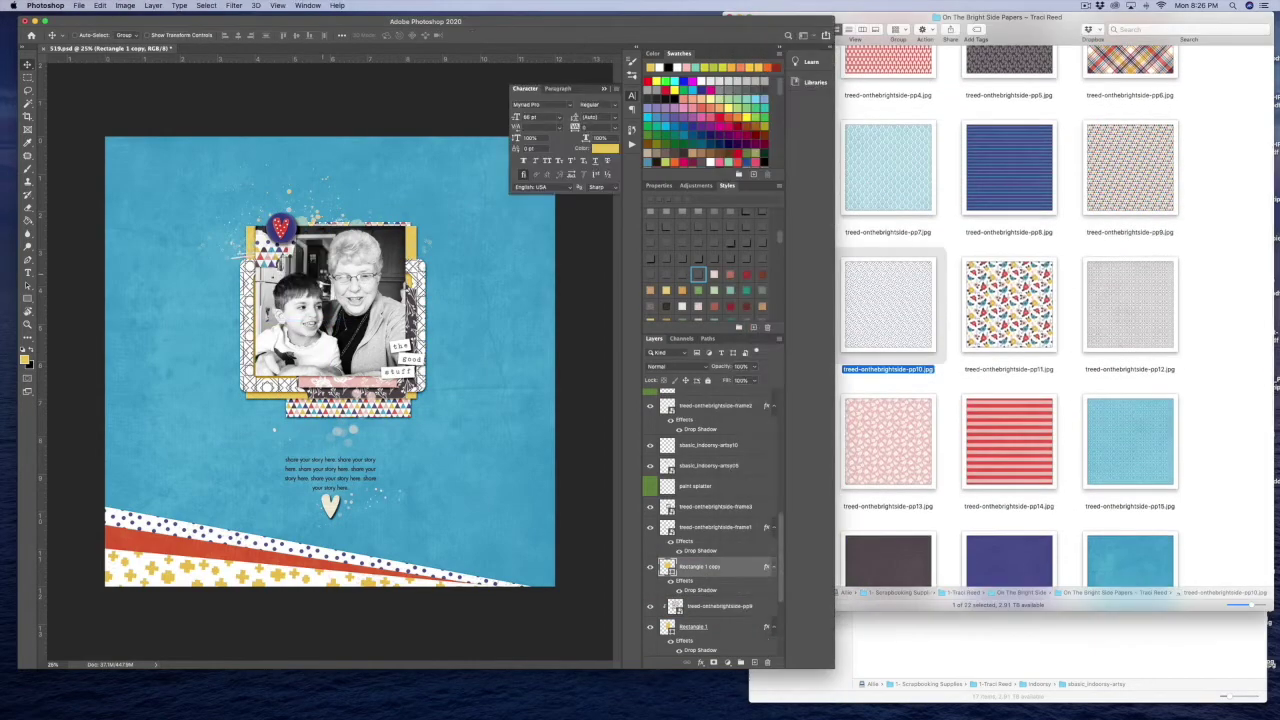
pyautogui.press('Return')
pyautogui.keyDown('alt'); pyautogui.click(703, 576); pyautogui.keyUp('alt')
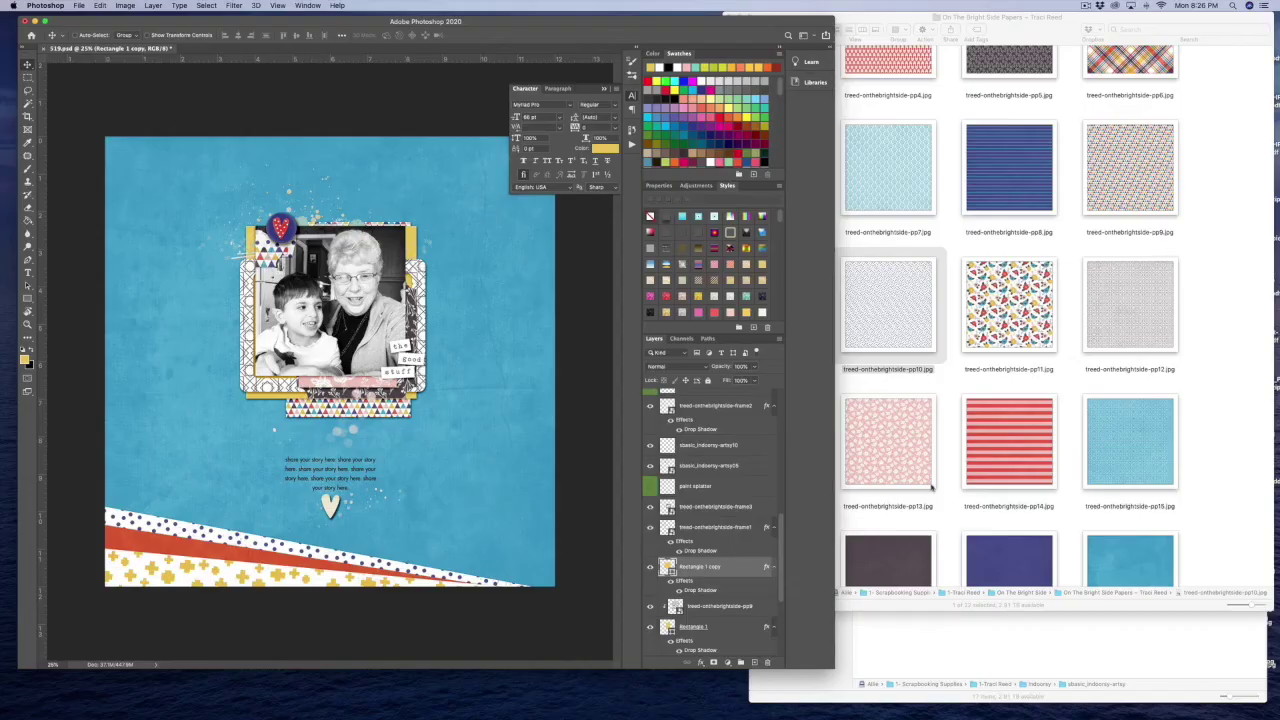
# Place the yellow pp2 paper above Rectangle 1 copy, clipped to that shape
pyautogui.scroll(3, 1009, 355)
pyautogui.click(1009, 355)
pyautogui.moveTo(1009, 355)
pyautogui.mouseDown()
pyautogui.moveTo(8, 290)
pyautogui.moveTo(1006, 340)
pyautogui.mouseUp()
pyautogui.moveTo(1009, 82); pyautogui.dragTo(254, 411)
pyautogui.press('Return')
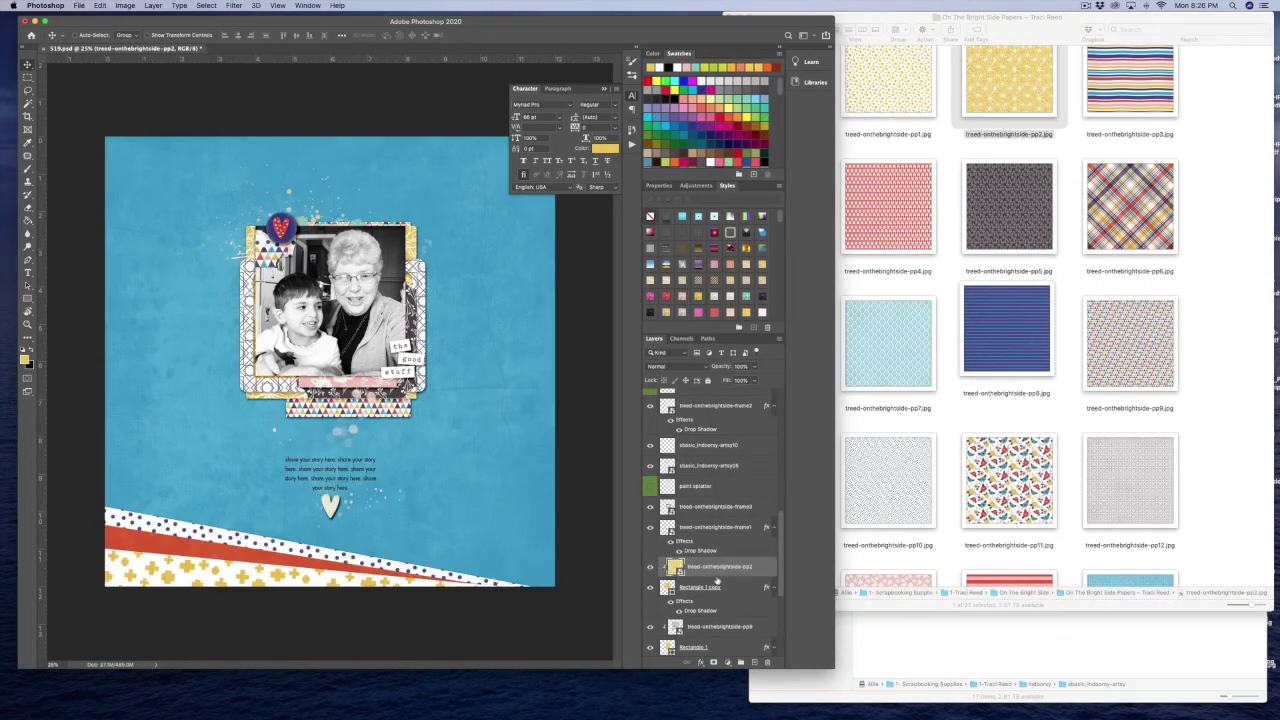
# Add a new layer at the top of the layer stack and open the kit's Yellow alpha folder in Finder
pyautogui.press('super+plus')
pyautogui.press('super+minus')
pyautogui.press('super+minus')
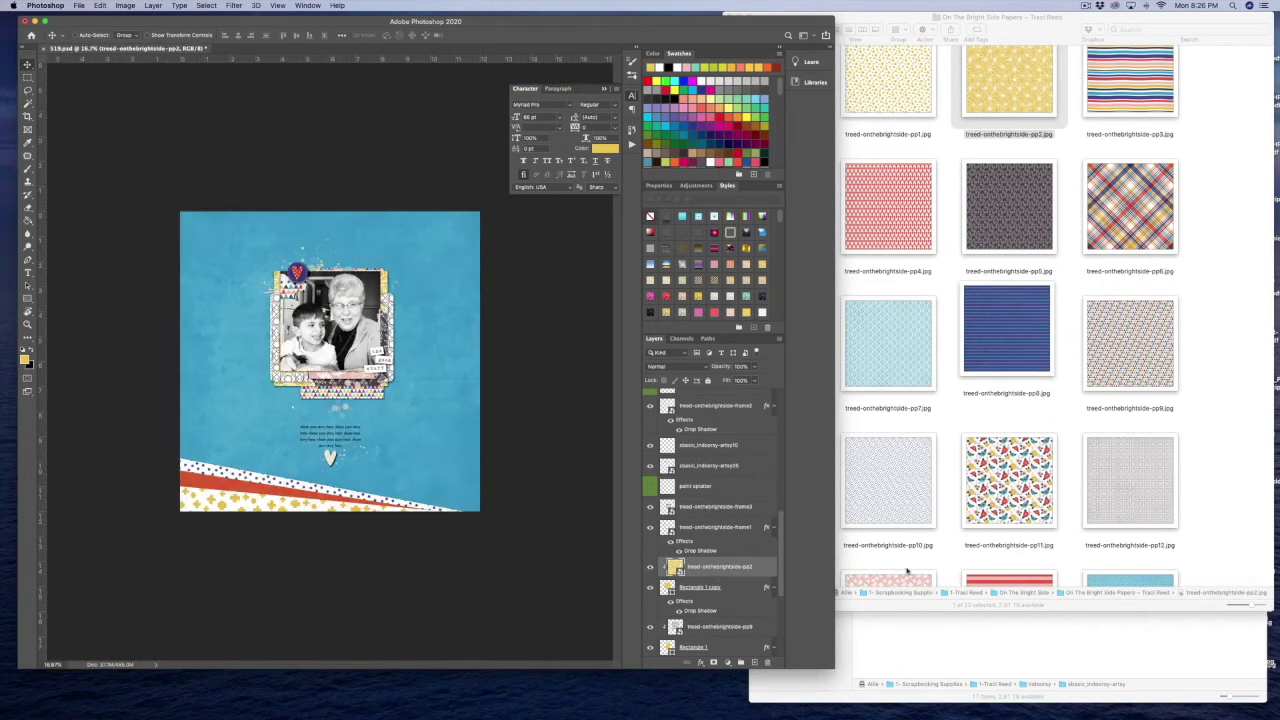
pyautogui.hotkey('alt', '.')
pyautogui.click(754, 663)
pyautogui.click(842, 280)
pyautogui.click(737, 30)
pyautogui.doubleClick(856, 66)
pyautogui.doubleClick(1132, 68)
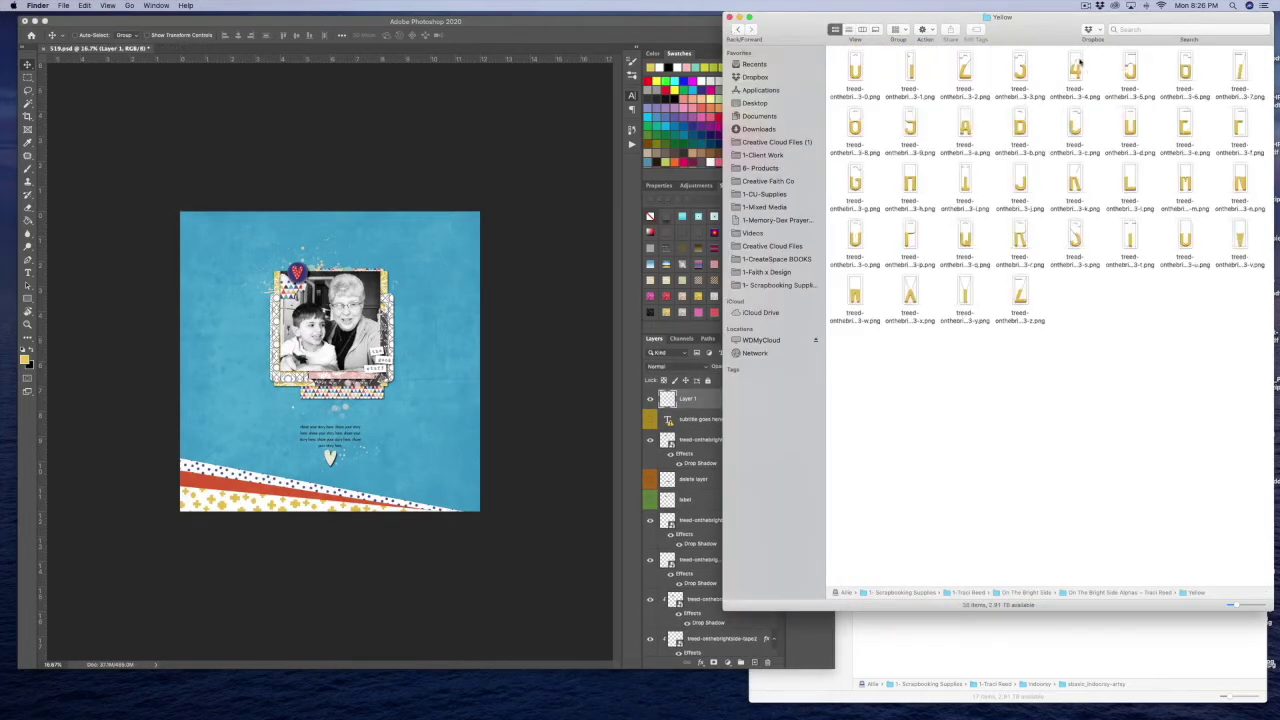
# Place the yellow W and E letters on the page and group their layers as We
pyautogui.click(855, 300)
pyautogui.keyDown('super'); pyautogui.click(1184, 128); pyautogui.keyUp('super')
pyautogui.moveTo(1184, 128); pyautogui.dragTo(250, 390)
pyautogui.keyDown('shift'); pyautogui.click(722, 420); pyautogui.keyUp('shift')
pyautogui.moveTo(722, 420); pyautogui.dragTo(741, 662)
pyautogui.doubleClick(687, 395)
pyautogui.write('W')
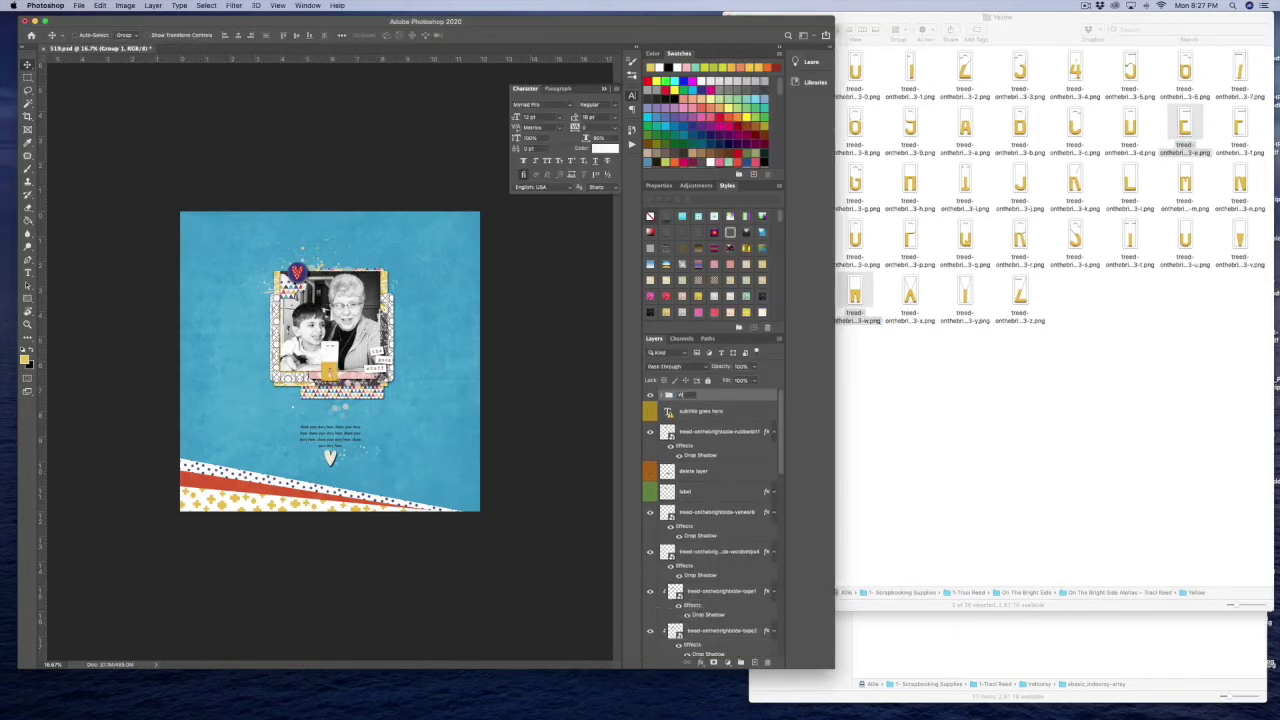
# Move the We letters to just below the photo and apply a drop shadow style to the group
pyautogui.moveTo(229, 371); pyautogui.dragTo(188, 440)
pyautogui.scroll(-10, 712, 222)
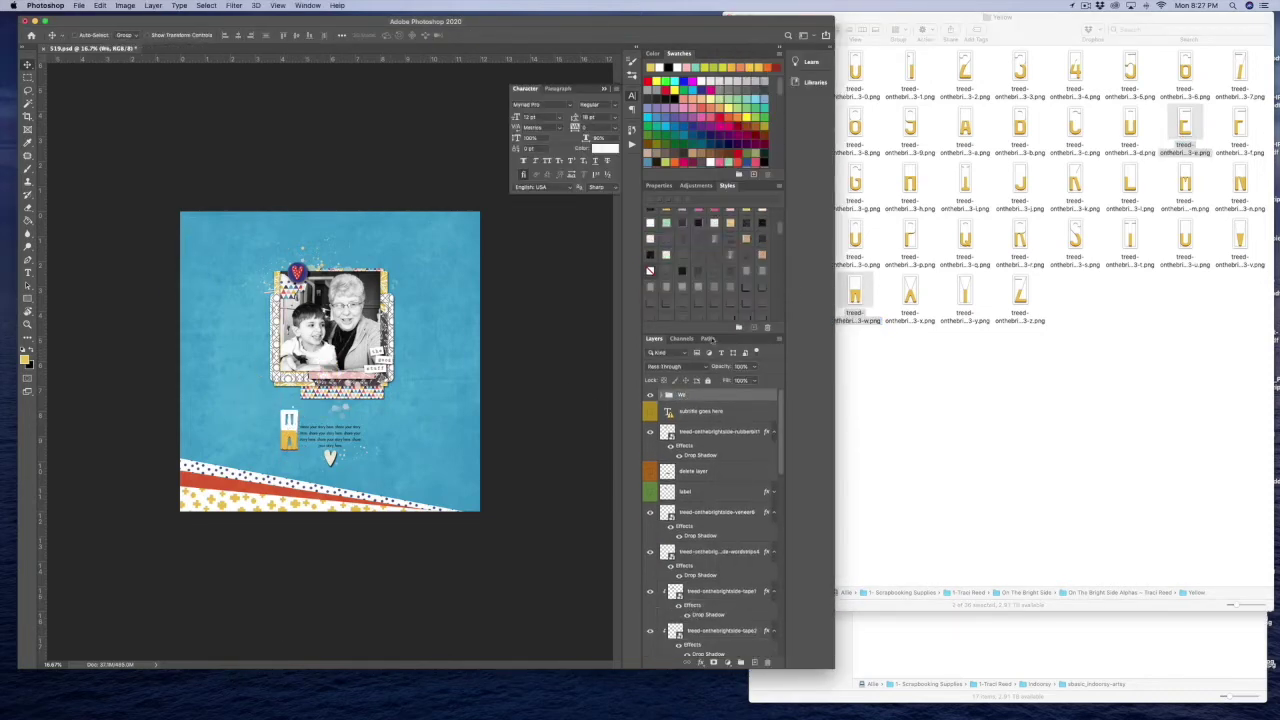
pyautogui.click(698, 255)
# Arrange the yellow W and E side by side with tight spacing, aligned along their bottoms
pyautogui.press('super+equal')
pyautogui.press('super+equal')
pyautogui.press('super+equal')
pyautogui.scroll(-5, 217, 373)
pyautogui.moveTo(216, 373); pyautogui.dragTo(176, 325)
pyautogui.click(661, 395)
pyautogui.click(720, 430)
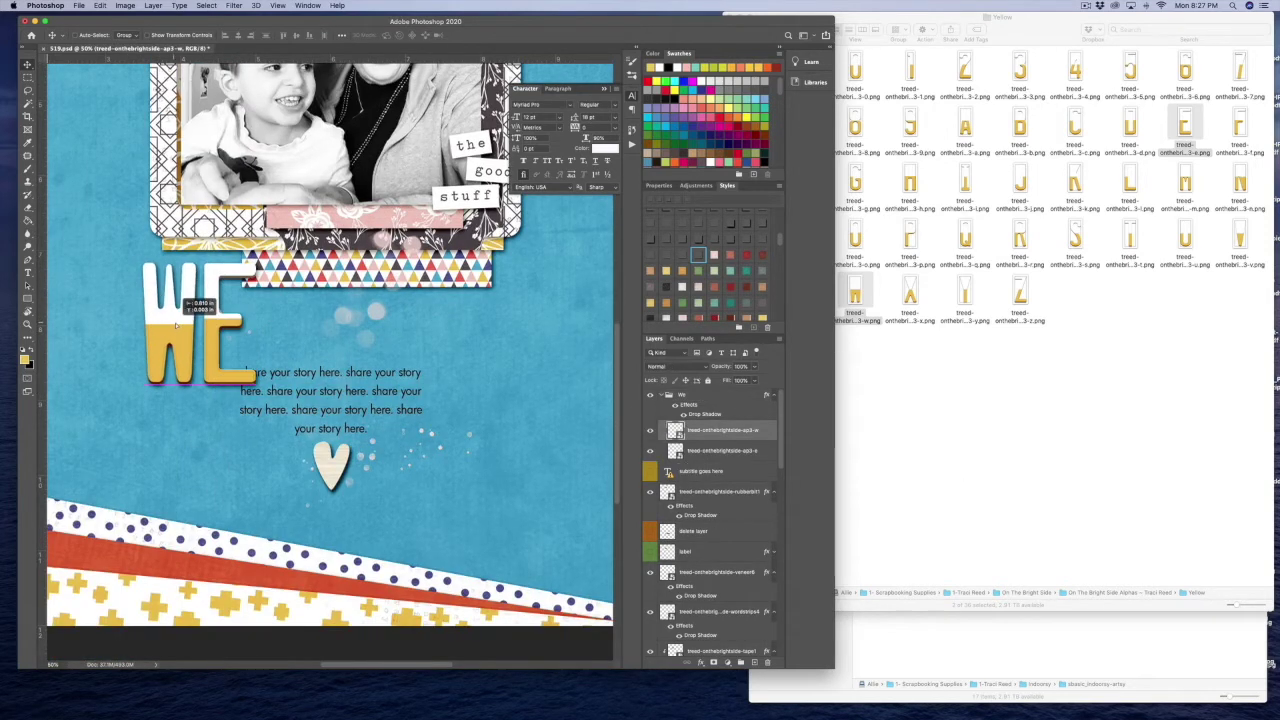
pyautogui.scroll(-3, 177, 328)
# Open the kit's Red alpha folder in Finder
pyautogui.click(939, 418)
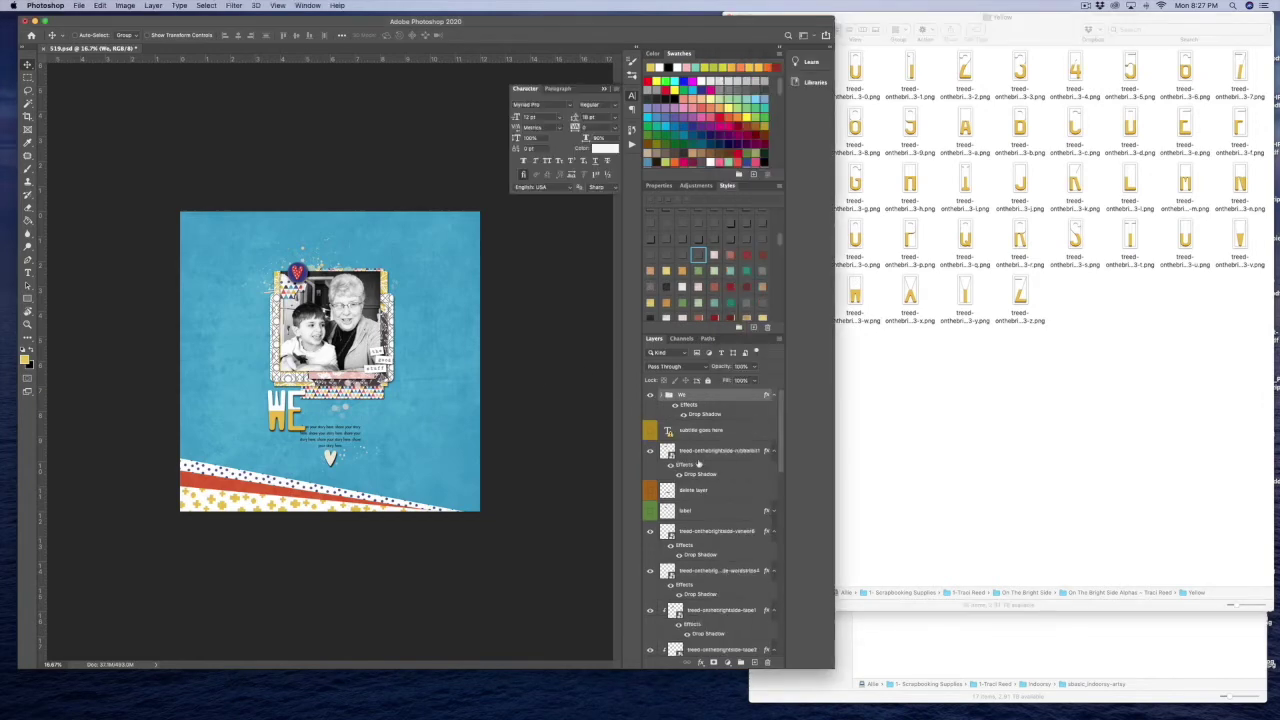
pyautogui.click(738, 30)
pyautogui.click(738, 30)
pyautogui.doubleClick(963, 63)
pyautogui.click(738, 30)
pyautogui.doubleClick(1022, 63)
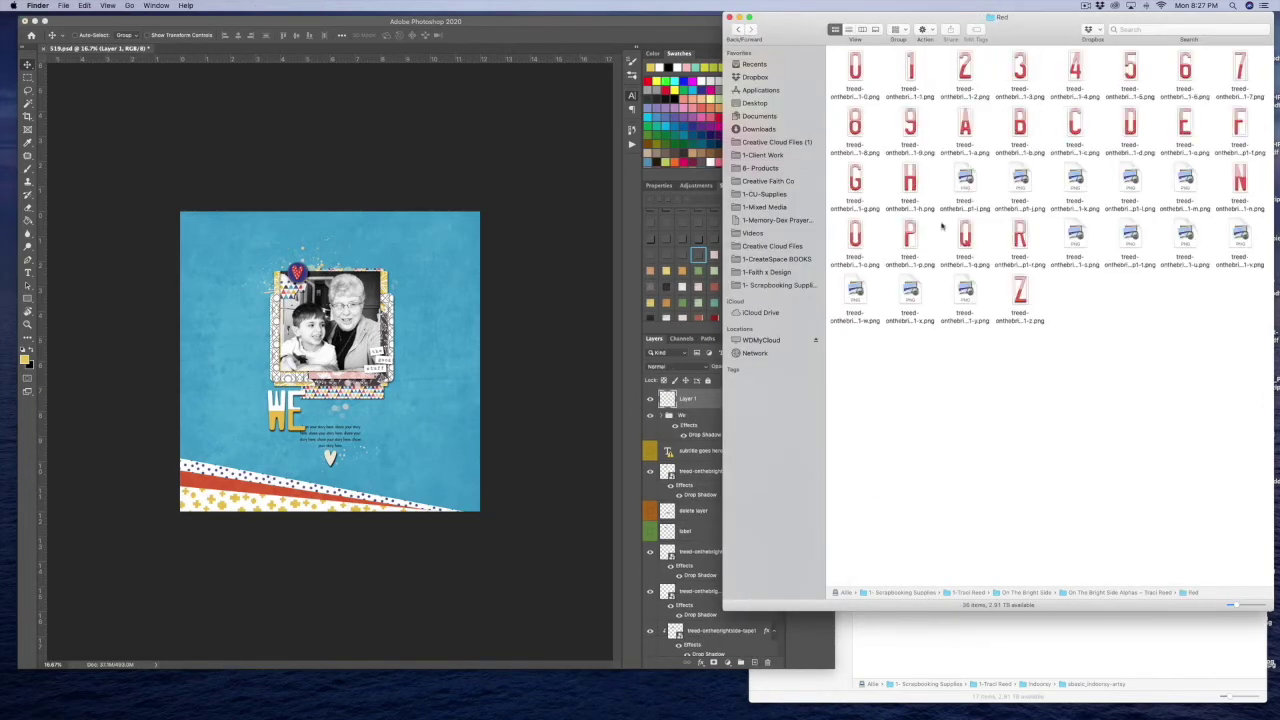
# Place the red G letter on the page beside the WE letters
pyautogui.moveTo(855, 180); pyautogui.dragTo(320, 395)
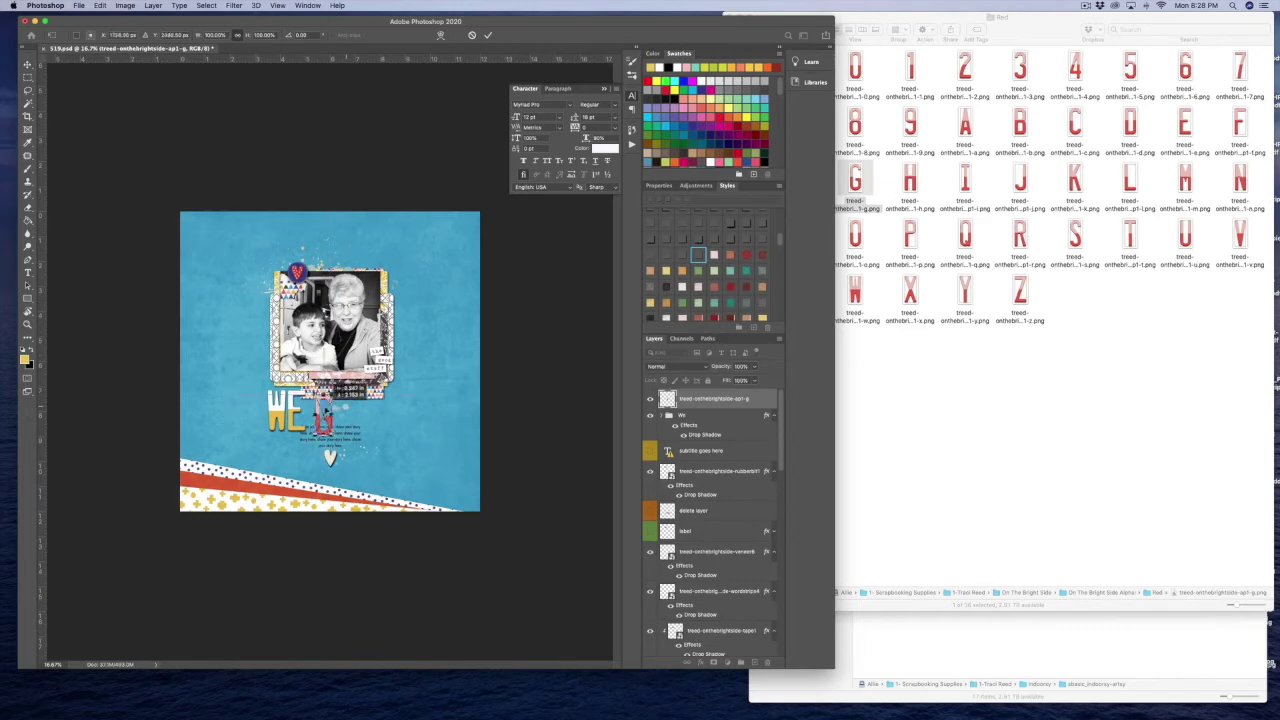
pyautogui.press('super+plus')
pyautogui.press('super+plus')
pyautogui.press('super+plus')
pyautogui.press('super+plus')
pyautogui.press('Return')
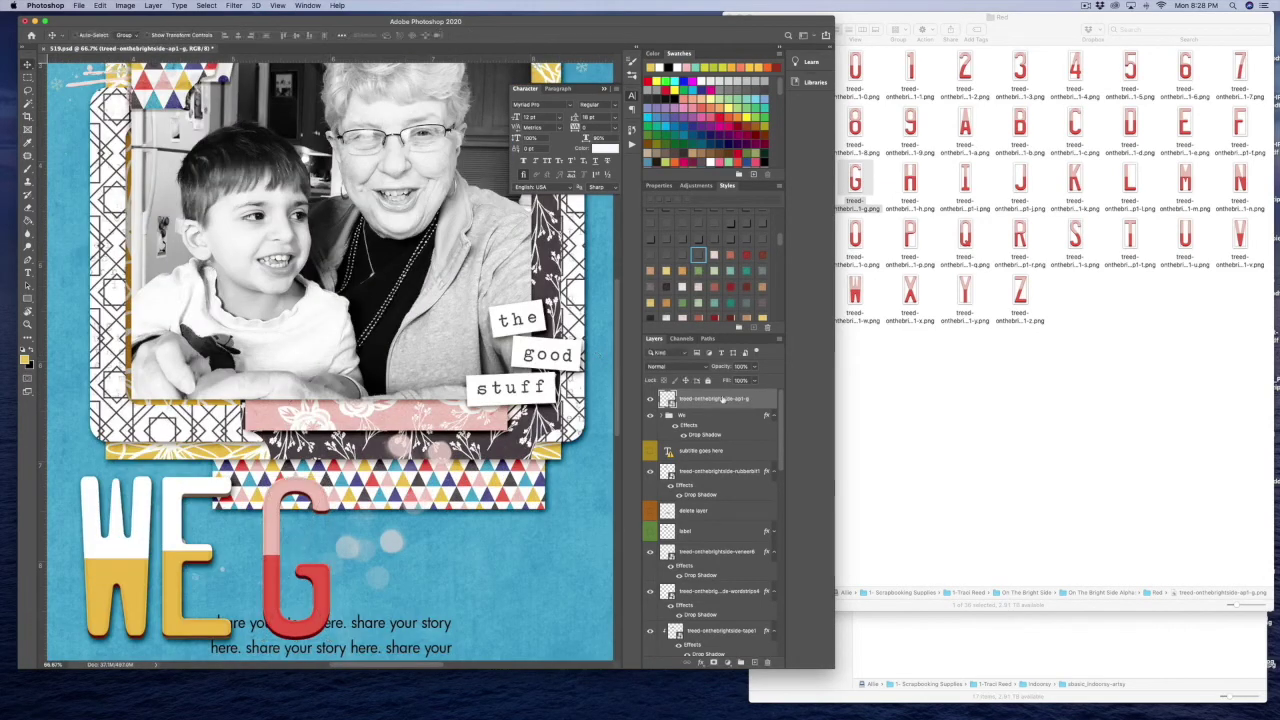
# Duplicate the red G beside the original, rasterize both letter layers and group them as GG
pyautogui.press('super+j')
pyautogui.moveTo(296, 576); pyautogui.dragTo(363, 578)
pyautogui.keyDown('shift'); pyautogui.click(685, 421); pyautogui.keyUp('shift')
pyautogui.rightClick(743, 401)
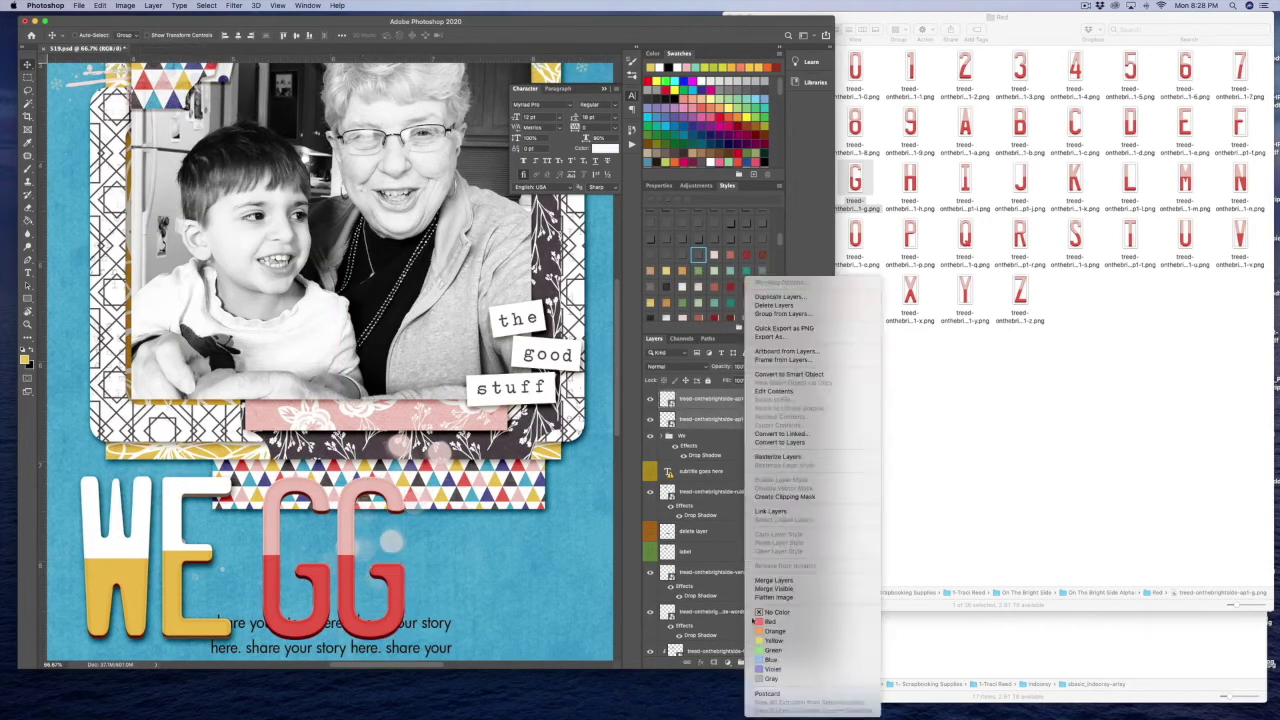
pyautogui.click(775, 457)
pyautogui.press('super+g')
pyautogui.doubleClick(686, 394)
# Move GG farther from WE, combine both word groups into one group named Alphas, and apply a drop shadow style
pyautogui.press('super+minus')
pyautogui.press('super+minus')
pyautogui.press('super+minus')
pyautogui.moveTo(328, 420); pyautogui.dragTo(388, 418)
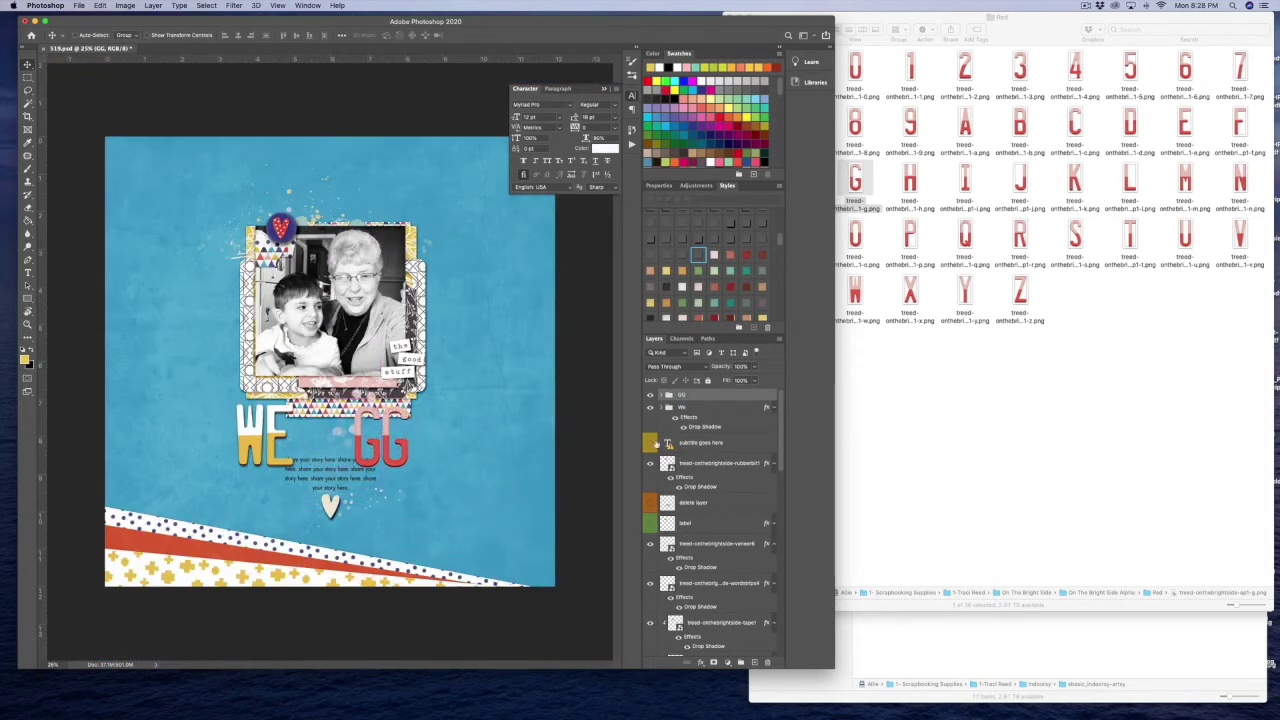
pyautogui.moveTo(727, 408); pyautogui.dragTo(741, 663)
pyautogui.click(698, 255)
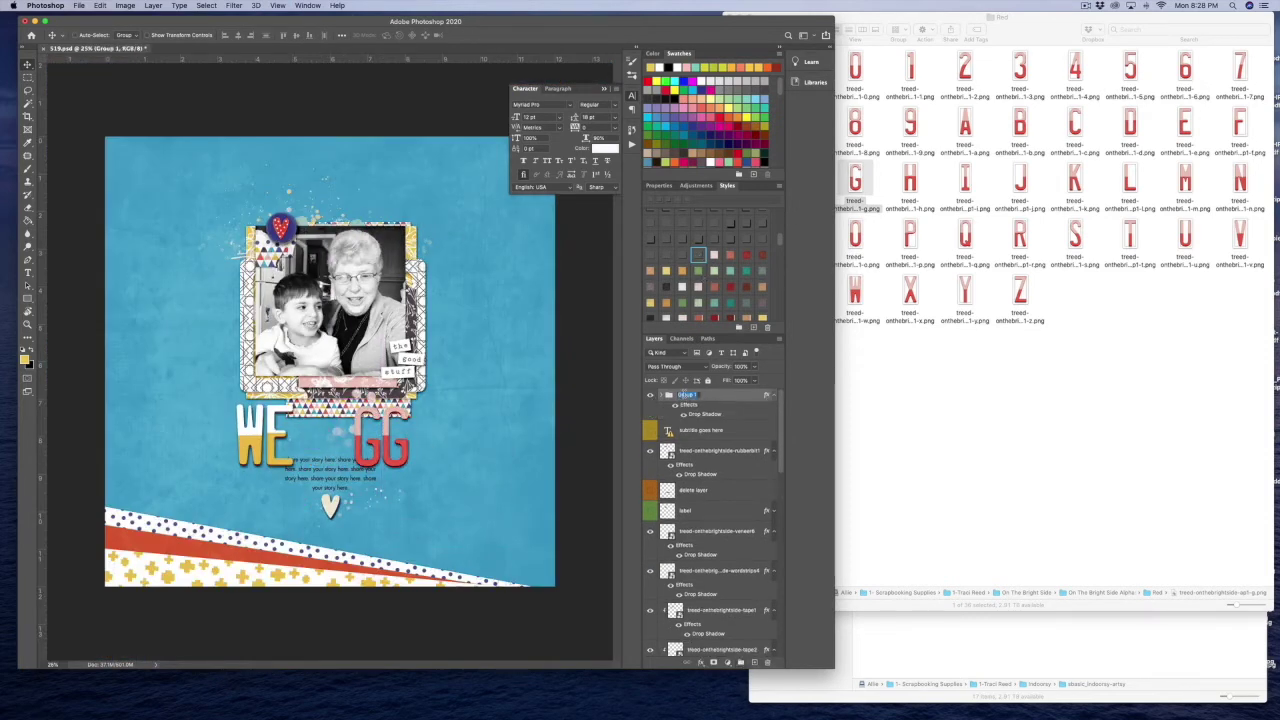
# Scale the Alphas title group down to about 73% and center it between the photo cluster and the journaling
pyautogui.press('super+t')
pyautogui.moveTo(409, 405); pyautogui.dragTo(363, 421)
pyautogui.moveTo(359, 426); pyautogui.dragTo(395, 412)
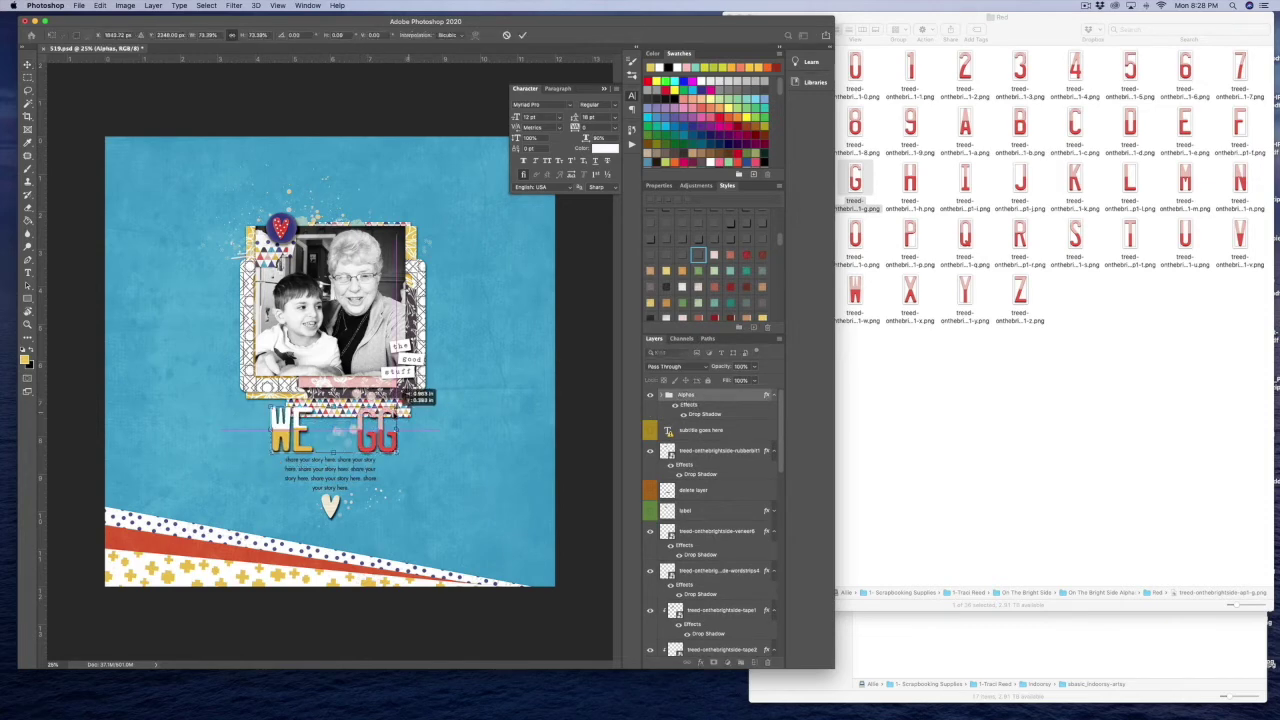
pyautogui.press('Left')
pyautogui.press('Left')
pyautogui.press('Left')
pyautogui.press('Left')
pyautogui.press('Return')
pyautogui.press('super+plus')
pyautogui.press('super+plus')
pyautogui.press('super+plus')
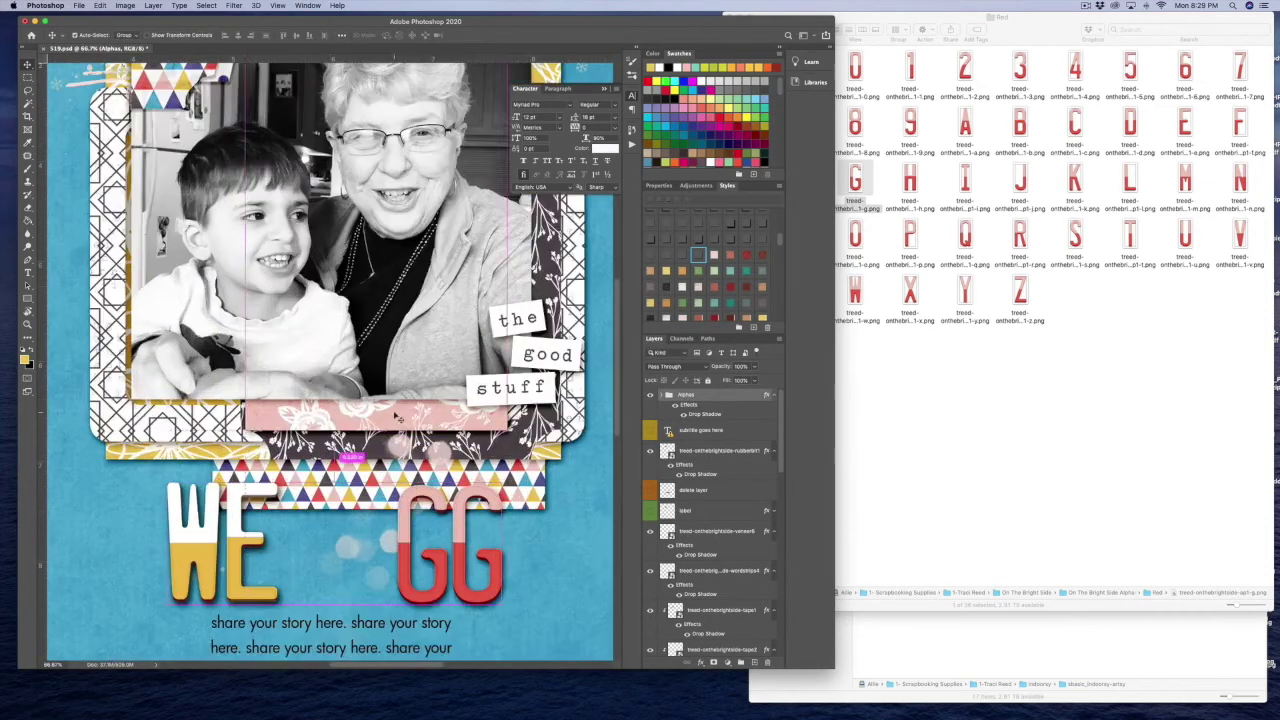
# Switch to Finder and open the On The Bright Side Ellies folder
pyautogui.click(1007, 430)
pyautogui.click(738, 30)
pyautogui.click(738, 30)
pyautogui.doubleClick(914, 70)
pyautogui.press('super+Down')
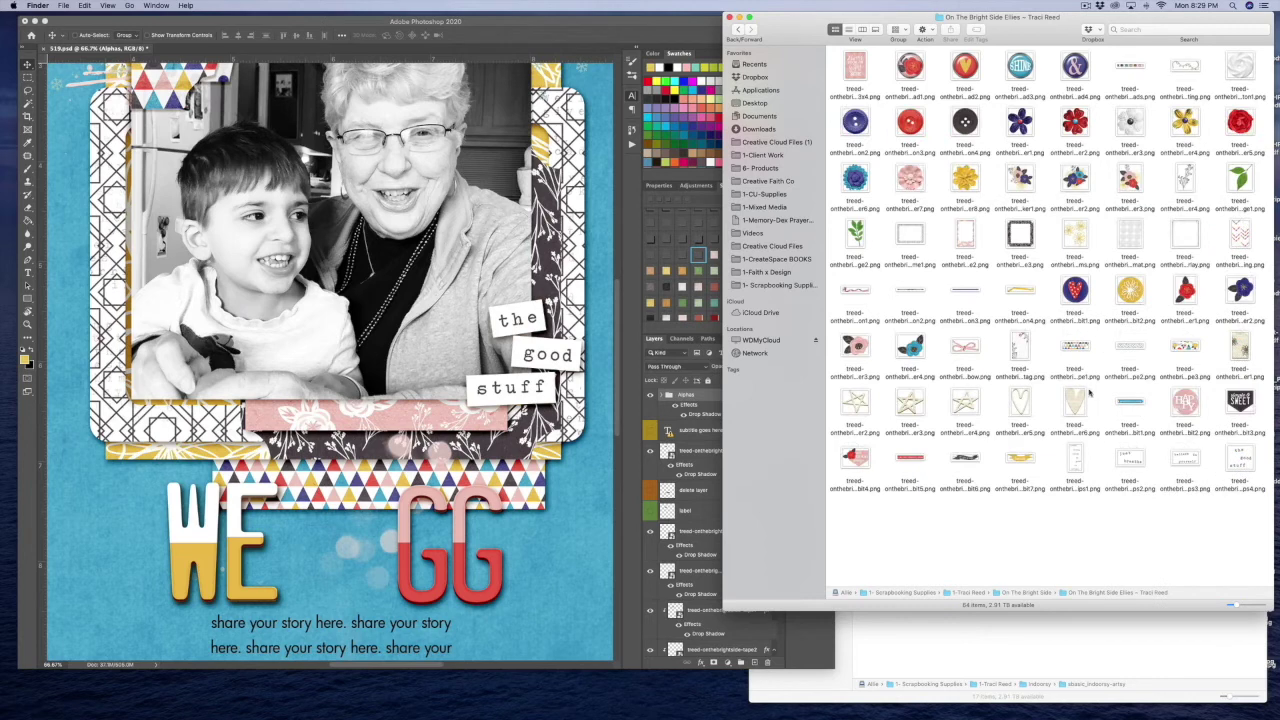
# Place the red heart brad2 between WE and GG in the title and give it a drop shadow style
pyautogui.moveTo(958, 76); pyautogui.dragTo(296, 540)
pyautogui.moveTo(315, 391); pyautogui.dragTo(318, 573)
pyautogui.press('super+minus')
pyautogui.press('super+minus')
pyautogui.press('Return')
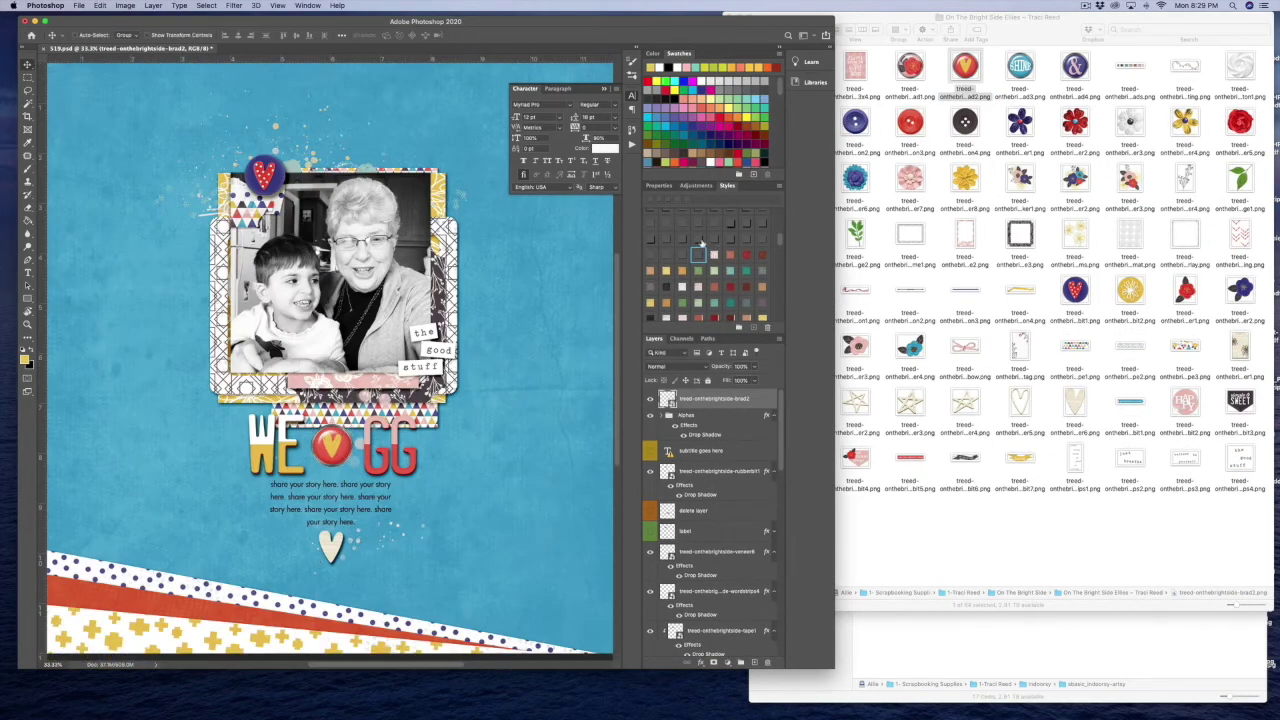
pyautogui.click(711, 241)
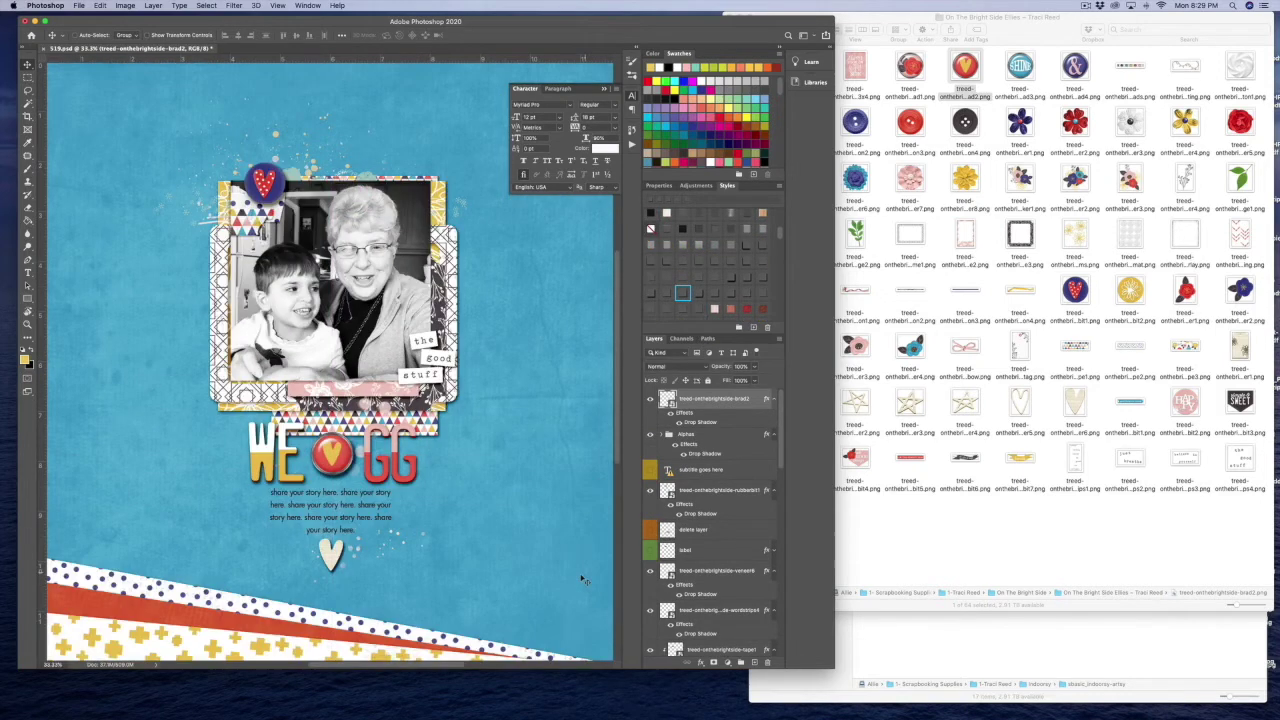
# Replace the placeholder journaling with a story about the boy's relationship with GG, his great grandma
pyautogui.press('t')
pyautogui.click(352, 508)
pyautogui.press('Return')
pyautogui.press('super+a')
pyautogui.press('BackSpace')
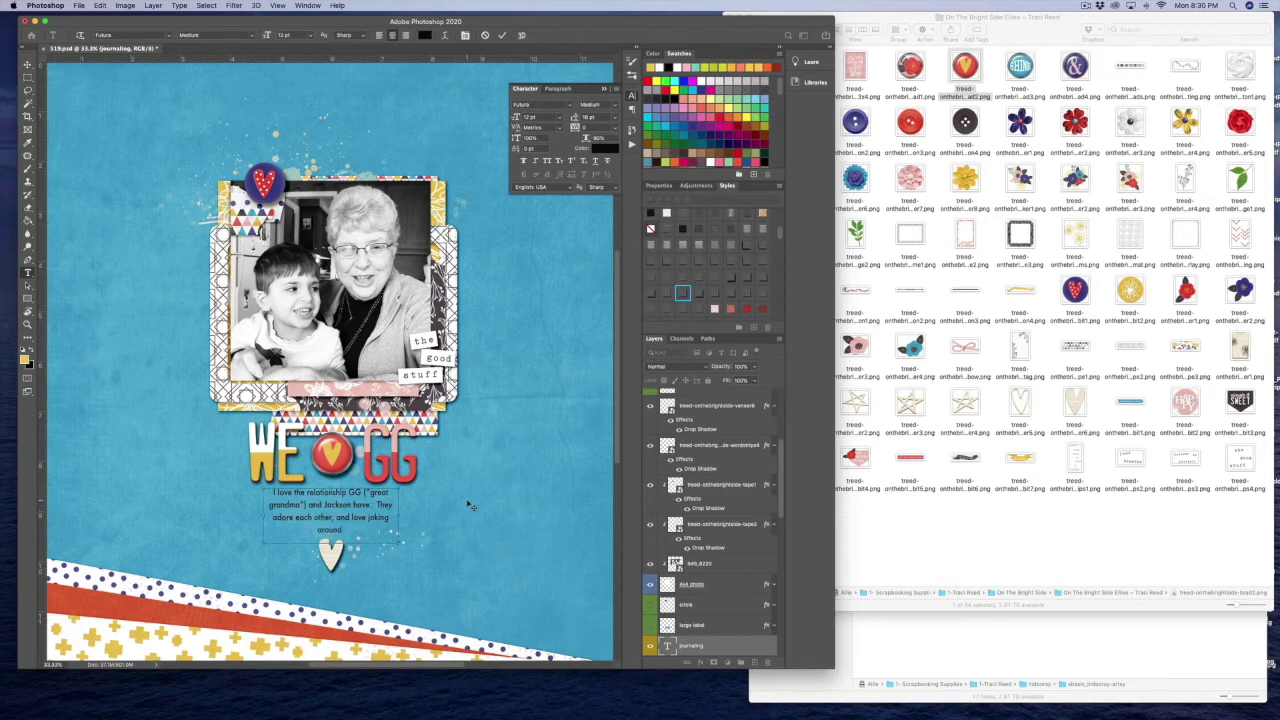
# Set the journaling text to 11 pt with Auto leading and continue the story about stealing GG's yogurt and "girl cookies"
pyautogui.press('super+a')
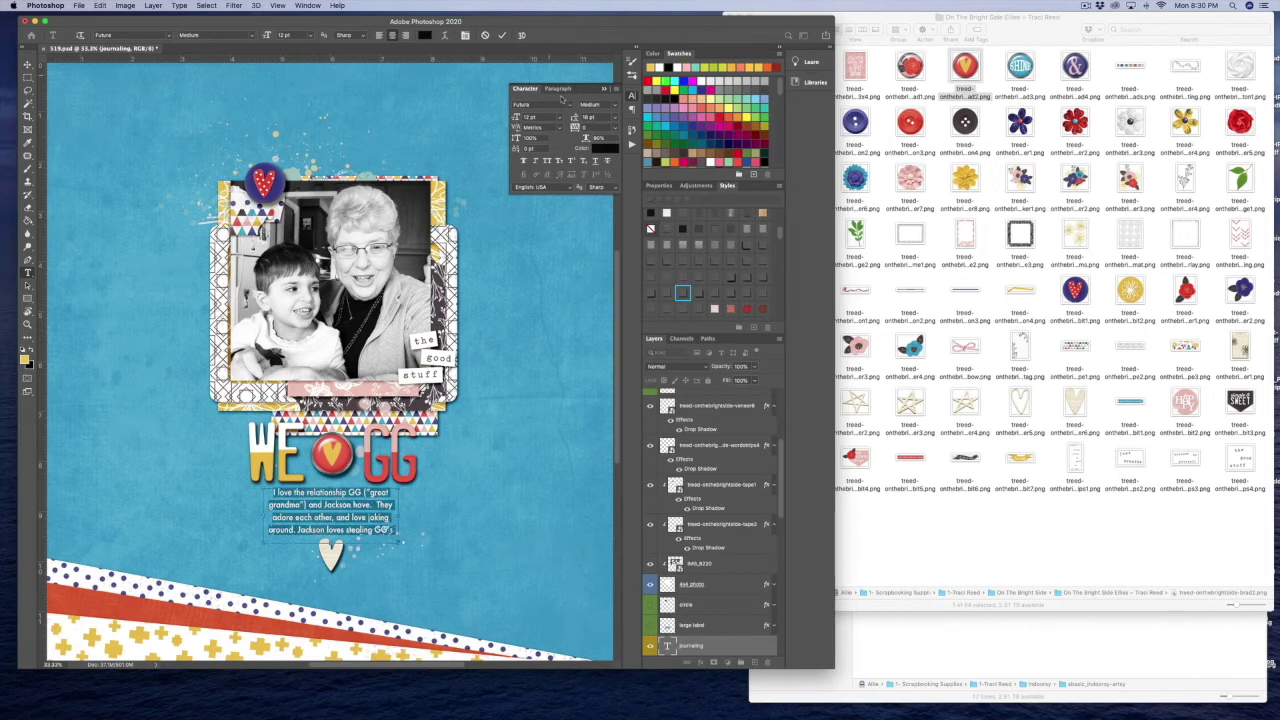
pyautogui.press('Down')
pyautogui.click(615, 117)
pyautogui.click(599, 123)
pyautogui.click(551, 524)
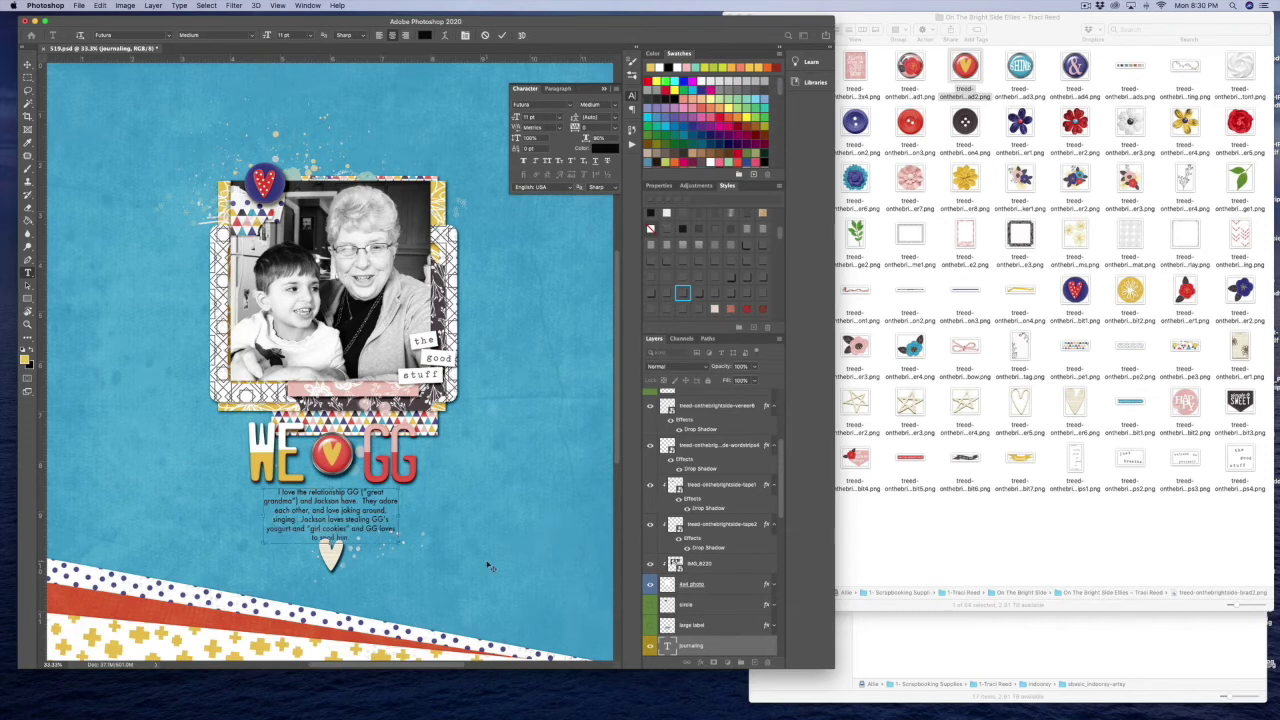
# Widen the journaling text box on both sides to fit the story under the title
pyautogui.moveTo(400, 516); pyautogui.dragTo(418, 514)
pyautogui.moveTo(261, 518); pyautogui.dragTo(247, 516)
pyautogui.click(27, 65)
# Lower the journaling layer's opacity to 72% and move it up the layer stack
pyautogui.press('super+plus')
pyautogui.press('super+plus')
pyautogui.press('super+plus')
pyautogui.scroll(-1, 369, 400)
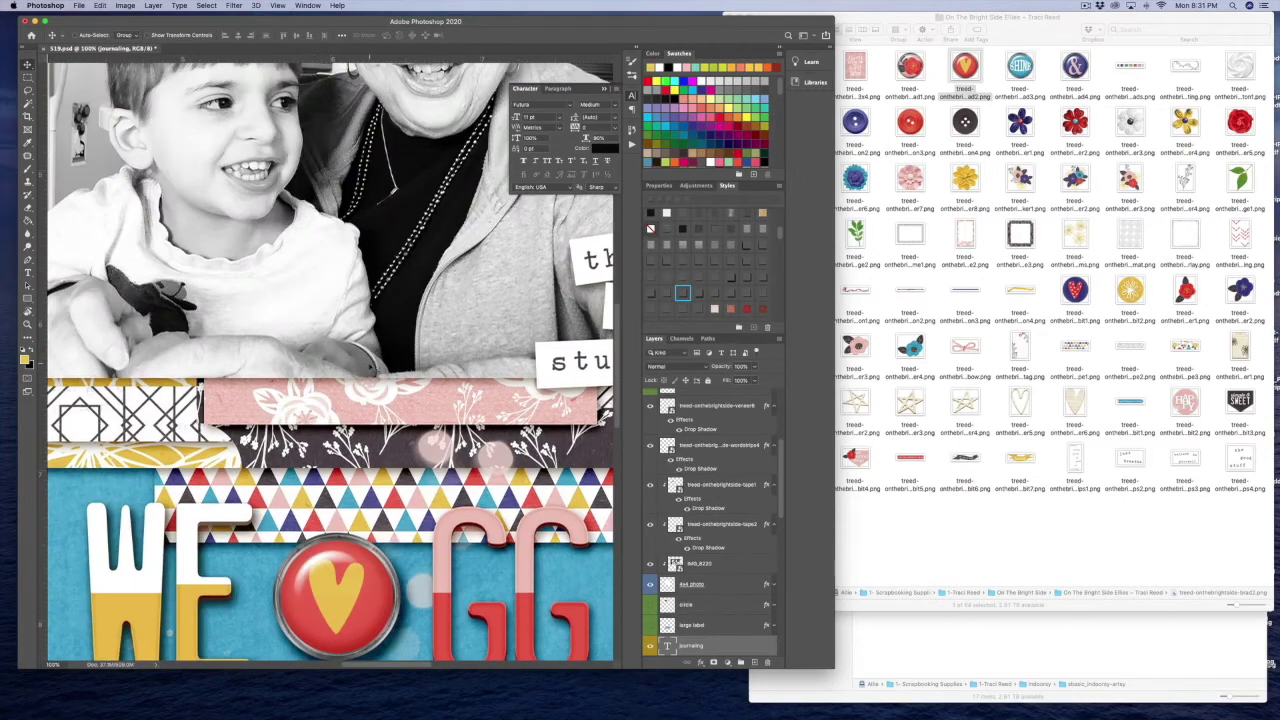
pyautogui.scroll(-10, 144, 342)
pyautogui.click(755, 367)
pyautogui.moveTo(756, 382); pyautogui.dragTo(744, 382)
pyautogui.moveTo(724, 646); pyautogui.dragTo(725, 394)
# Move the two artsy splatter layers together up the layer stack to just below Rectangle 1
pyautogui.scroll(-8, 728, 450)
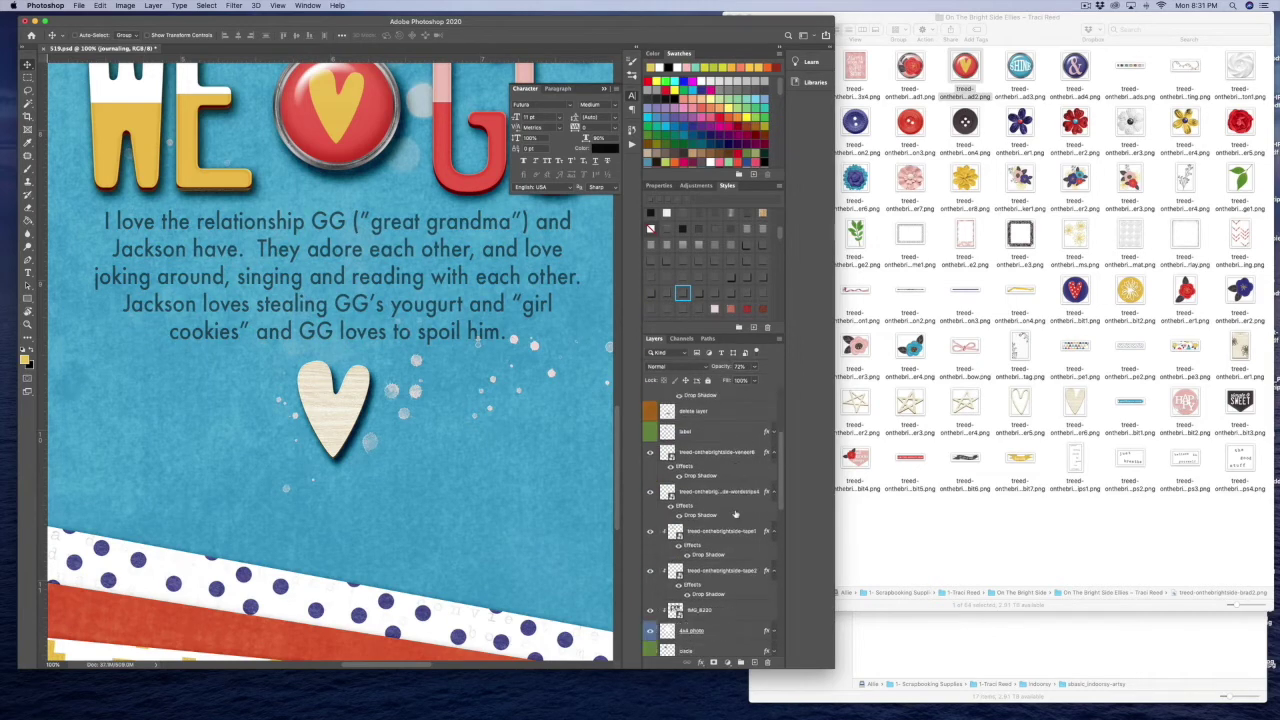
pyautogui.click(719, 526)
pyautogui.keyDown('shift'); pyautogui.click(735, 541); pyautogui.keyUp('shift')
pyautogui.moveTo(736, 541); pyautogui.dragTo(751, 504)
pyautogui.press('super+minus')
pyautogui.press('super+minus')
pyautogui.press('super+minus')
pyautogui.press('super+minus')
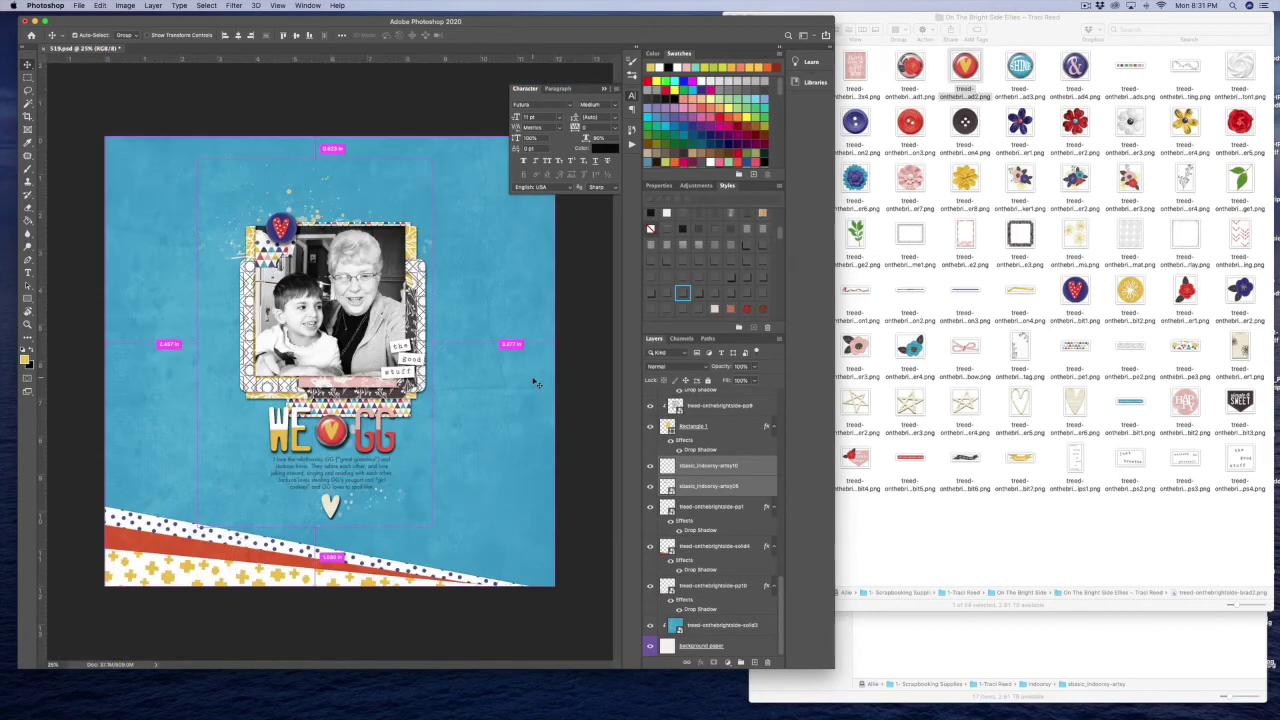
# Place the tape1 and tape2 strips from the Ellies folder onto the page
pyautogui.press('super+minus')
pyautogui.click(1147, 512)
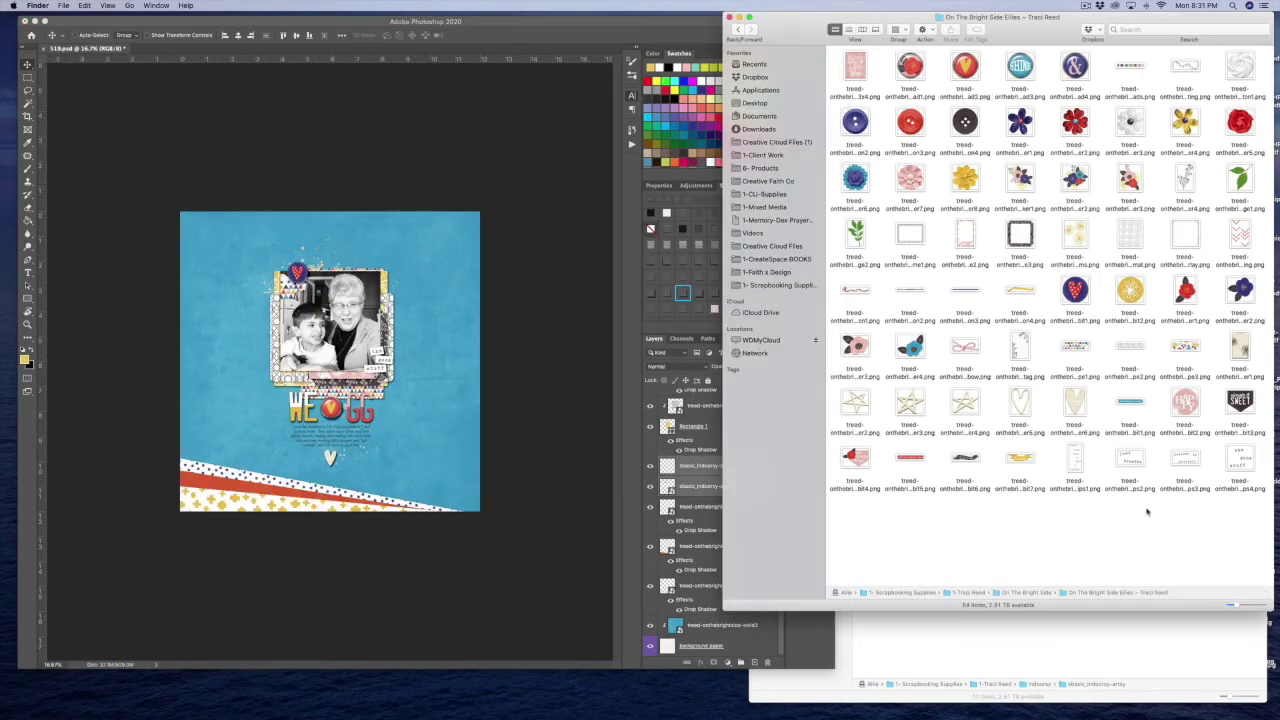
pyautogui.click(1179, 348)
pyautogui.click(1076, 346)
pyautogui.keyDown('shift'); pyautogui.click(1130, 346); pyautogui.keyUp('shift')
pyautogui.moveTo(1130, 346); pyautogui.dragTo(396, 221)
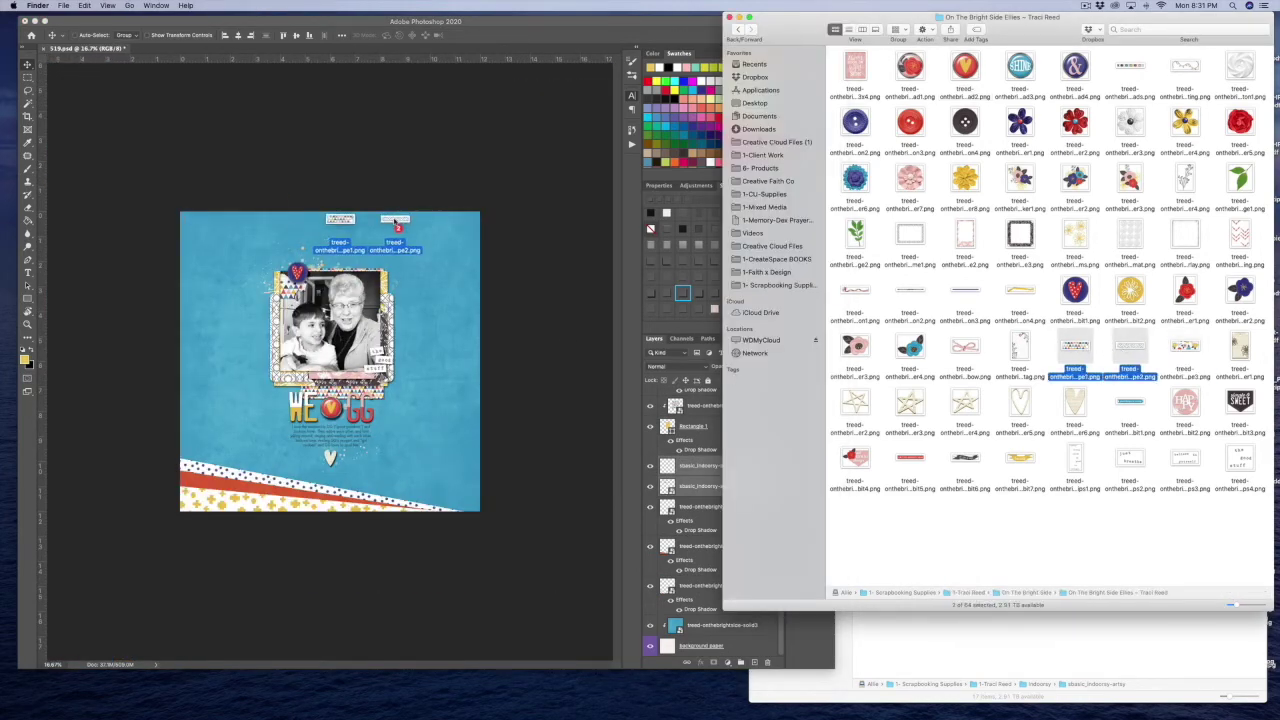
pyautogui.press('Return')
pyautogui.press('Return')
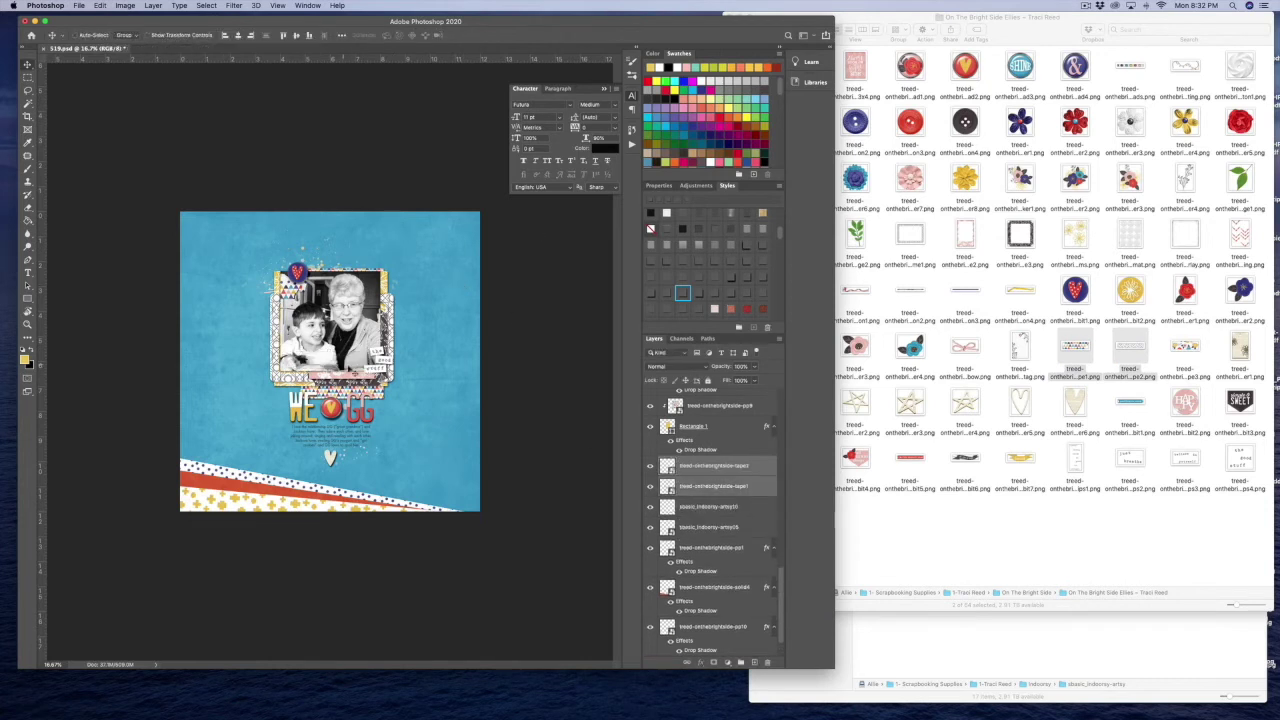
# Position both tape strips vertically in the page's upper-right corner, layer tape2 beneath tape1, and apply a drop shadow style to both
pyautogui.moveTo(470, 232)
pyautogui.mouseDown()
pyautogui.moveTo(430, 205)
pyautogui.moveTo(470, 207)
pyautogui.mouseUp()
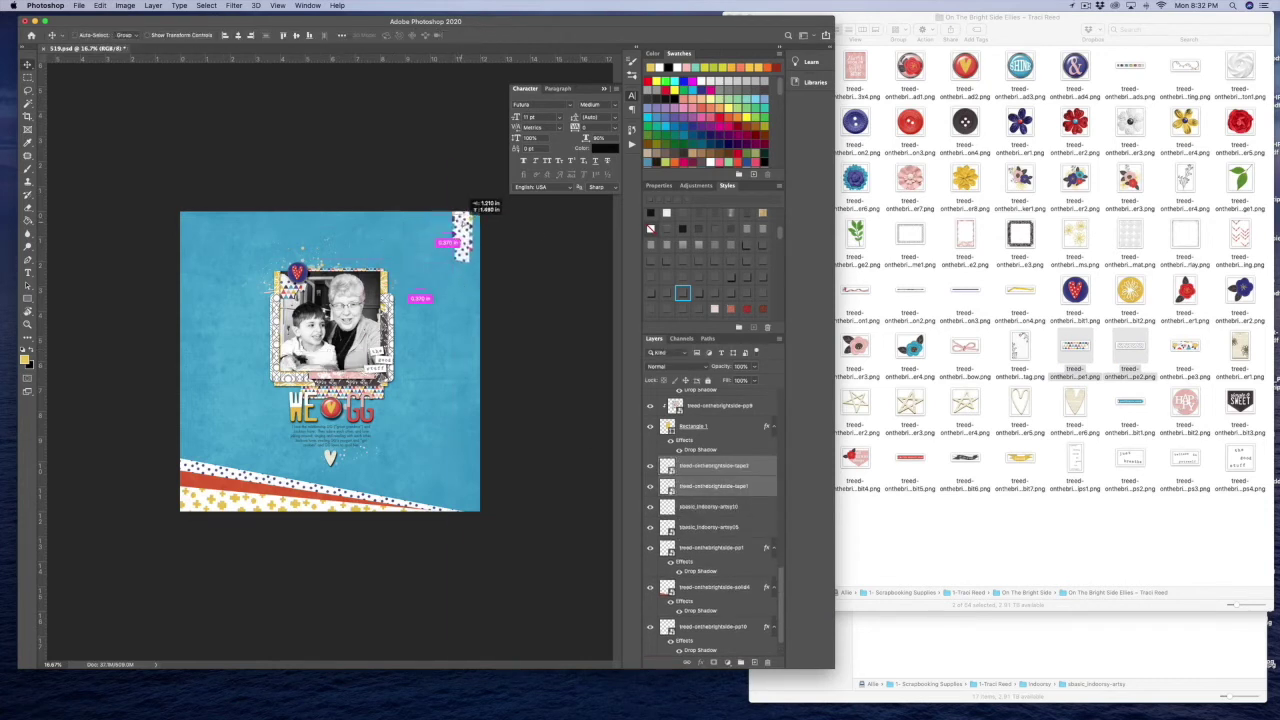
pyautogui.click(750, 482)
pyautogui.moveTo(748, 468); pyautogui.dragTo(748, 497)
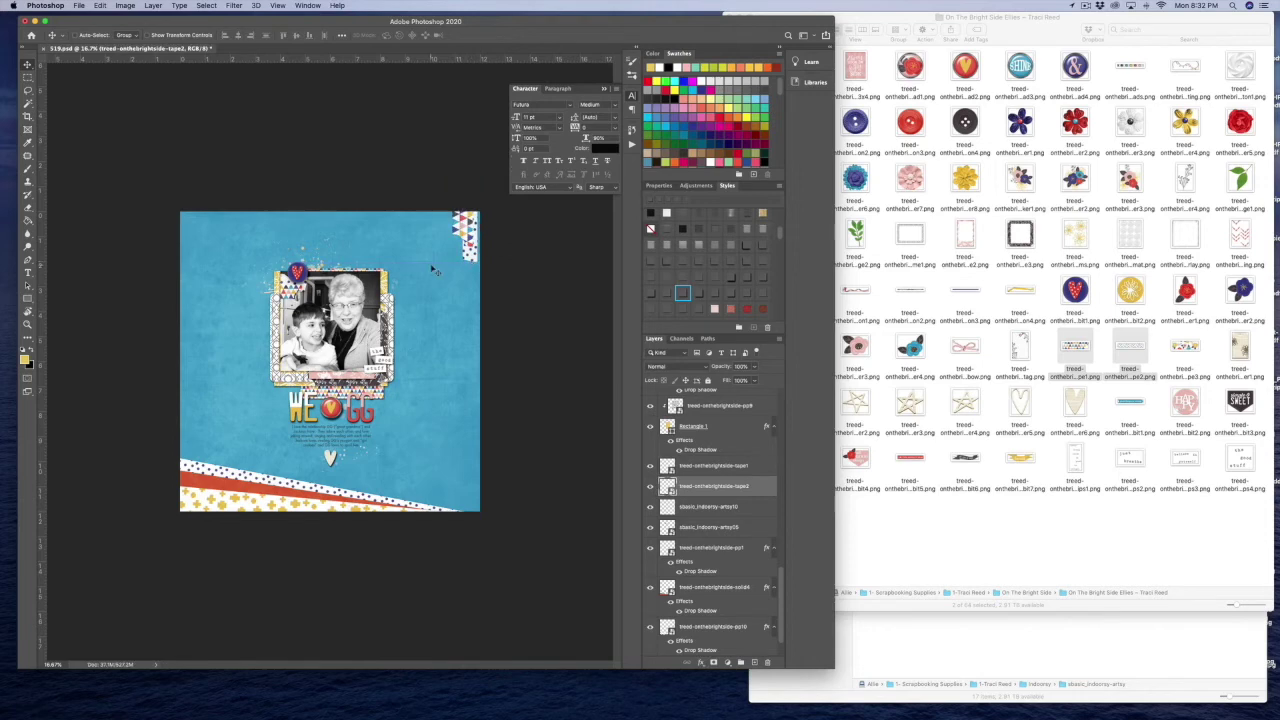
pyautogui.moveTo(458, 264); pyautogui.dragTo(458, 264)
pyautogui.keyDown('shift'); pyautogui.click(735, 465); pyautogui.keyUp('shift')
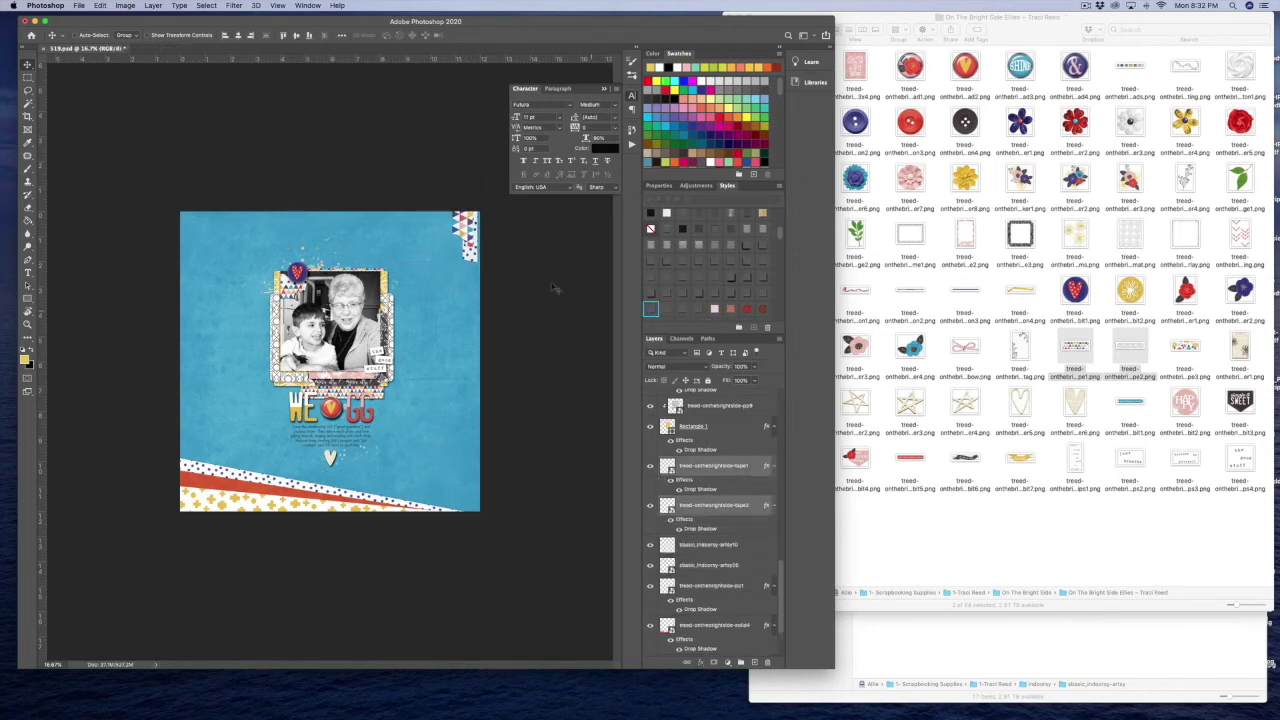
# Try the string bow over the corner tape strips and undo its placement
pyautogui.click(880, 300)
pyautogui.moveTo(965, 345); pyautogui.dragTo(420, 300)
pyautogui.press('Return')
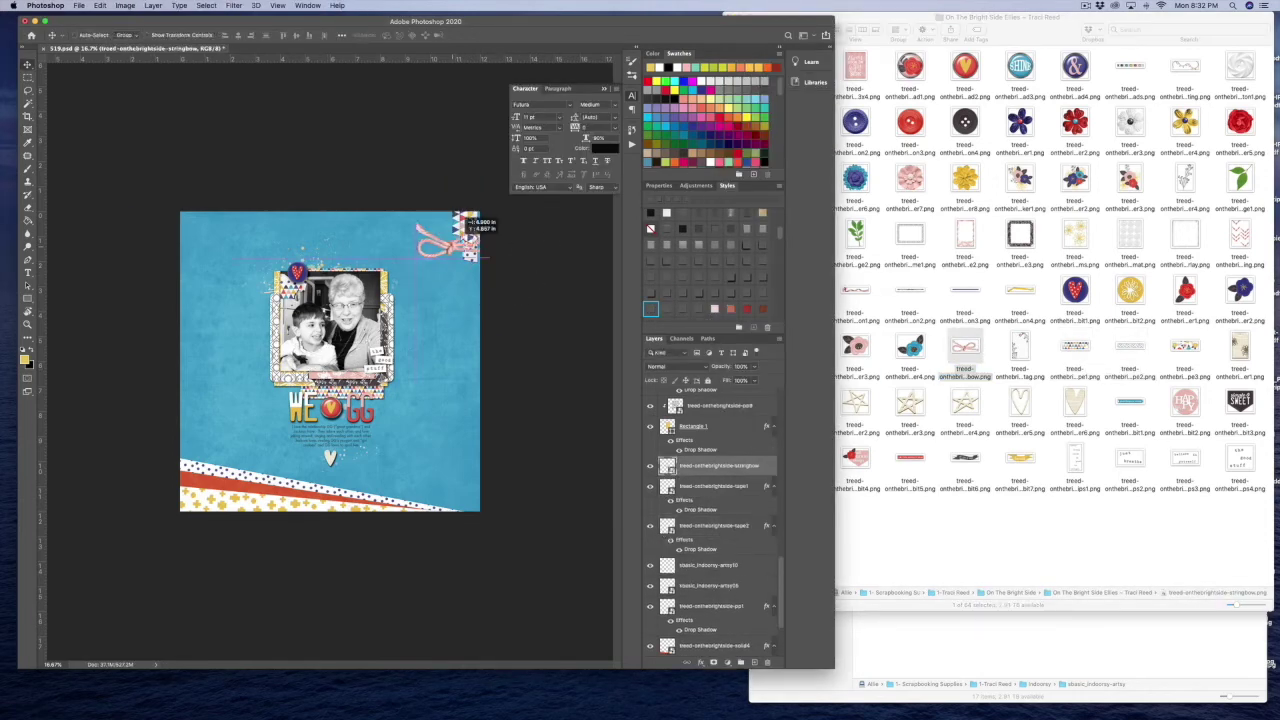
pyautogui.hotkey('ctrl', 'z')
# Place the veneer3 wooden star over the corner tape strips and apply a drop shadow style
pyautogui.click(1158, 378)
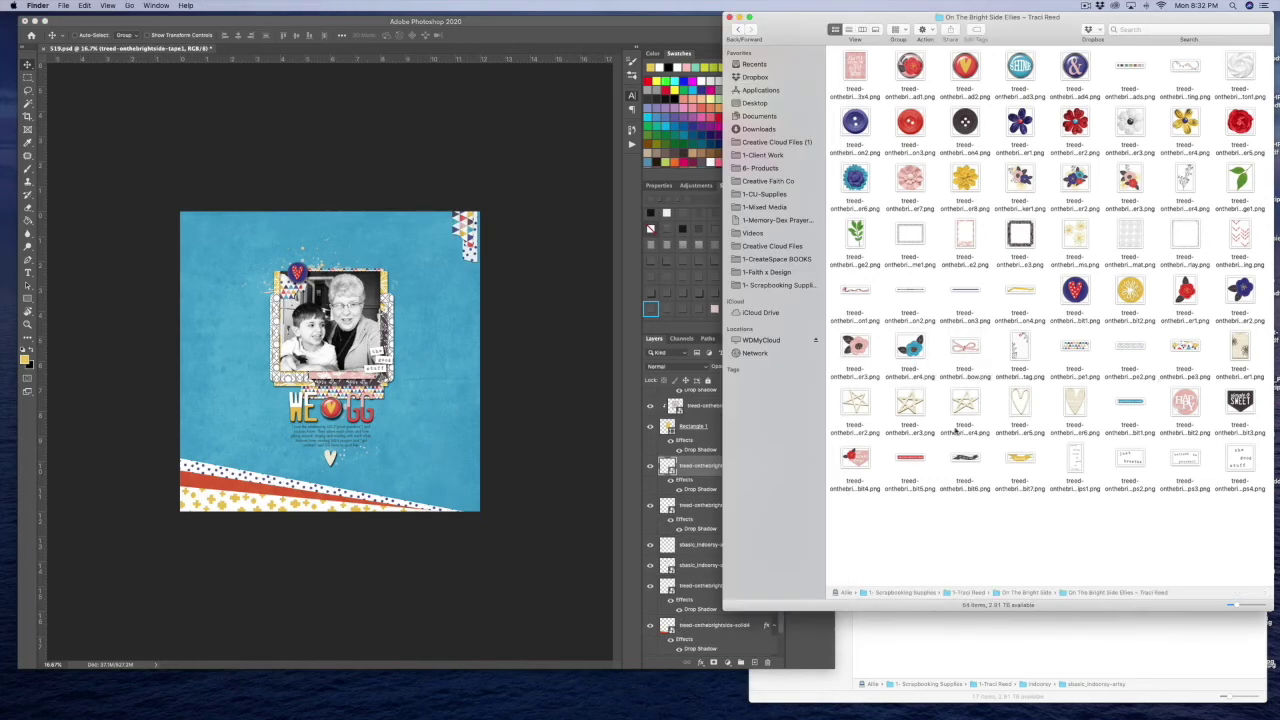
pyautogui.click(924, 402)
pyautogui.moveTo(910, 400); pyautogui.dragTo(457, 368)
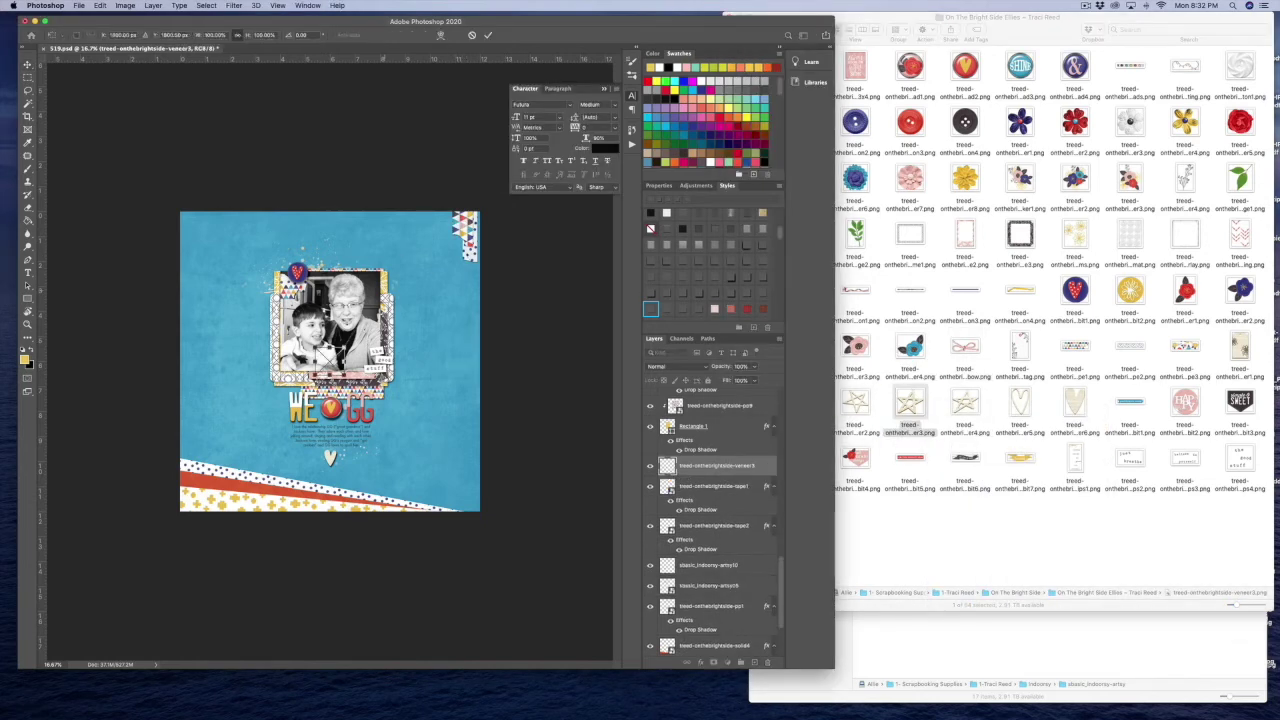
pyautogui.press('Return')
pyautogui.click(699, 309)
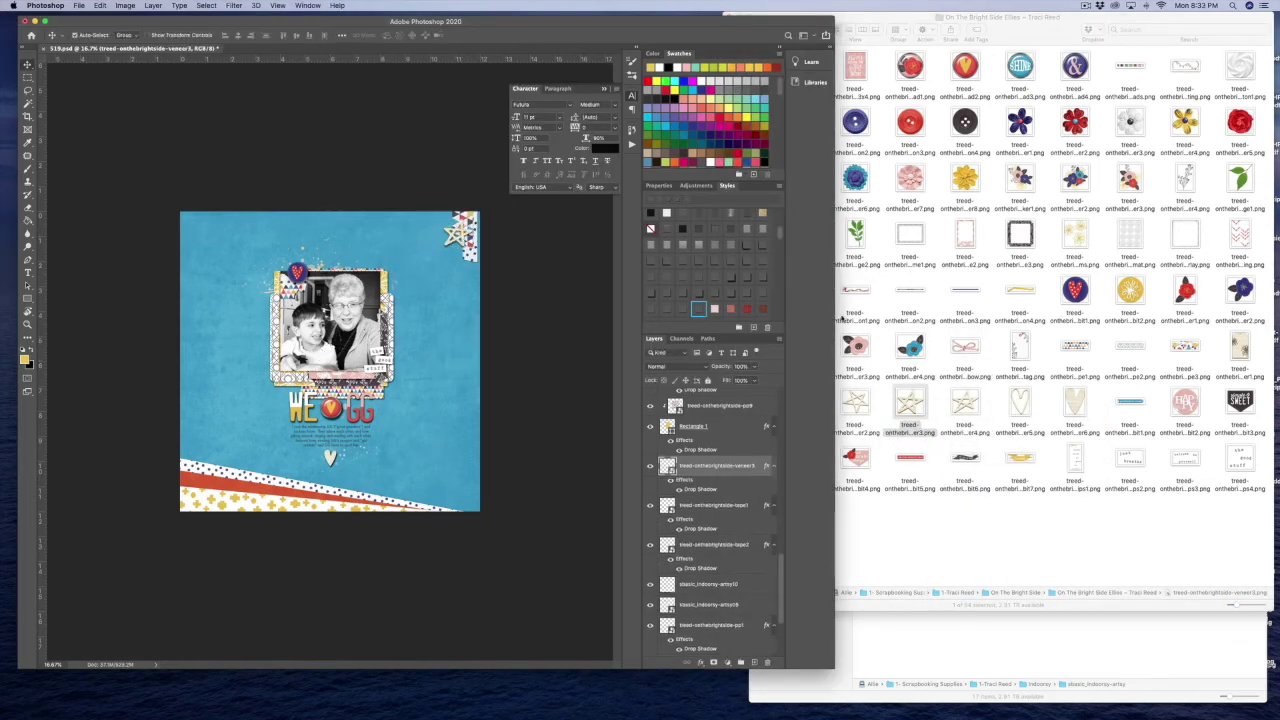
# Adjust the wooden star's position on the corner tape strips and check the full page
pyautogui.press('super+plus')
pyautogui.press('super+plus')
pyautogui.scroll(10, 529, 337)
pyautogui.hscroll(3, 510, 365)
pyautogui.moveTo(479, 400)
pyautogui.mouseDown()
pyautogui.moveTo(487, 416)
pyautogui.moveTo(494, 402)
pyautogui.mouseUp()
pyautogui.hotkey('ctrl', '-')
pyautogui.hotkey('ctrl', '-')
pyautogui.hotkey('ctrl', '-')
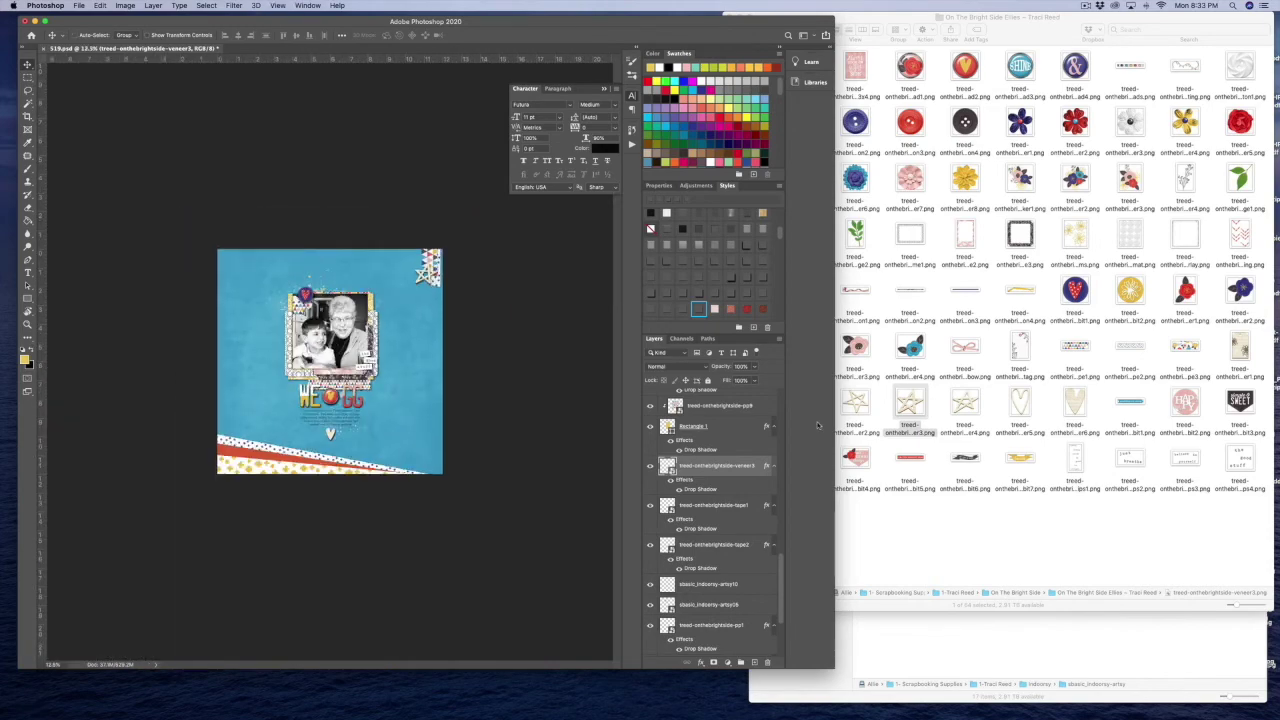
pyautogui.hotkey('ctrl', '+')
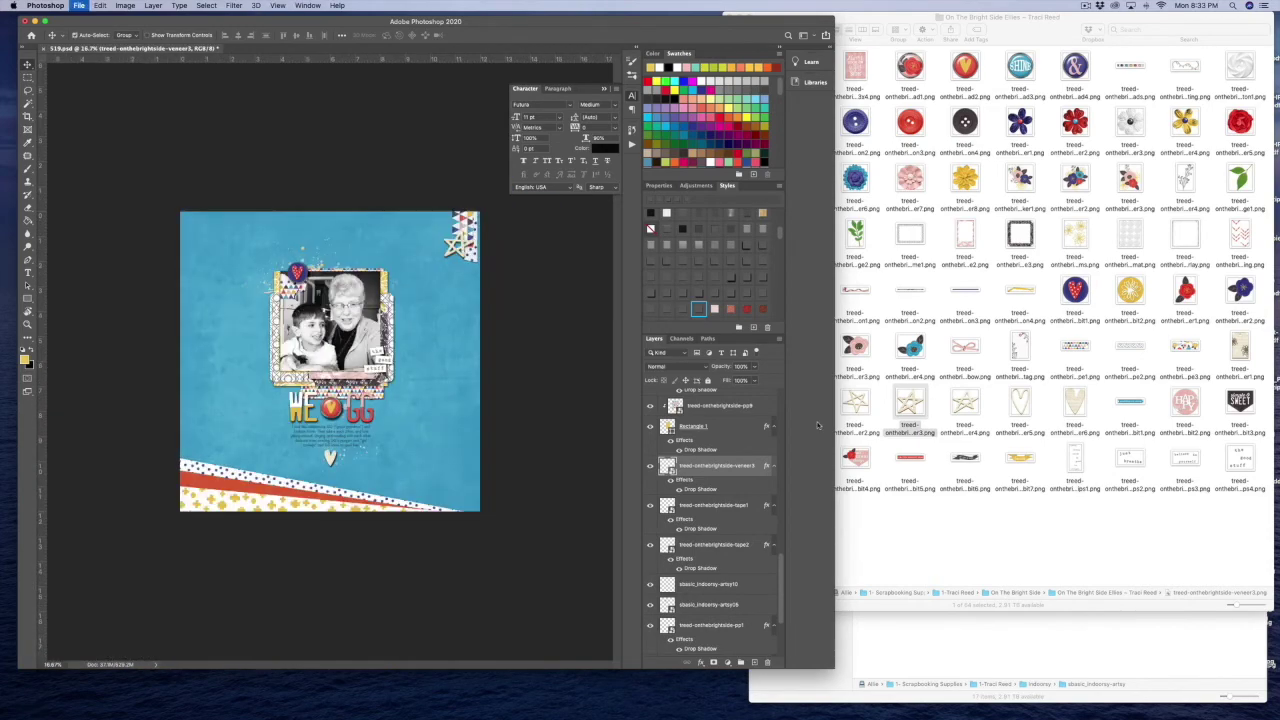